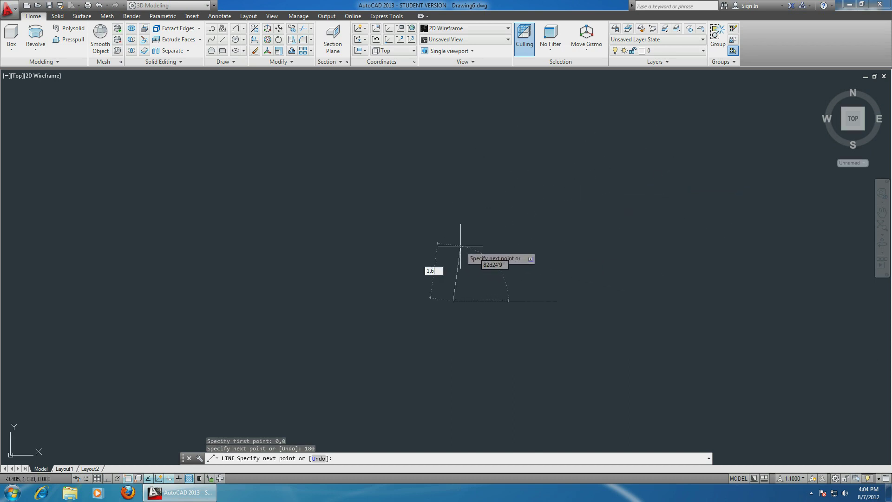
Undo the slanted 1.65 segment and redraw it 1.65 long, straight up at 90° from the horizontal line's end
key(Return)
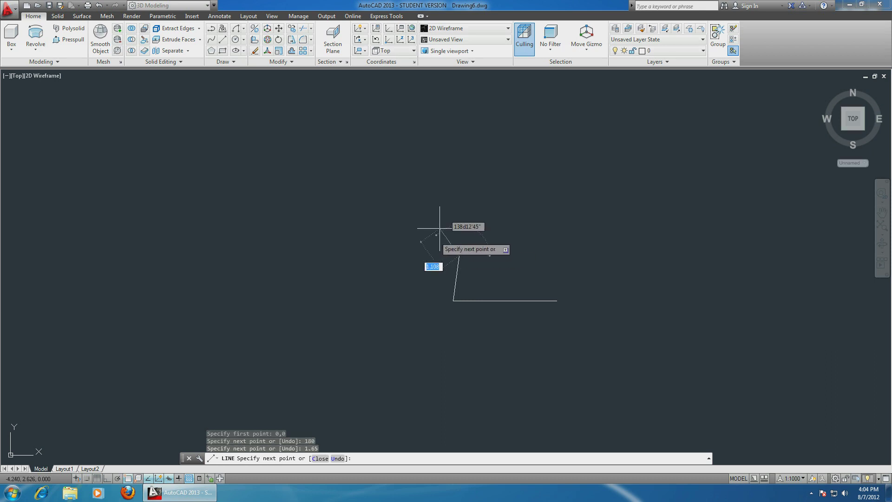
key(ctrl+z)
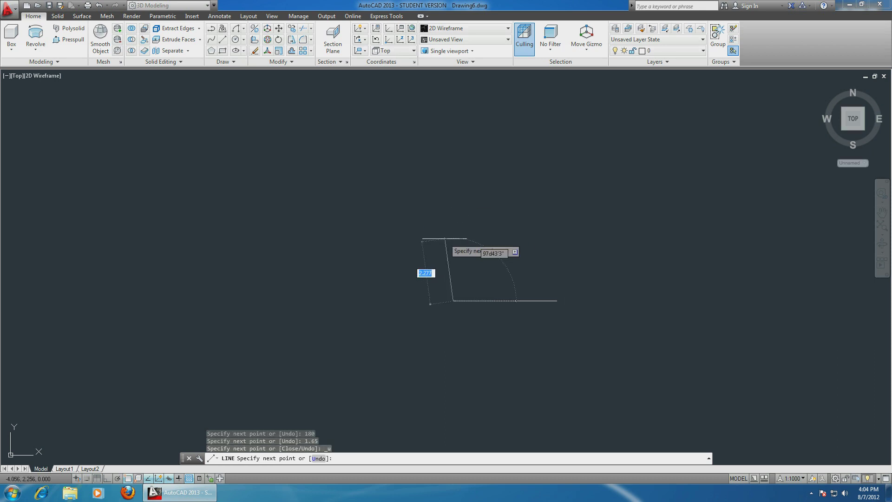
key(Tab)
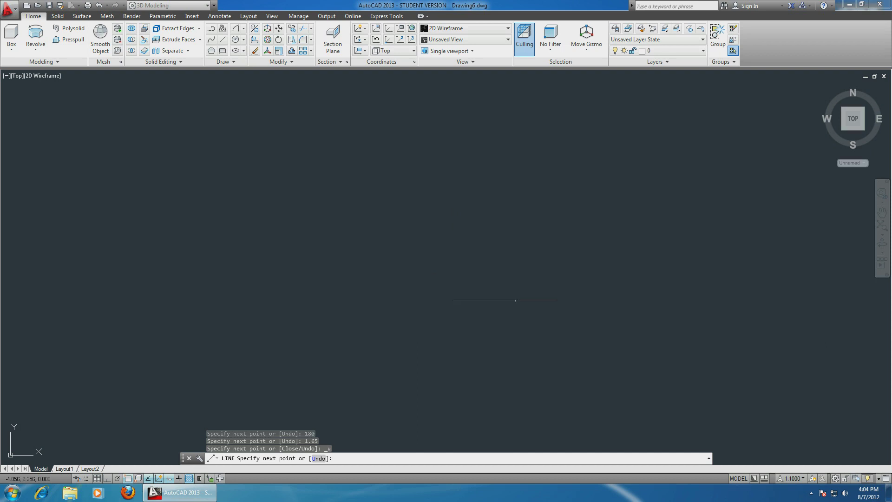
text(90)
key(Return)
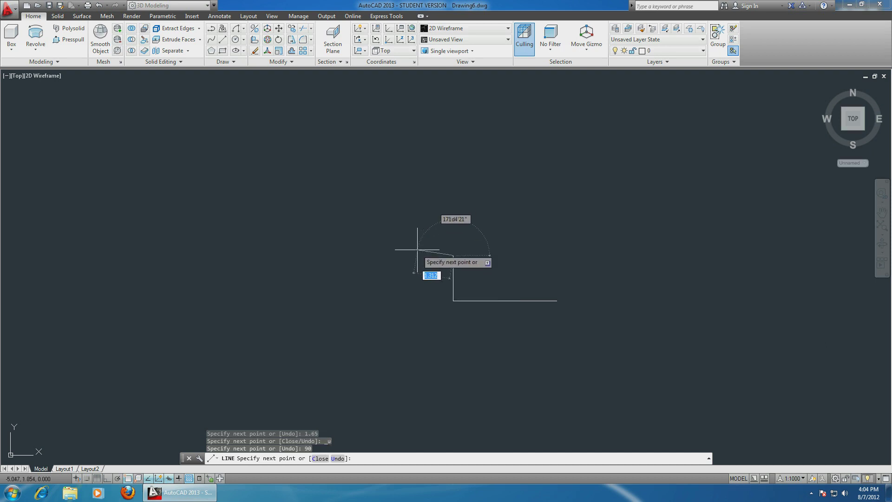
Continue the outline with a 0.3 segment at 180° and a 2.5 segment straight down at 90°, and end the line
text(.3)
key(Tab)
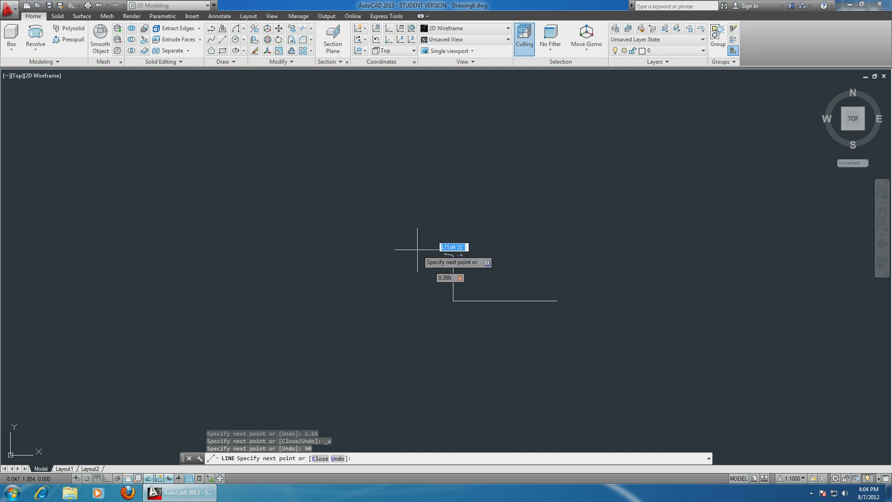
key(Return)
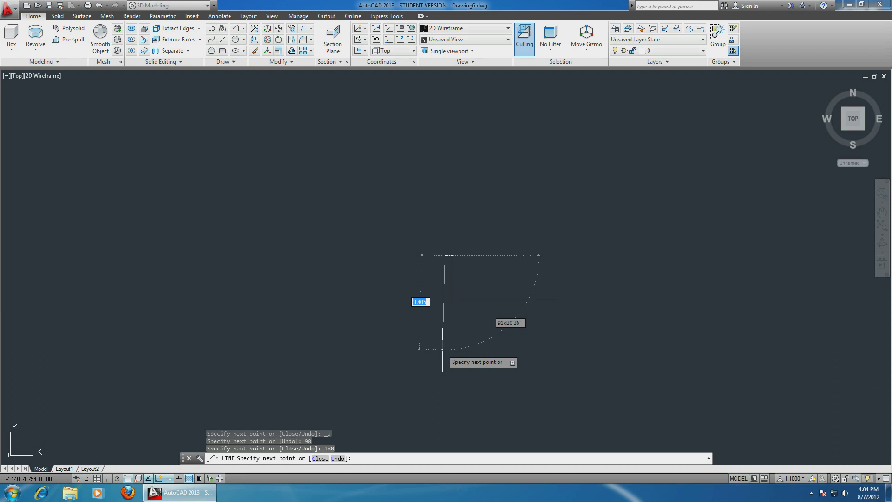
key(Tab)
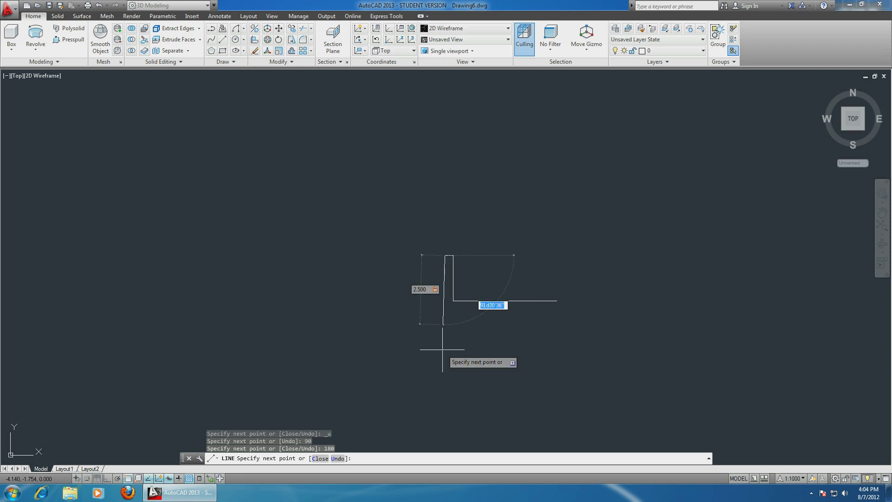
text(90)
key(Return)
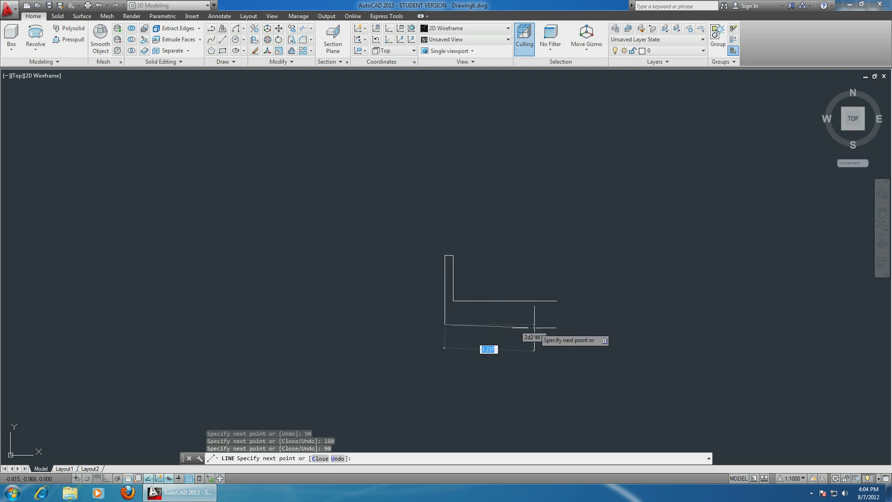
key(Return)
Draw a Tan, Tan, Radius circle of radius 0.5 tangent to the inner vertical line and the horizontal line
scroll(444, 231, up, 4)
middle_drag(382, 233, 323, 199)
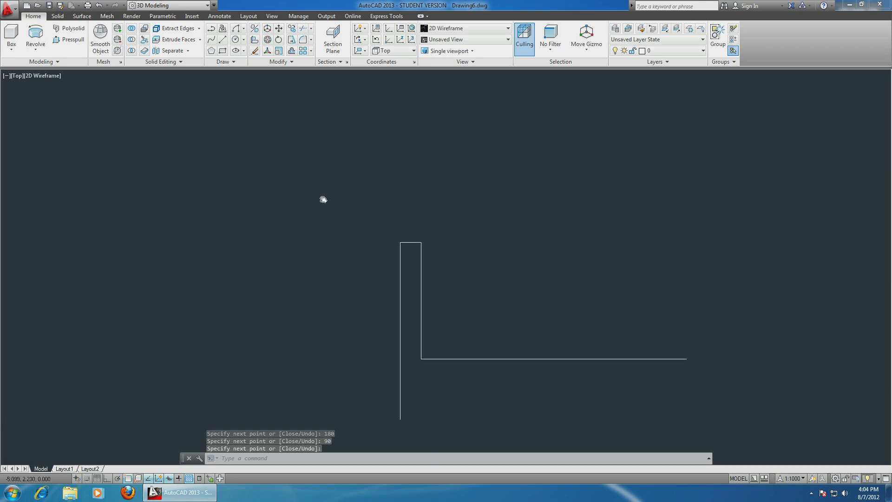
click(243, 41)
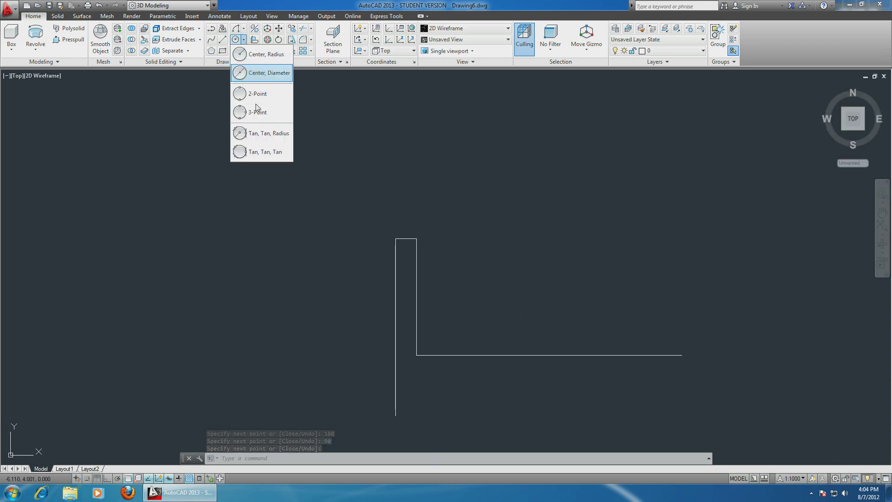
click(256, 132)
click(416, 328)
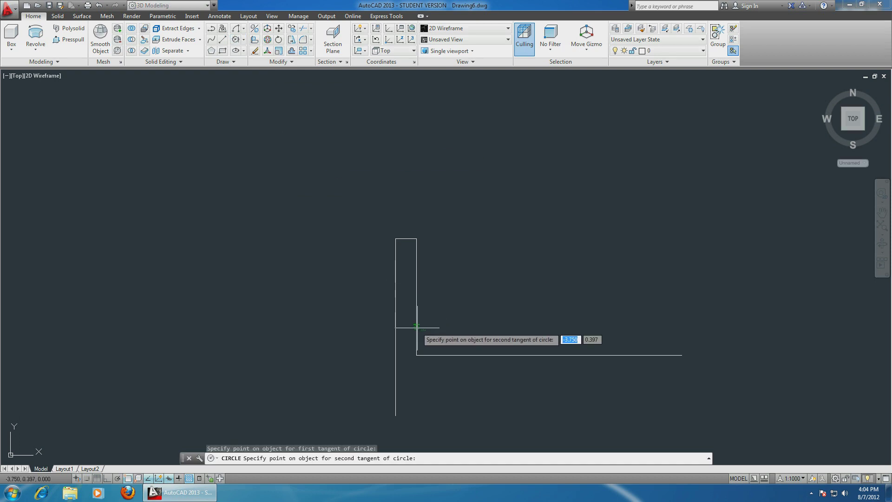
click(432, 355)
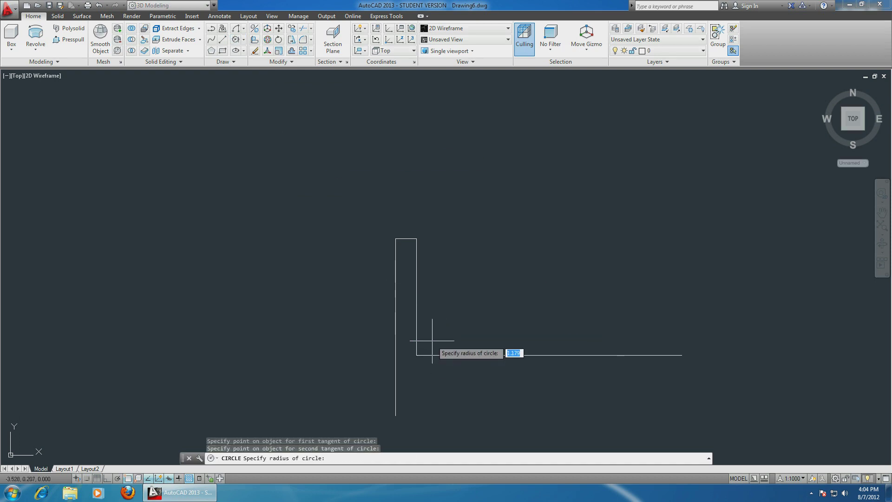
key(Return)
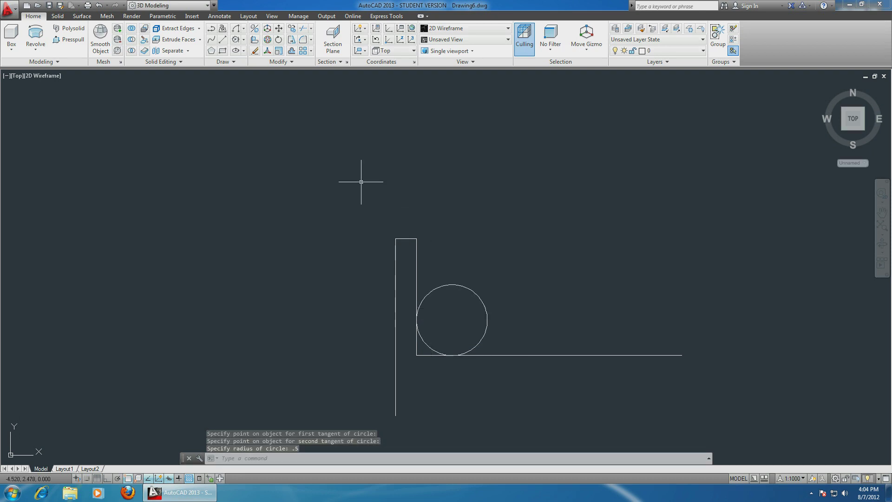
Trim the inner vertical and horizontal lines at their corner, using the circle as the cutting edge
text(trim)
key(Return)
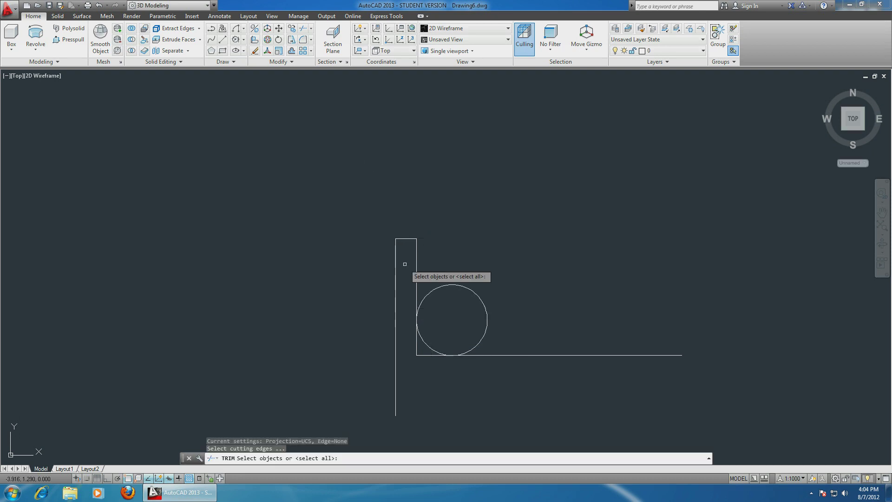
click(452, 284)
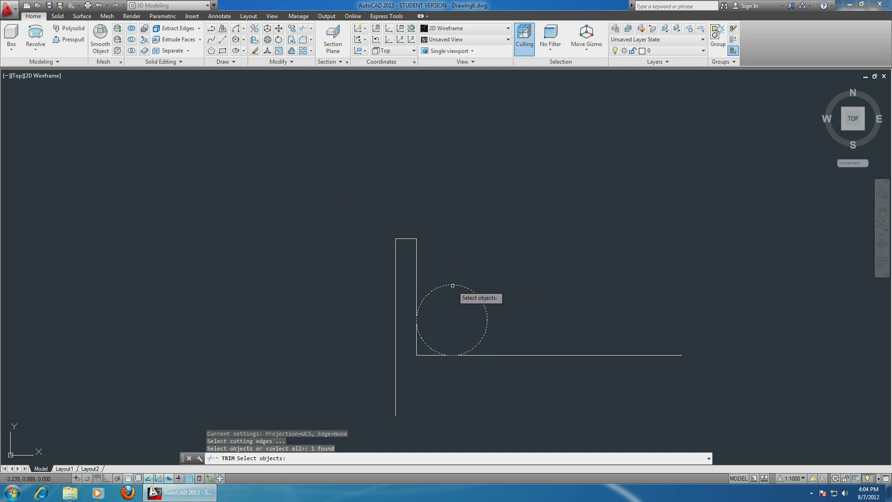
key(Return)
click(417, 351)
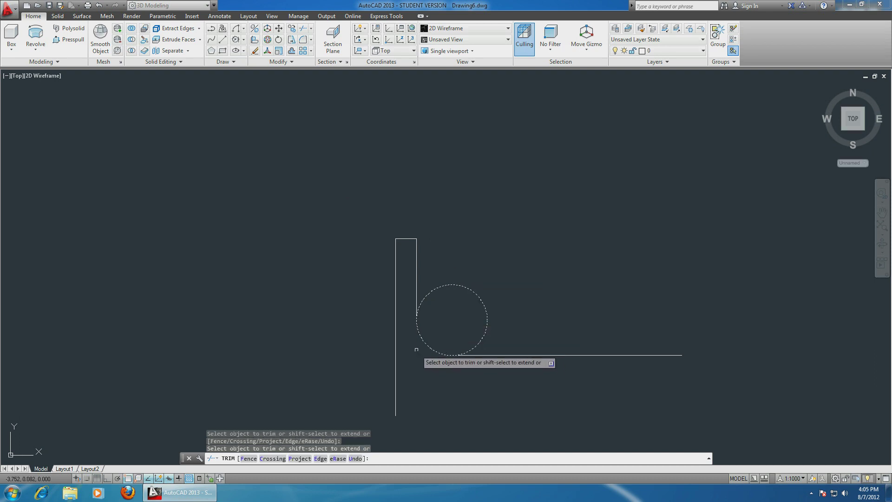
key(Return)
Trim the circle against the horizontal and inner vertical lines, leaving only the rounded corner arc
text(trim)
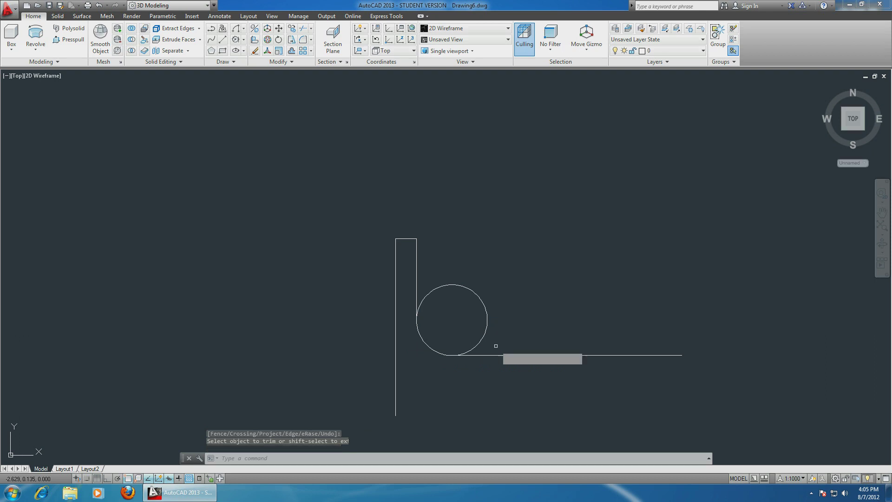
key(Return)
click(489, 359)
click(492, 360)
click(487, 355)
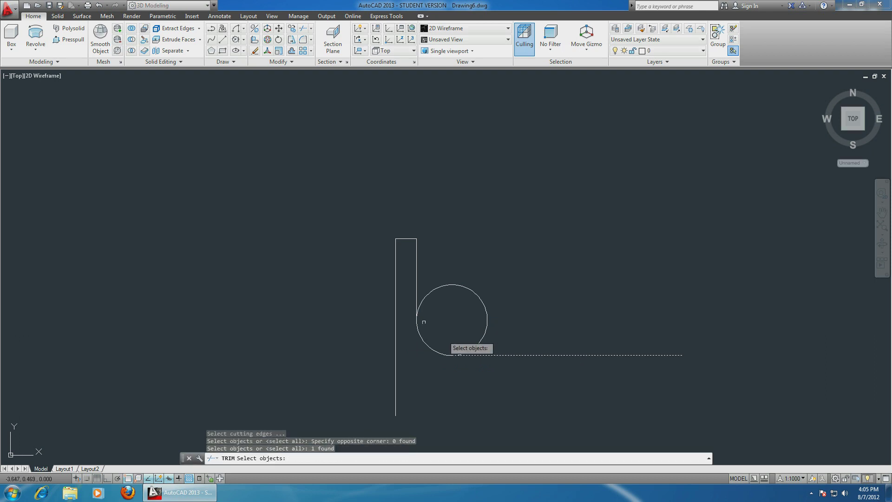
click(416, 295)
key(Return)
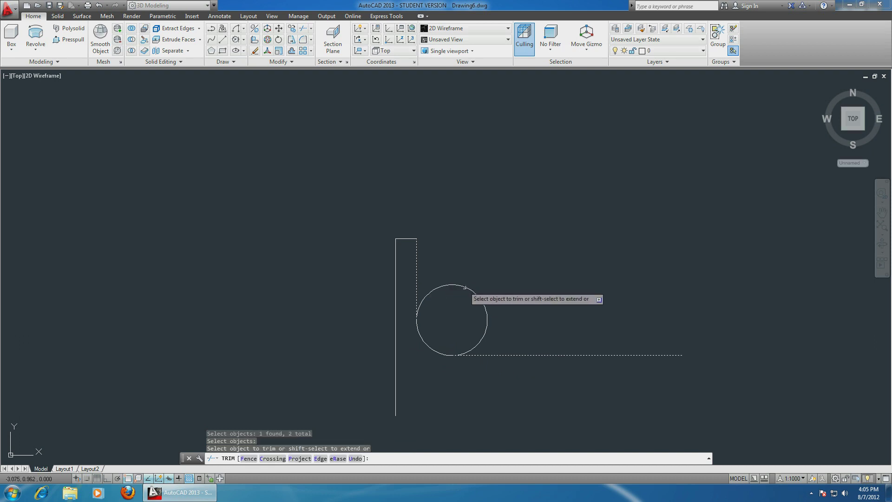
click(464, 283)
Cap the narrow wall's top with a Start, End, Direction arc at 45° and delete the straight line beneath it
scroll(460, 302, down, 2)
scroll(408, 260, up, 5)
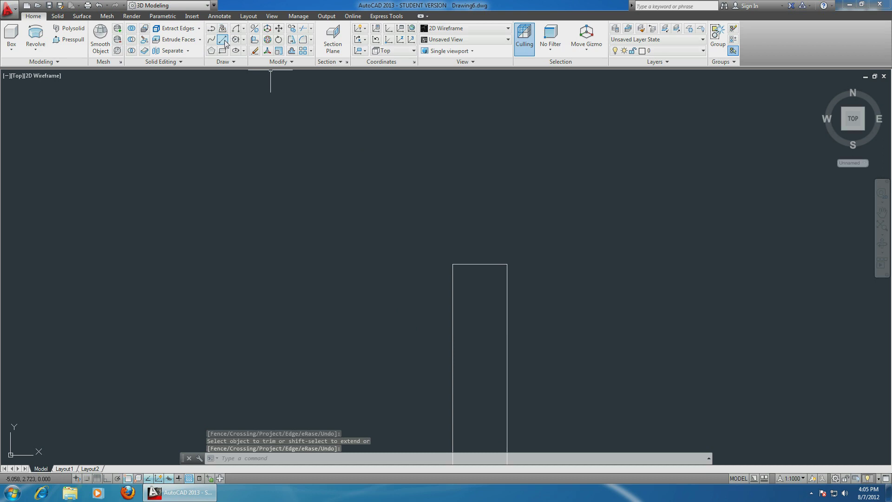
click(244, 30)
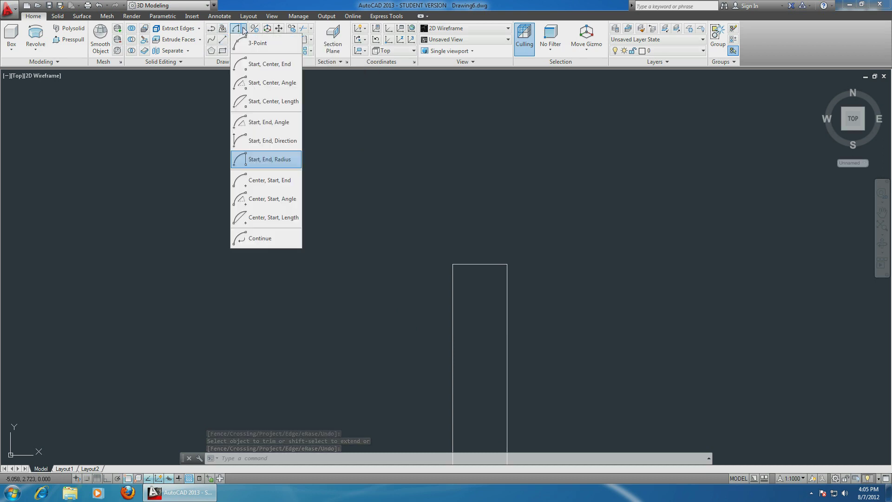
click(274, 140)
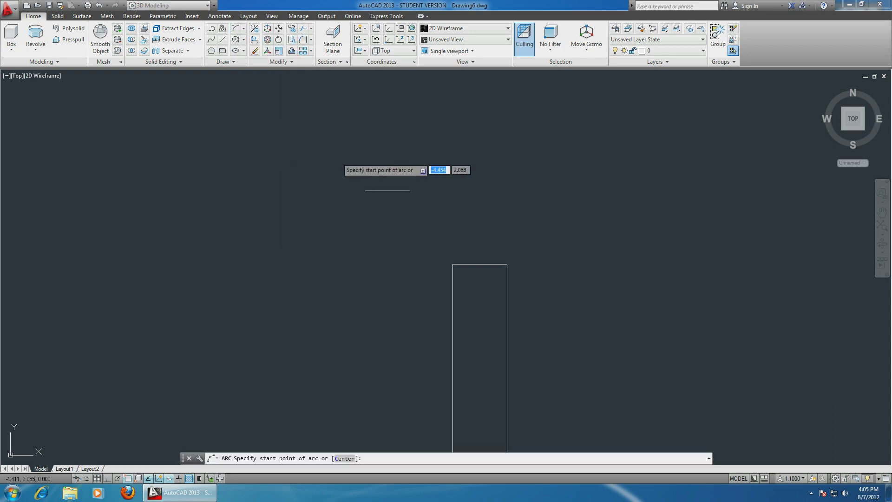
click(453, 264)
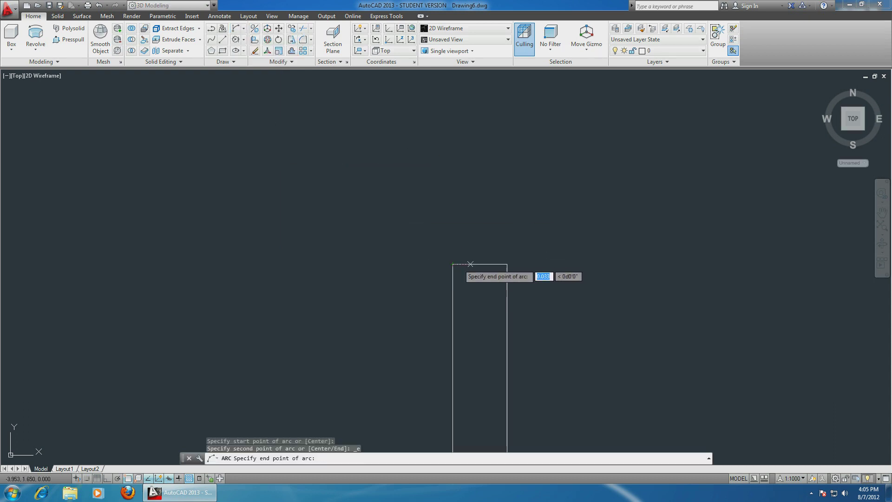
click(506, 256)
text(45)
key(Return)
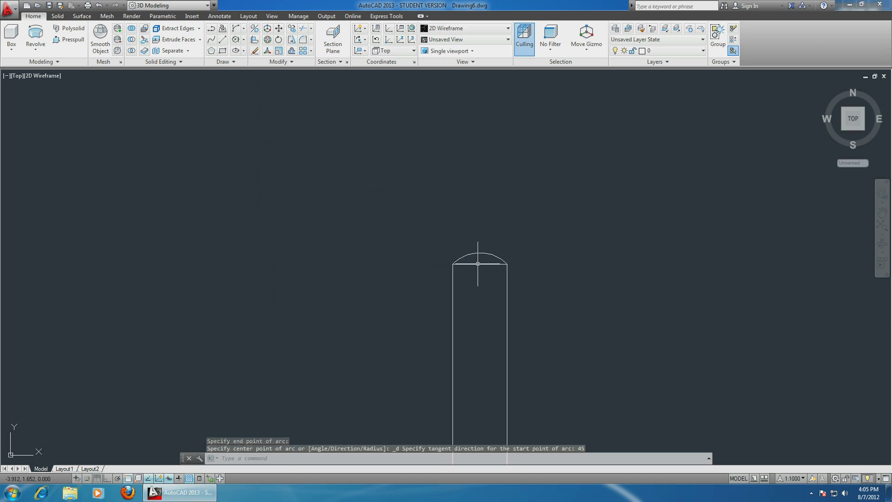
click(480, 263)
key(Delete)
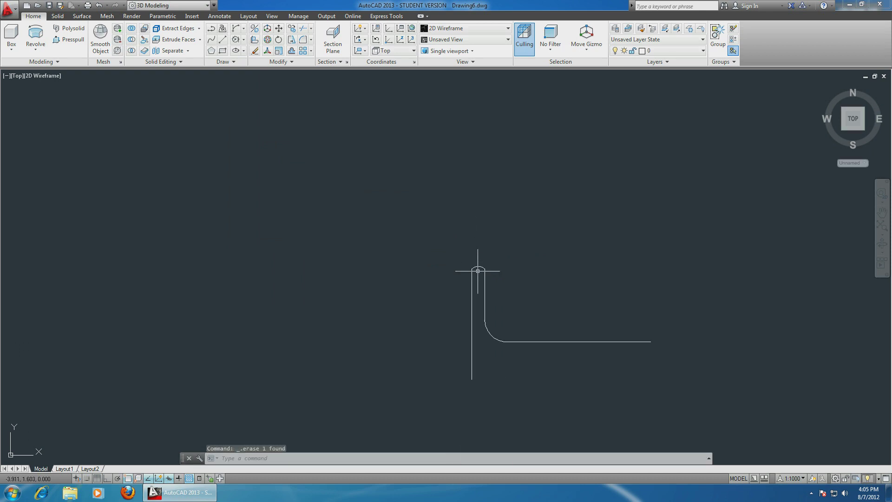
Mirror the whole profile about a vertical line through the horizontal line's free end, keeping the source objects
mouse_move(555, 285)
middle_down()
mouse_move(470, 271)
mouse_move(388, 243)
middle_up()
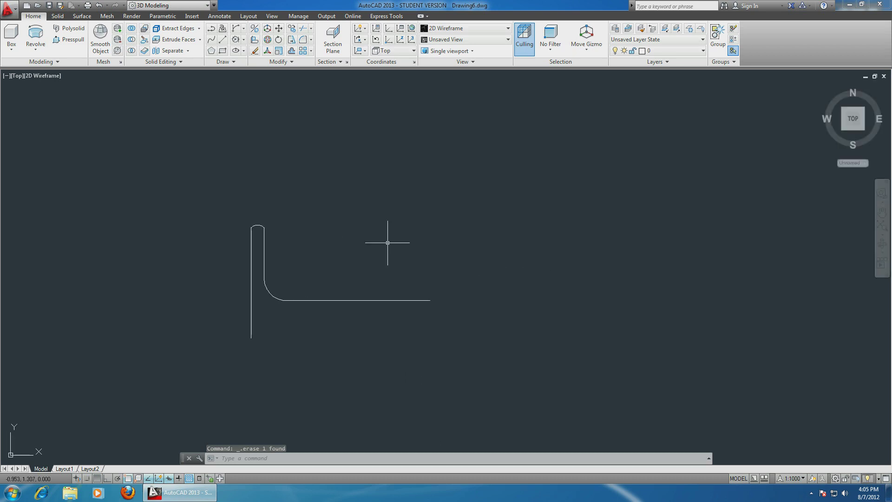
click(294, 62)
click(302, 73)
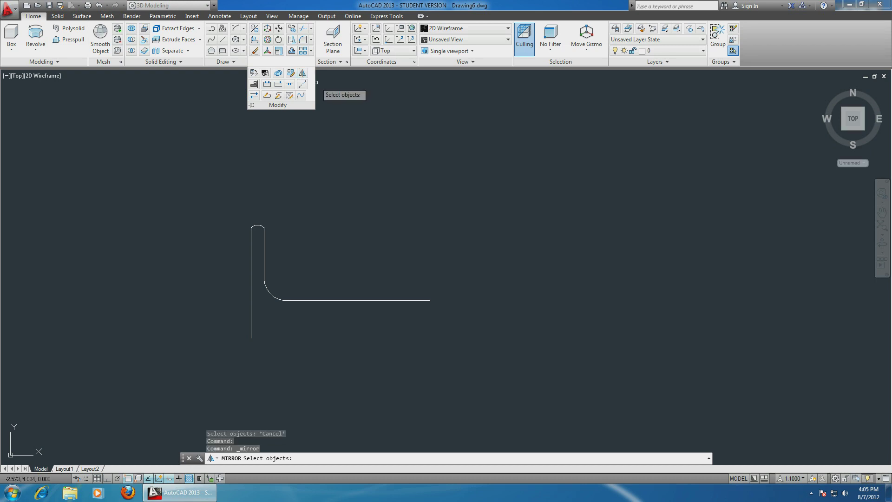
click(178, 188)
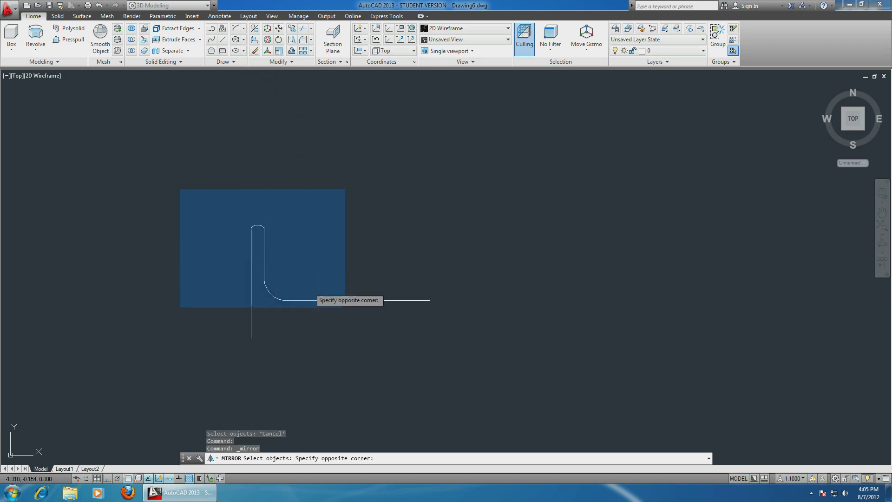
click(488, 365)
key(Return)
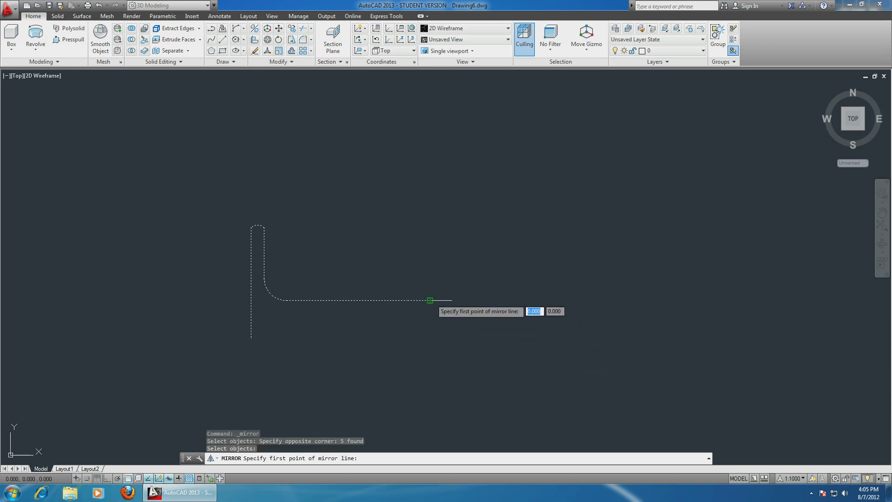
click(430, 300)
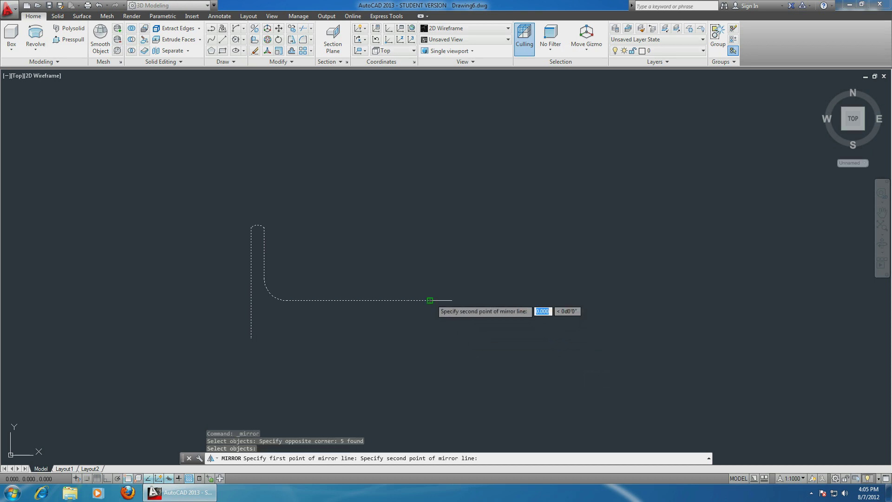
click(430, 340)
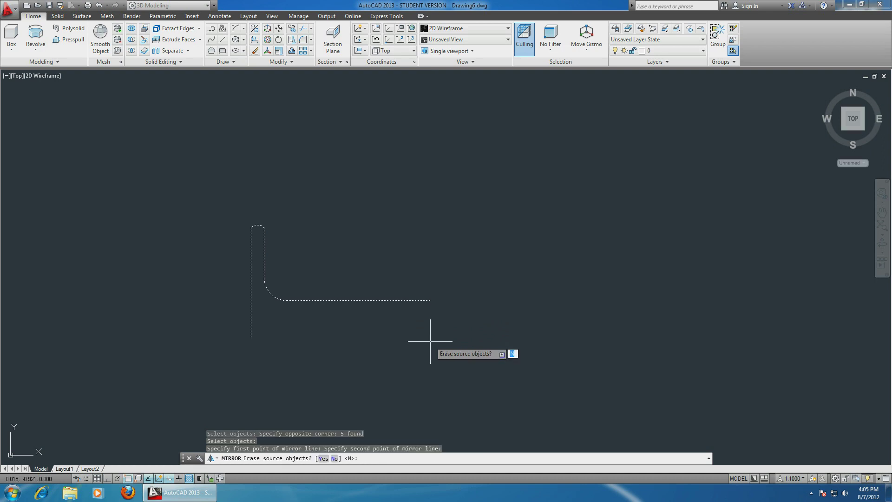
key(Return)
Revolve the whole mirrored profile 360° about the axis through the lower ends of its two outer vertical lines
scroll(376, 315, down, 2)
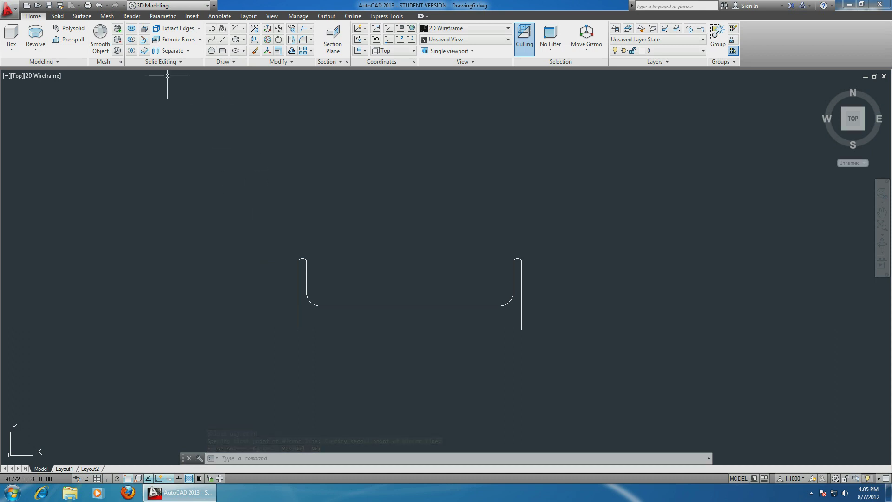
click(40, 34)
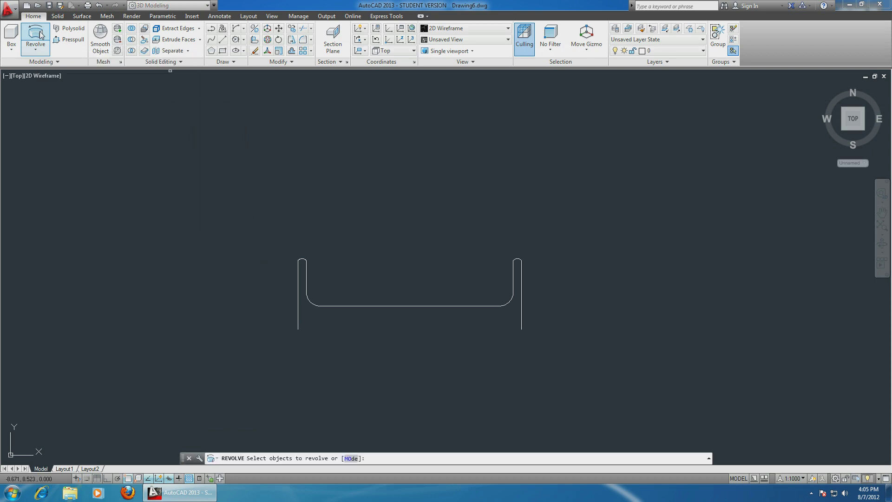
click(246, 230)
click(566, 370)
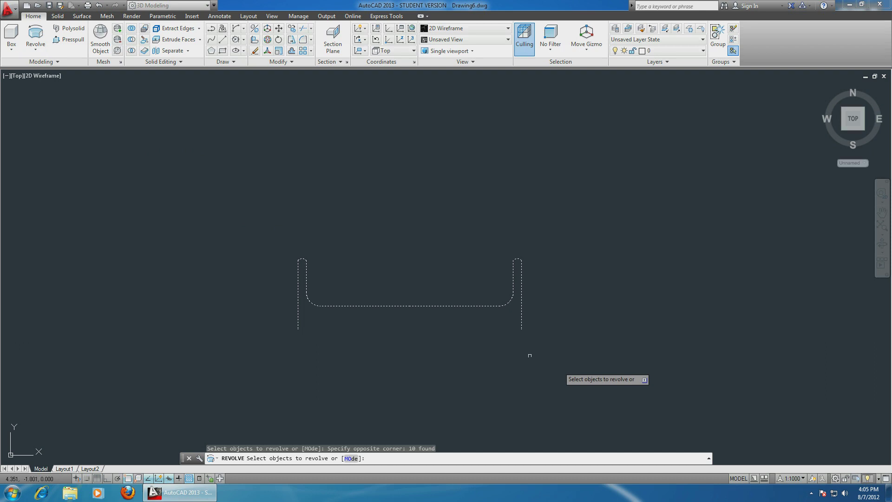
key(Return)
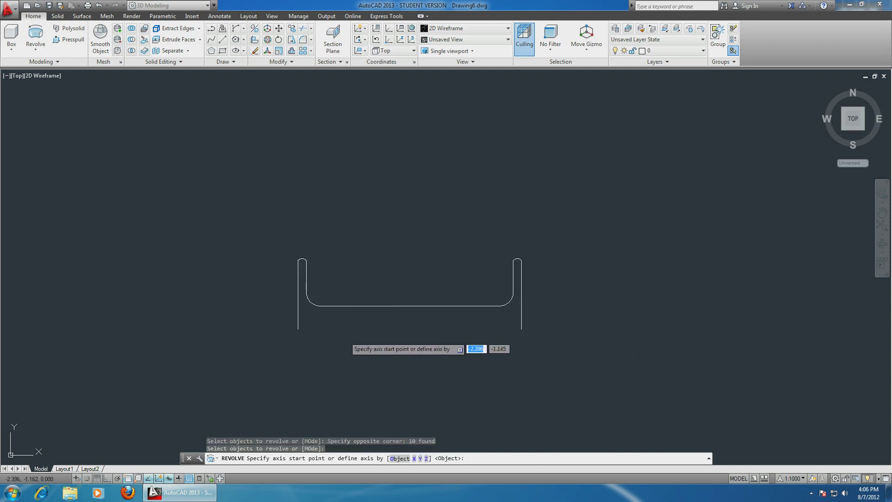
click(298, 329)
click(523, 329)
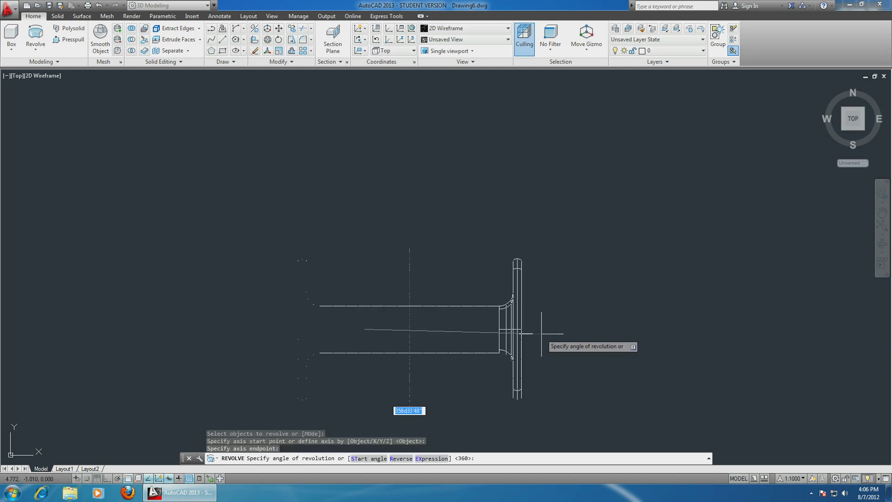
text(360)
key(Return)
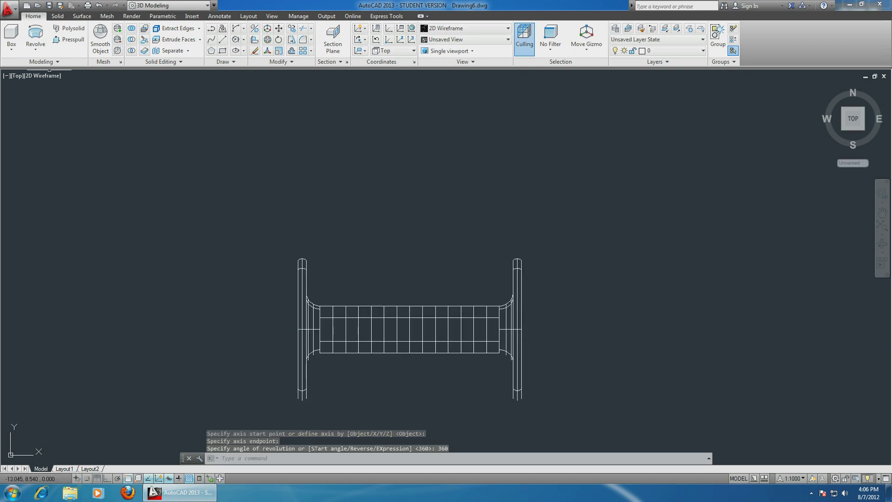
Set the visual style to Realistic, inspect the revolved spool from an angled view and return to the Top view
click(43, 77)
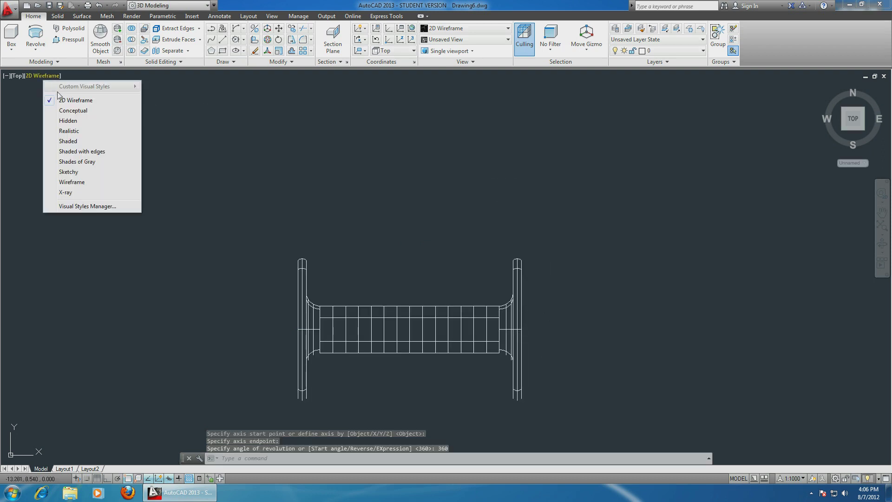
click(70, 129)
scroll(168, 230, down, 2)
shift+middle_drag(239, 265, 205, 250)
shift+middle_drag(472, 203, 724, 330)
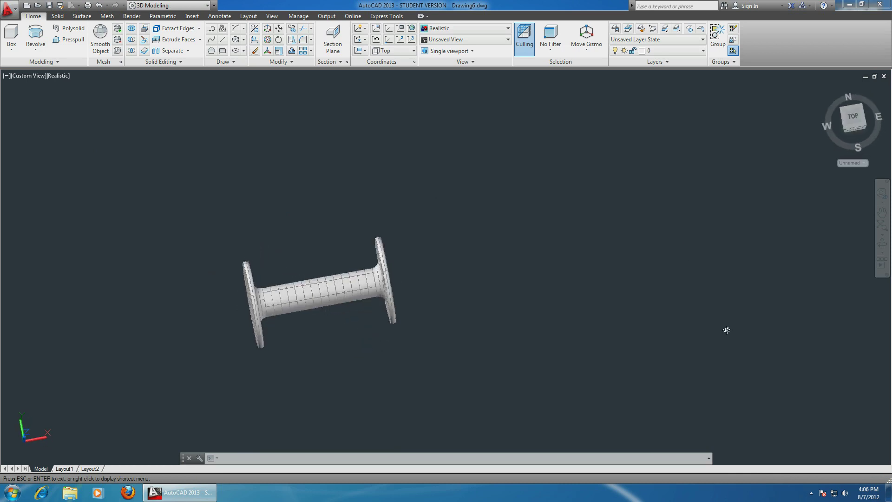
click(851, 121)
Draw a Center, Radius circle beside the spool, centred at 60,0 with a radius of 29.5
scroll(667, 223, down, 8)
middle_drag(711, 205, 356, 239)
scroll(357, 241, up, 3)
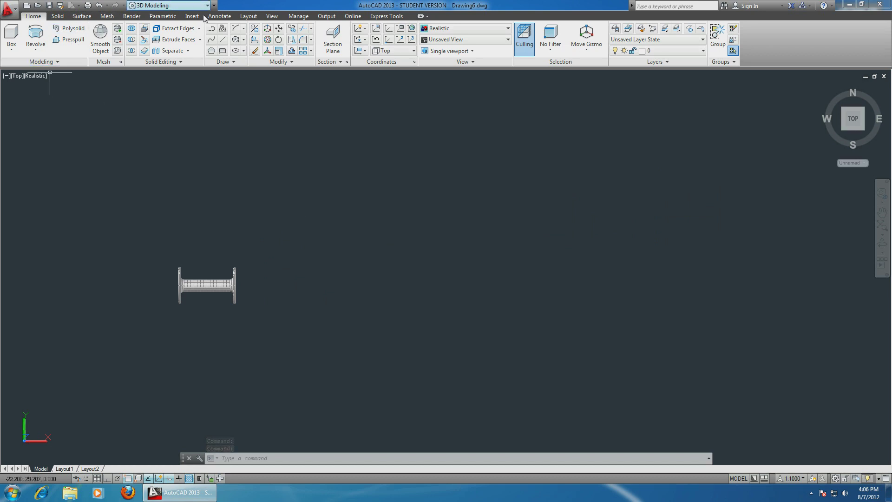
click(244, 42)
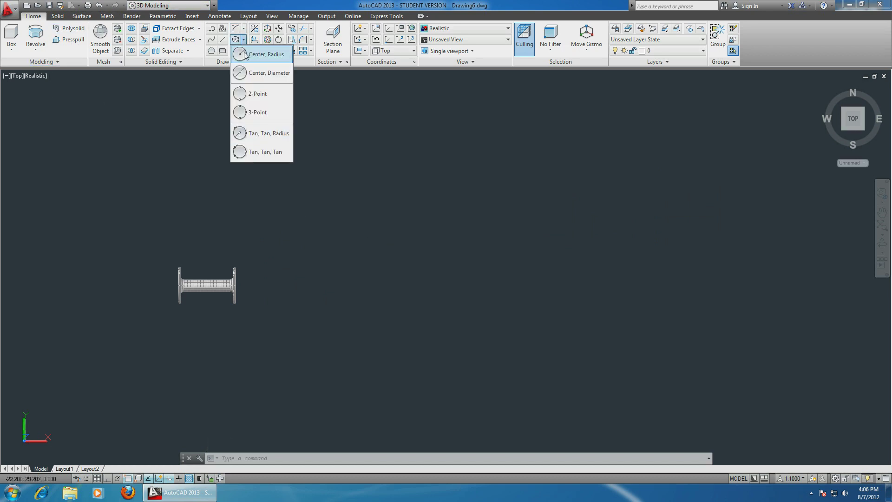
click(246, 54)
text(60)
key(Tab)
text(0)
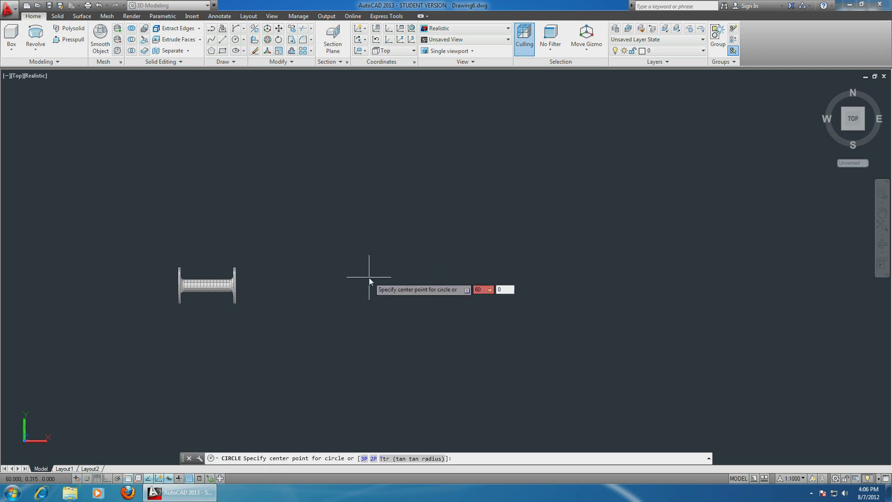
key(Return)
middle_drag(470, 278, 363, 296)
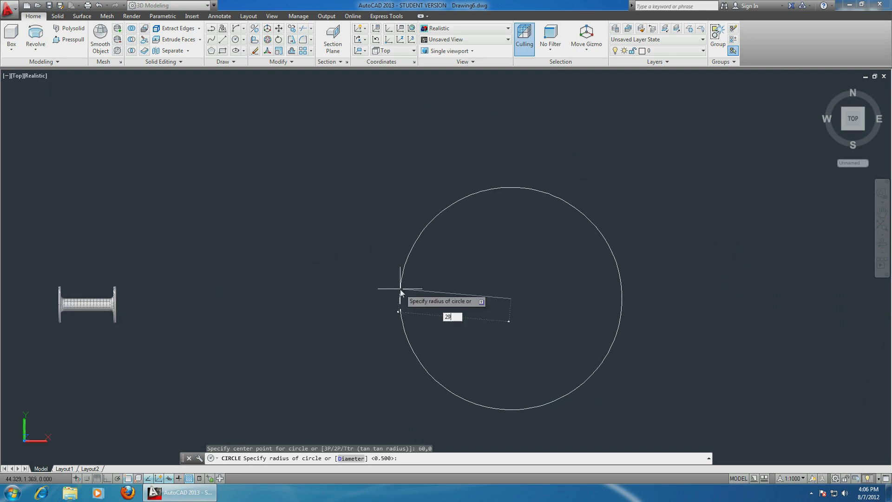
key(Return)
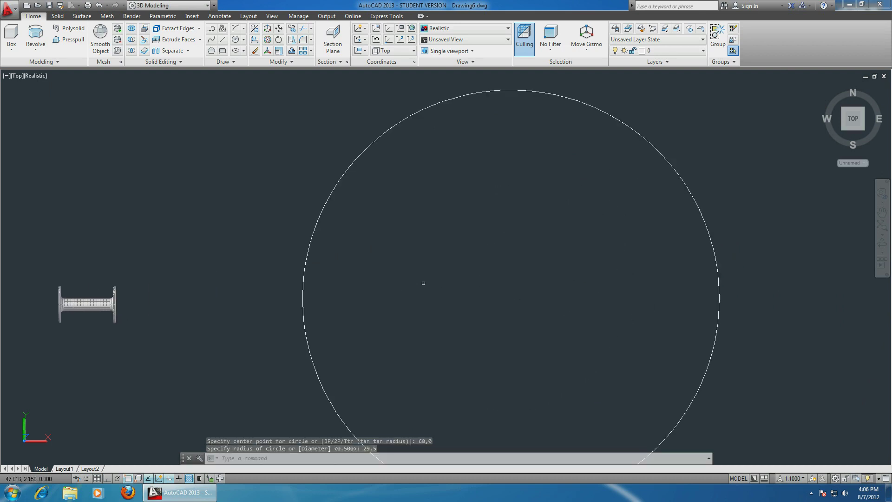
Draw a vertical line from the circle's centre at 60,0, 29.5 long at 90°, up to the circle
scroll(468, 186, down, 2)
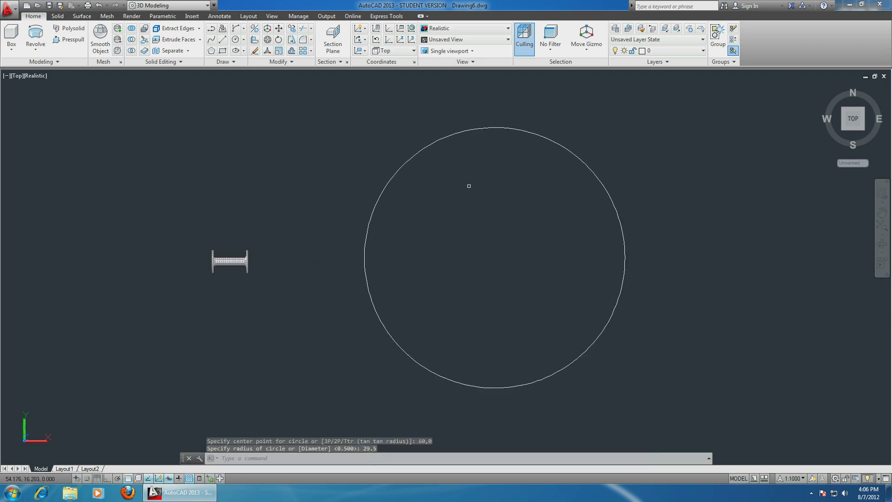
click(222, 40)
text(60)
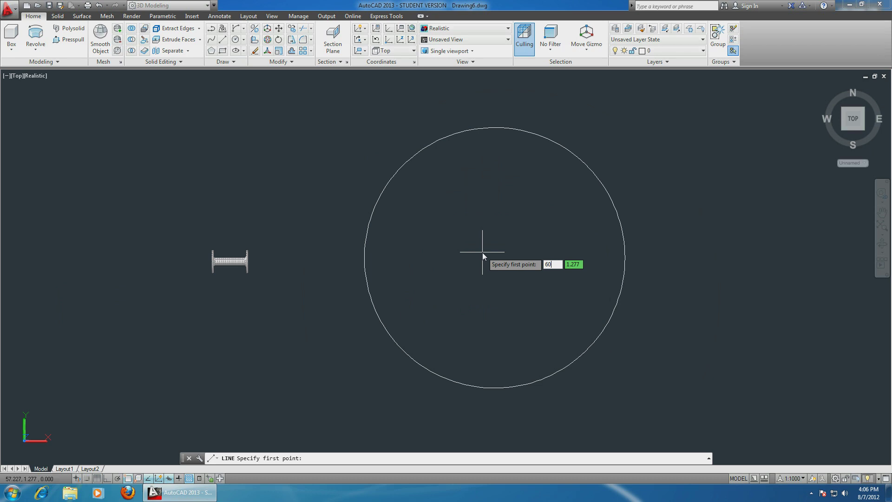
key(Tab)
text(0)
key(Return)
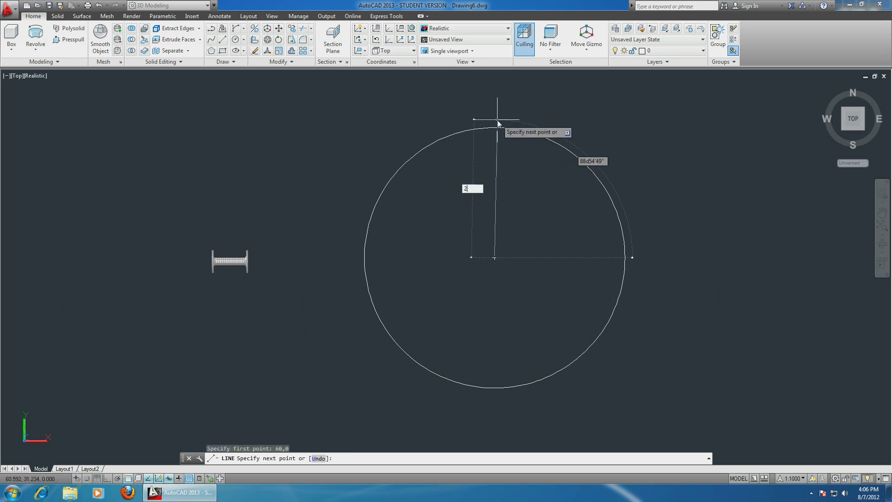
text(29.5)
key(Tab)
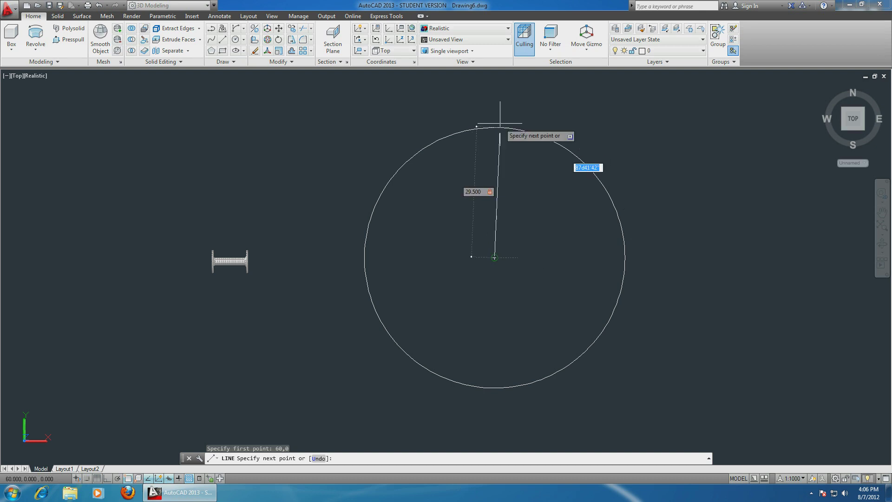
key(Return)
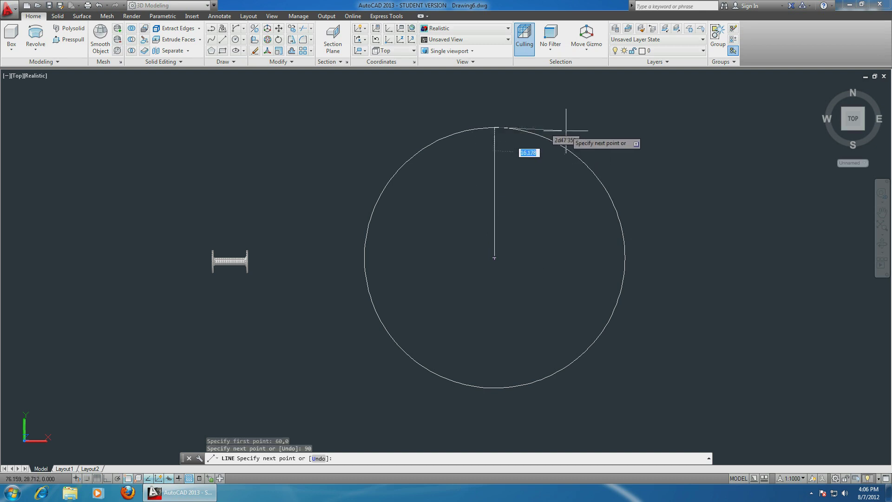
key(Return)
Above the circle, draw a horizontal line 1.9 long at 0° and a vertical line 1 long downward from its right end
middle_drag(531, 110, 516, 165)
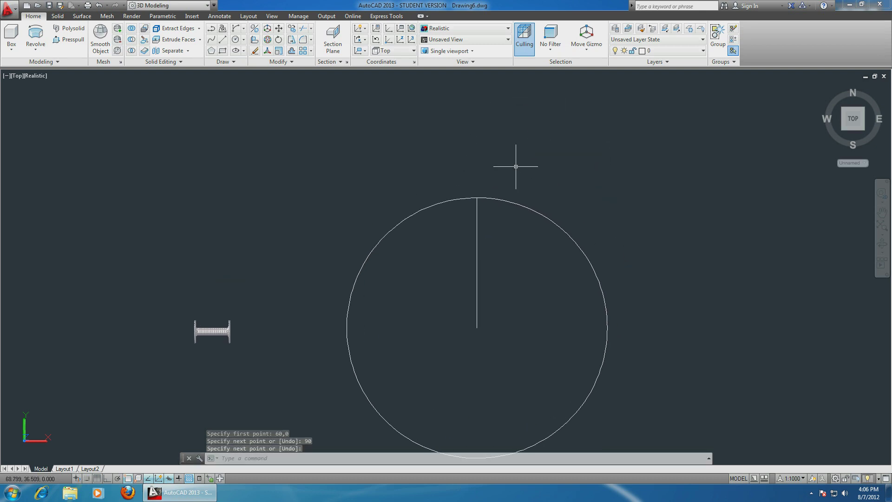
scroll(489, 153, up, 5)
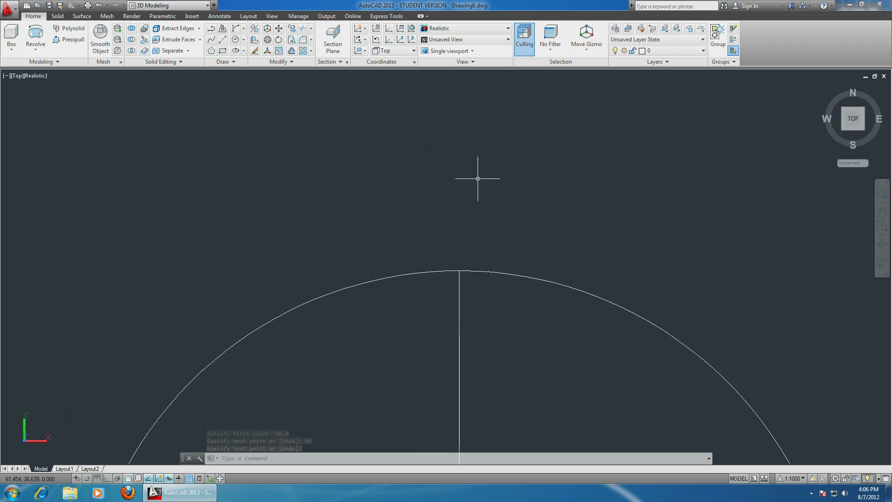
middle_drag(469, 161, 467, 188)
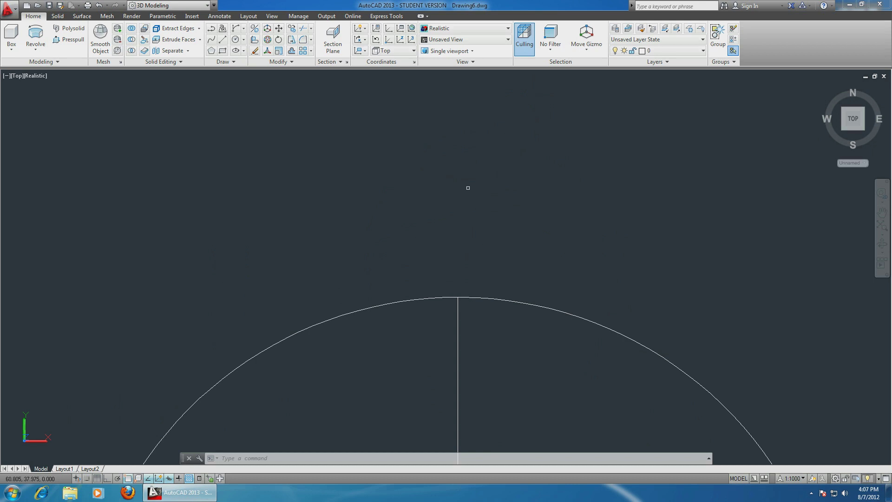
click(223, 40)
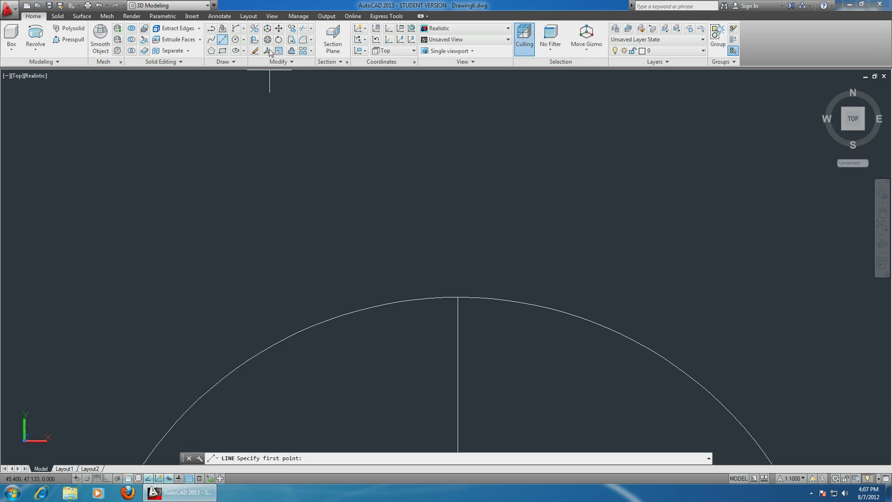
click(422, 162)
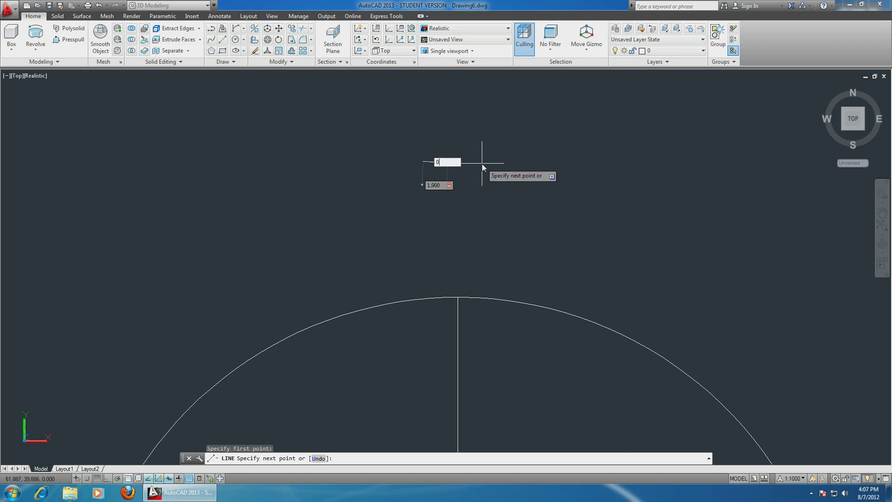
key(Return)
scroll(447, 202, up, 5)
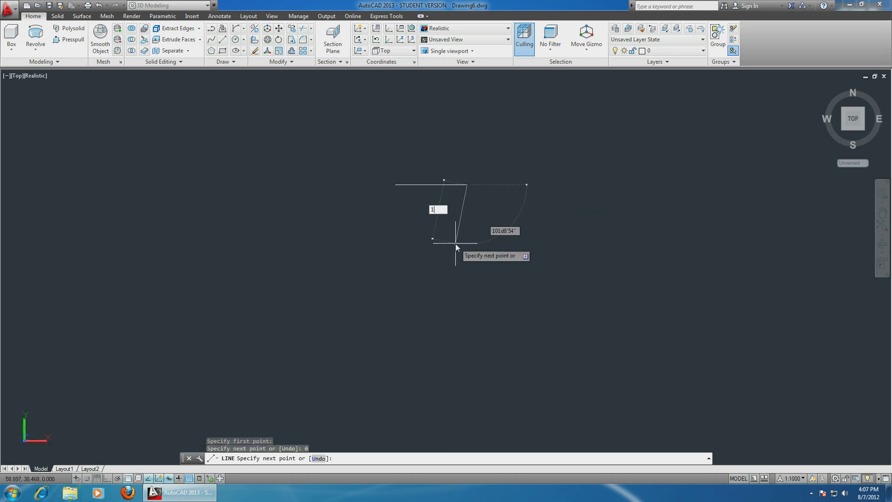
key(Tab)
text(90)
key(Return)
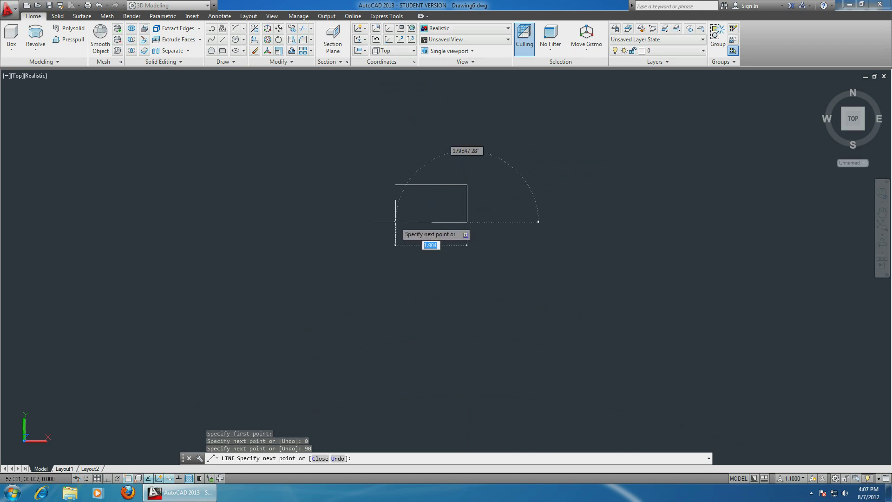
Complete the rectangle with a lower side drawn at 180° and close the outline back to its starting point
key(Tab)
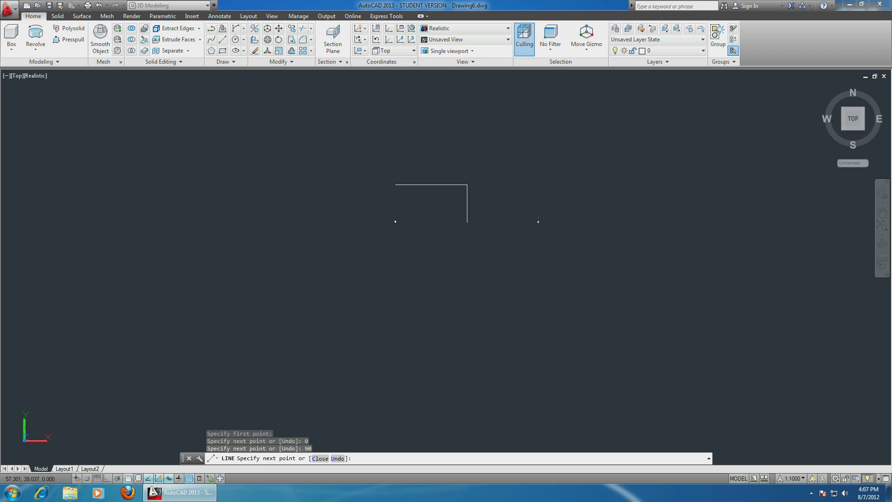
text(180)
key(Return)
text(c)
key(Return)
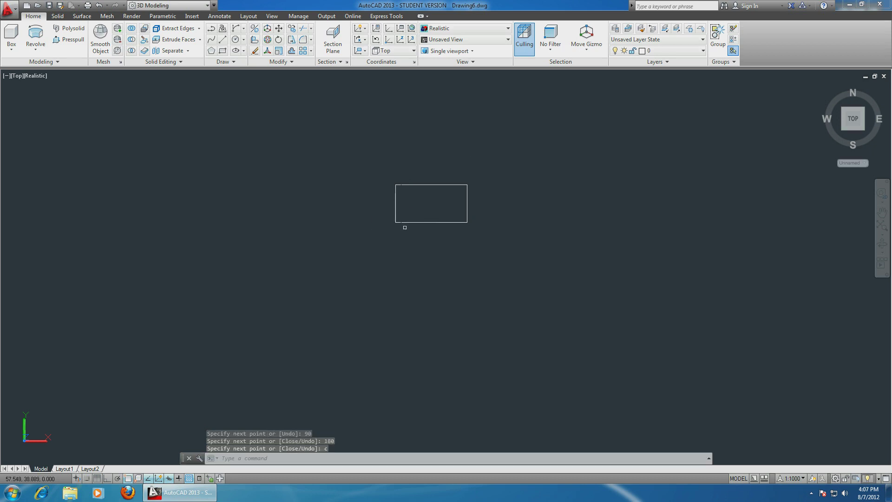
Draw a line 1.8 straight down from the midpoint of the rectangle's lower side and on to its lower-right corner
click(223, 39)
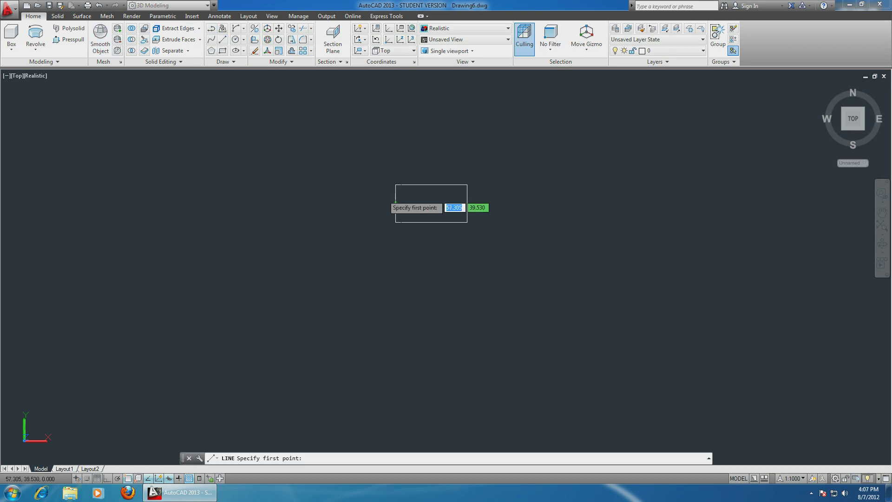
click(431, 223)
text(1.8)
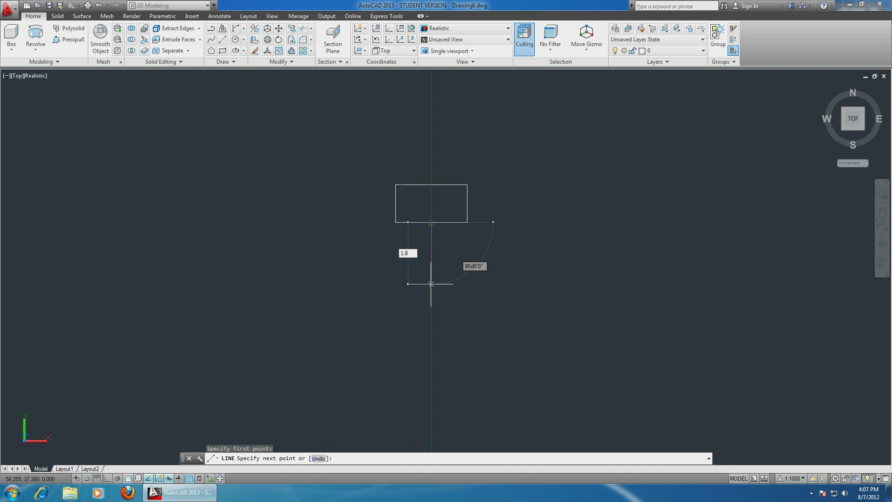
key(Return)
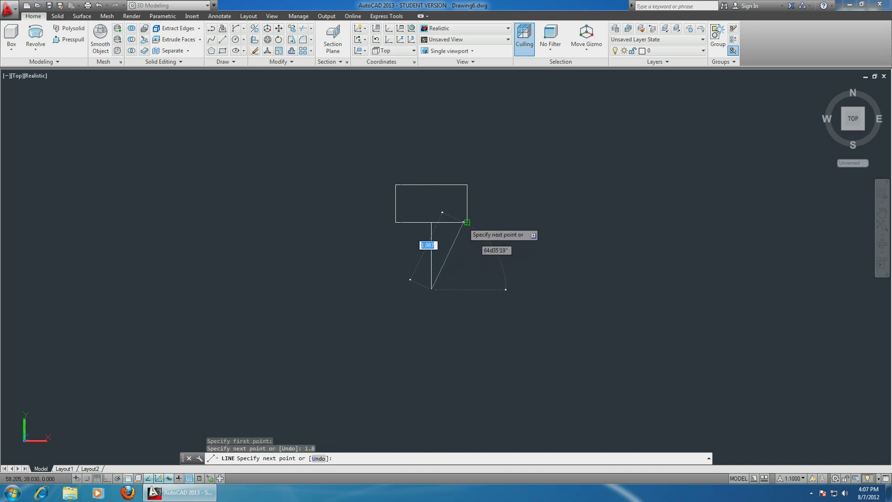
click(467, 222)
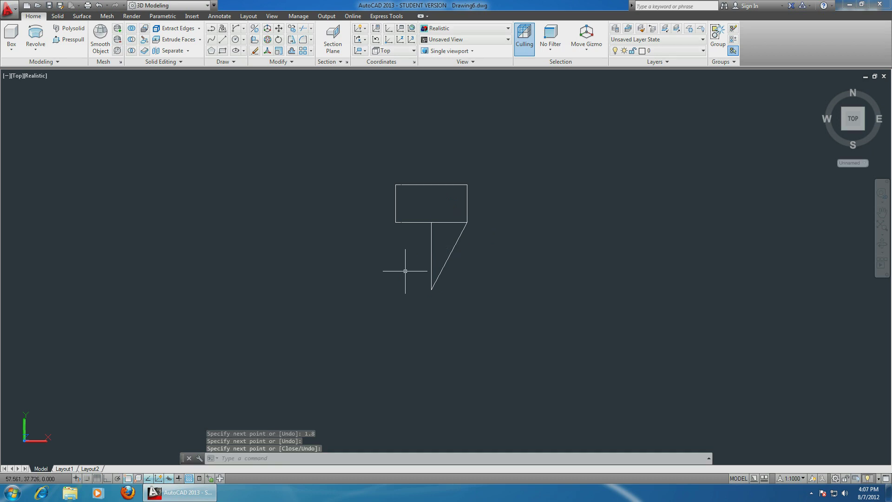
key(Return)
Draw a line from the lower tip to the rectangle's lower-left corner and delete the vertical centre line
key(Return)
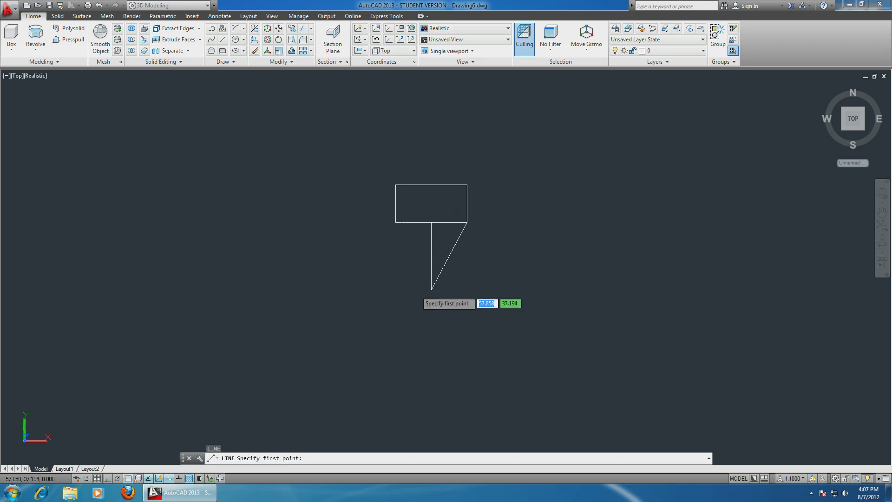
click(431, 289)
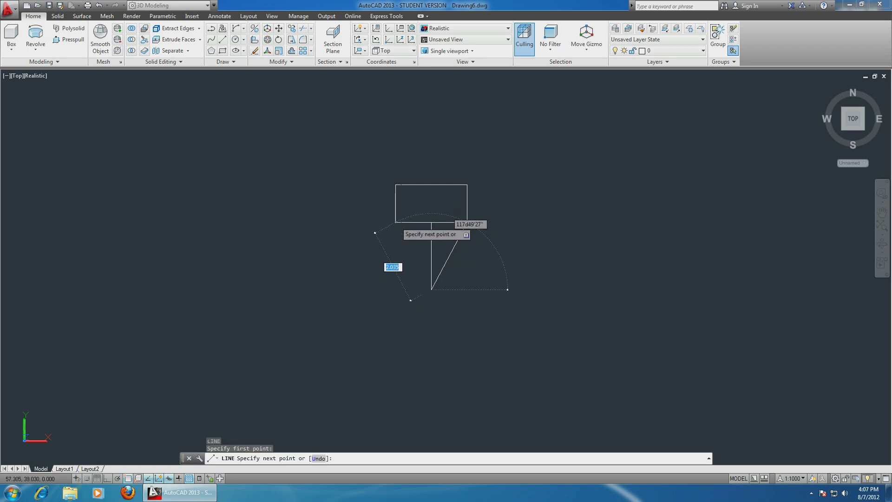
key(Return)
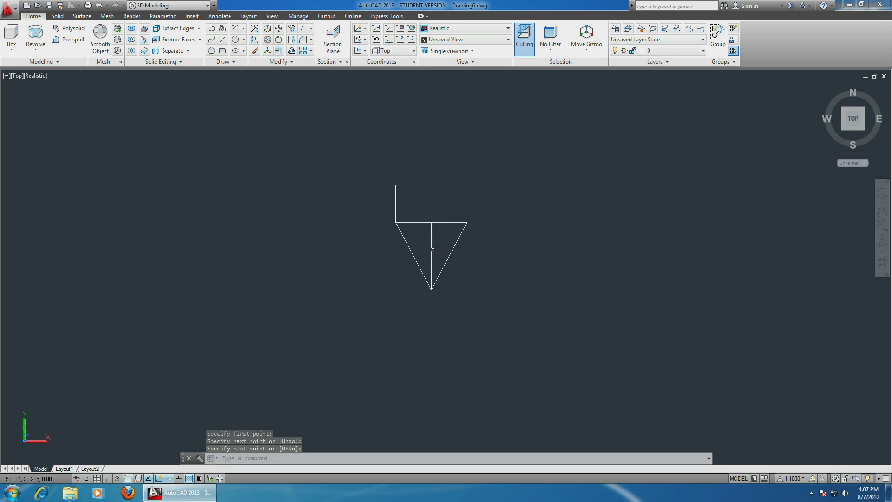
click(432, 249)
key(Delete)
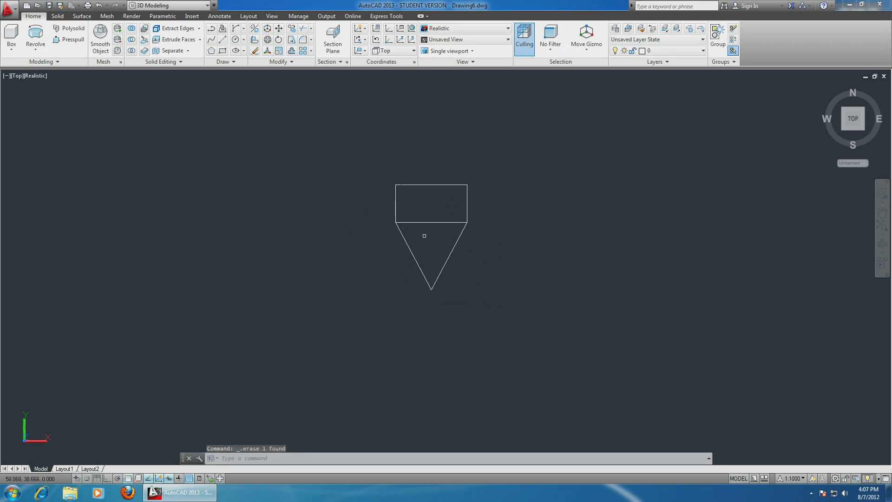
Delete the rectangle's lower side and its upper side, leaving the pointed outline open at its upper end
click(431, 223)
key(Delete)
click(432, 184)
key(Delete)
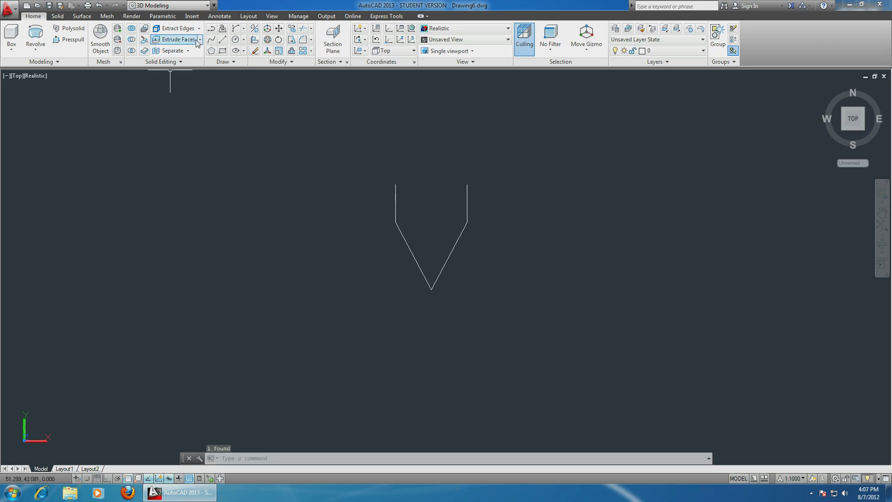
click(223, 41)
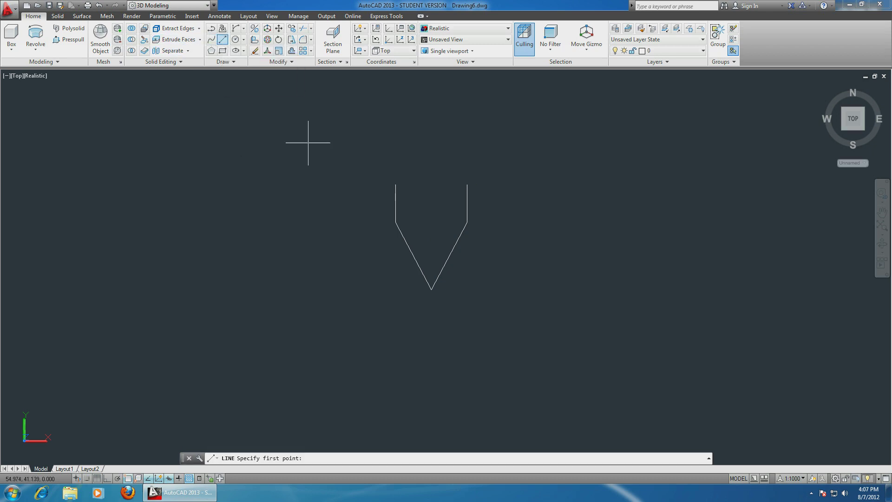
click(430, 287)
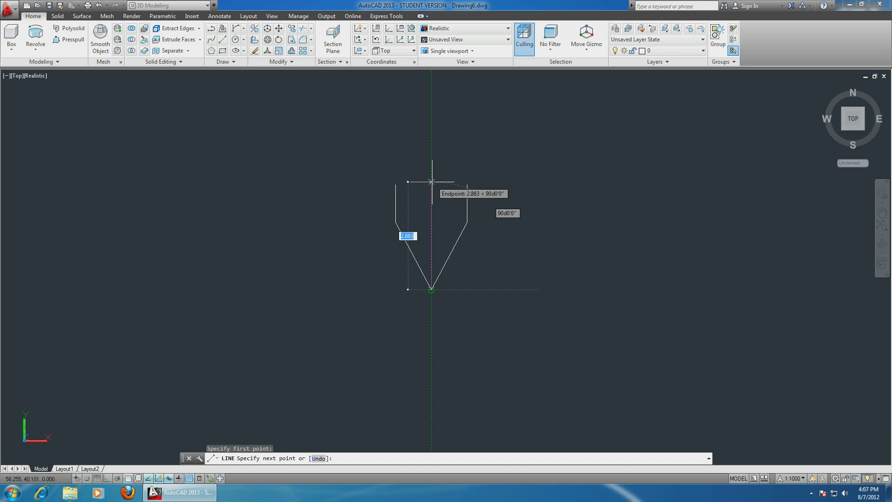
key(Escape)
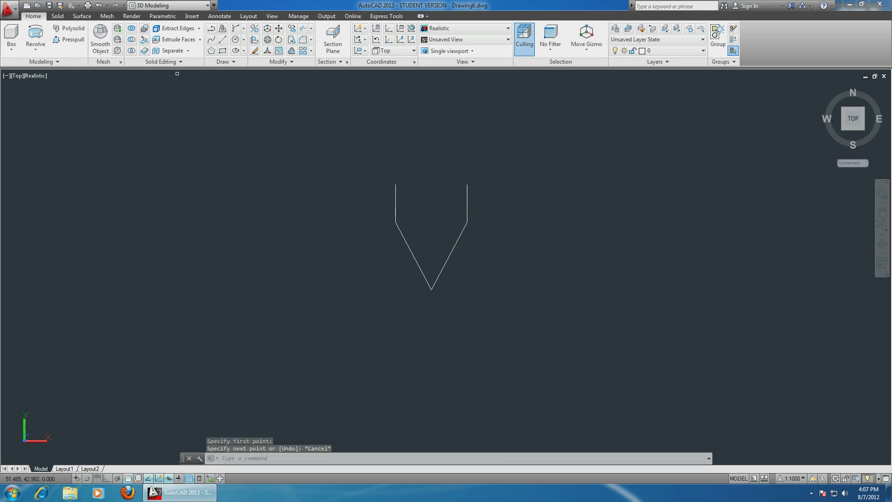
Draw a Tan, Tan, Radius circle of radius 0.2 tangent to the two slanted lines near the lower tip
click(244, 40)
click(258, 132)
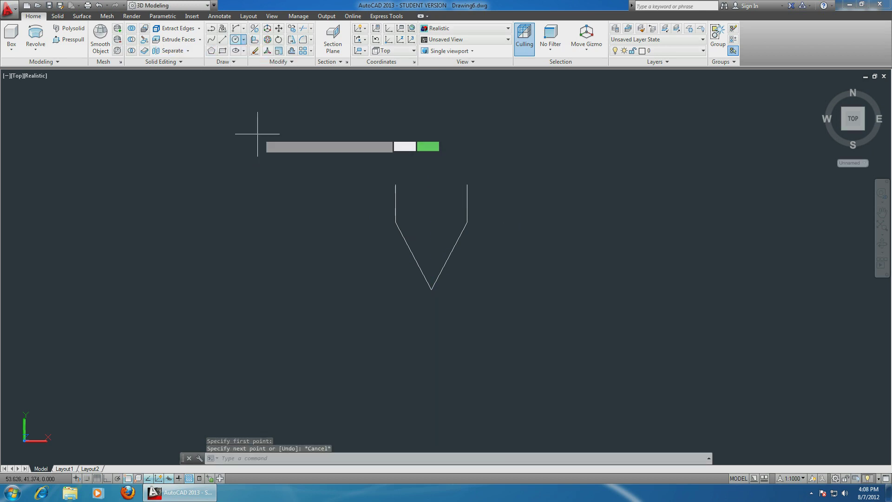
click(416, 259)
click(444, 272)
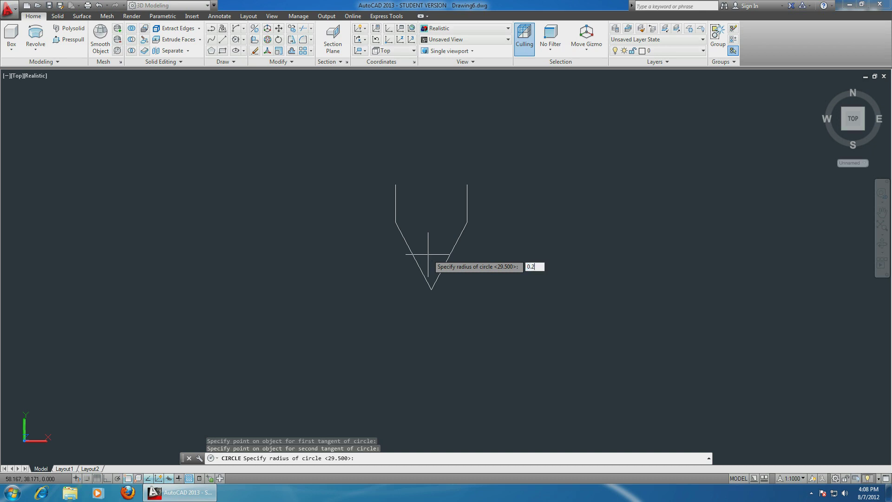
key(Return)
Trim both slanted lines below the small circle, using the circle as the cutting edge
scroll(432, 260, up, 4)
text(trim)
key(Return)
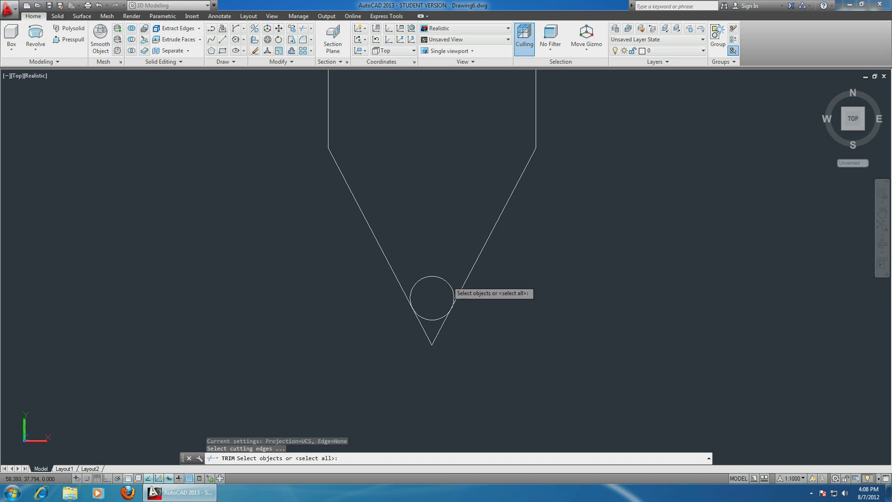
click(444, 278)
click(443, 279)
click(443, 278)
key(Return)
click(445, 318)
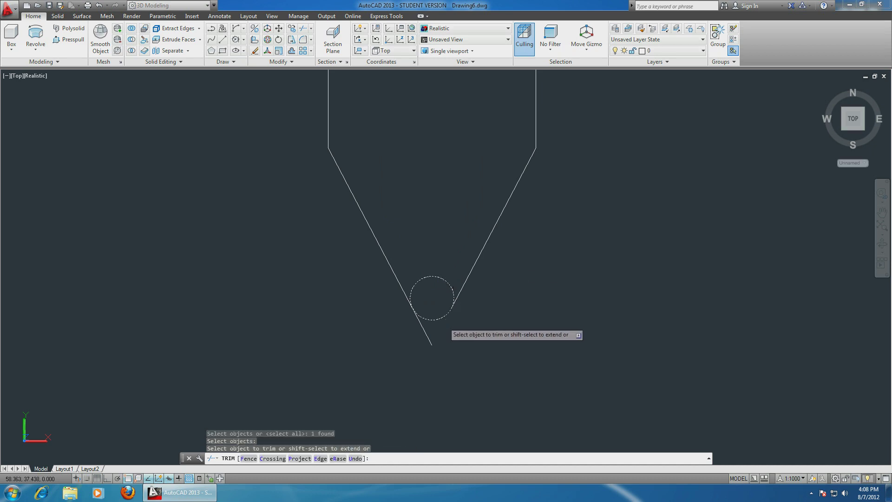
click(422, 325)
key(Return)
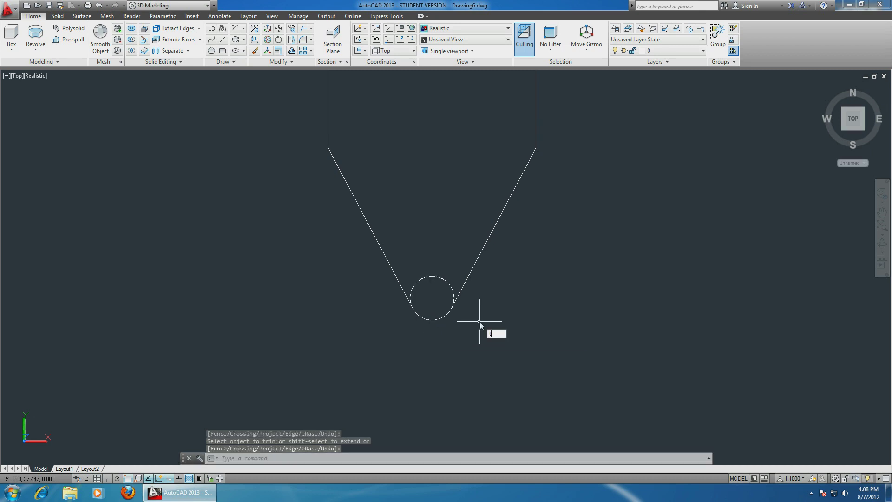
Trim away the upper part of the small circle between the two slanted lines, leaving a rounded tip
key(Return)
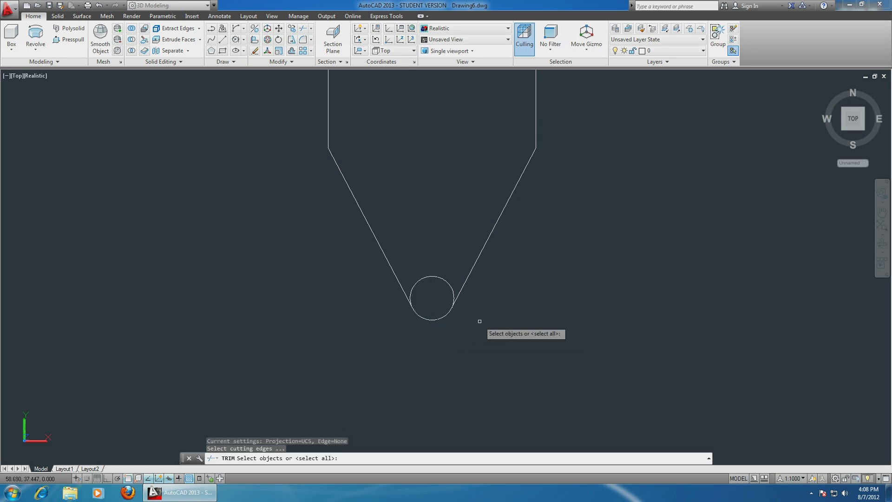
click(462, 285)
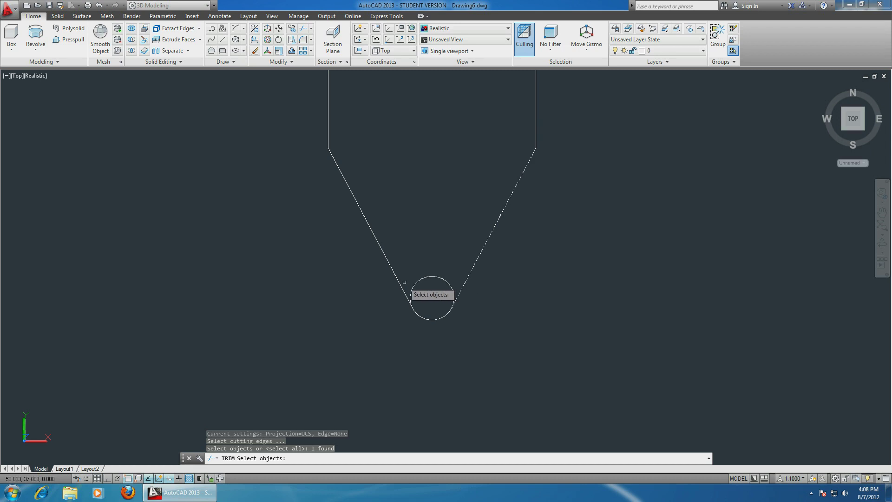
click(400, 283)
key(Return)
click(426, 279)
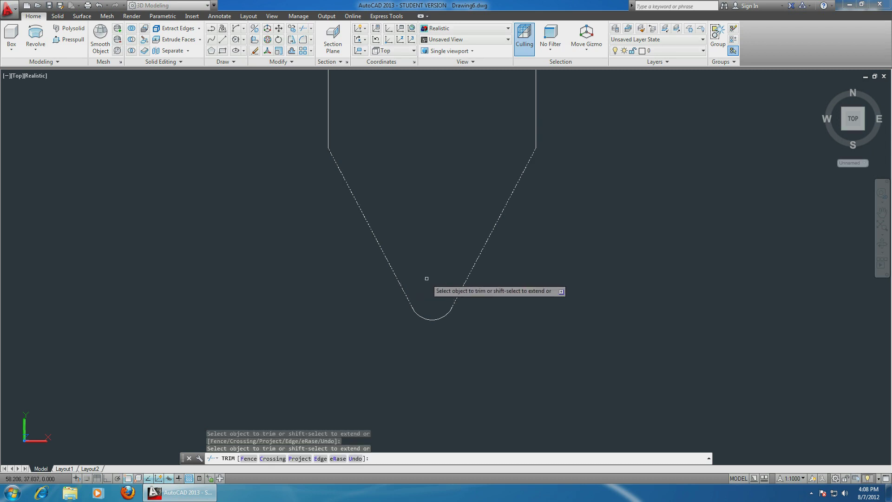
key(Return)
Draw a Center, Radius circle of radius 1.1 above the open end of the profile
scroll(550, 284, down, 2)
mouse_move(550, 284)
middle_down()
mouse_move(573, 308)
mouse_move(566, 353)
mouse_move(570, 334)
middle_up()
scroll(572, 327, down, 2)
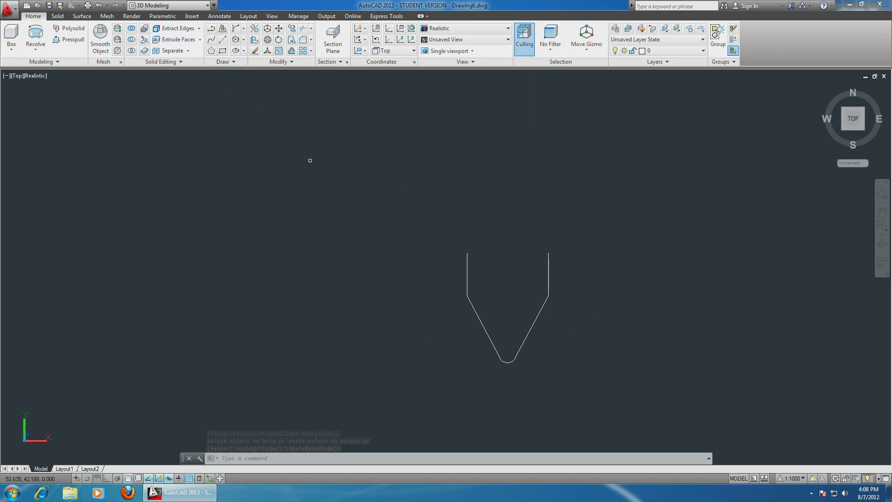
mouse_move(354, 155)
middle_down()
mouse_move(335, 193)
mouse_move(260, 181)
middle_up()
scroll(334, 193, up, 2)
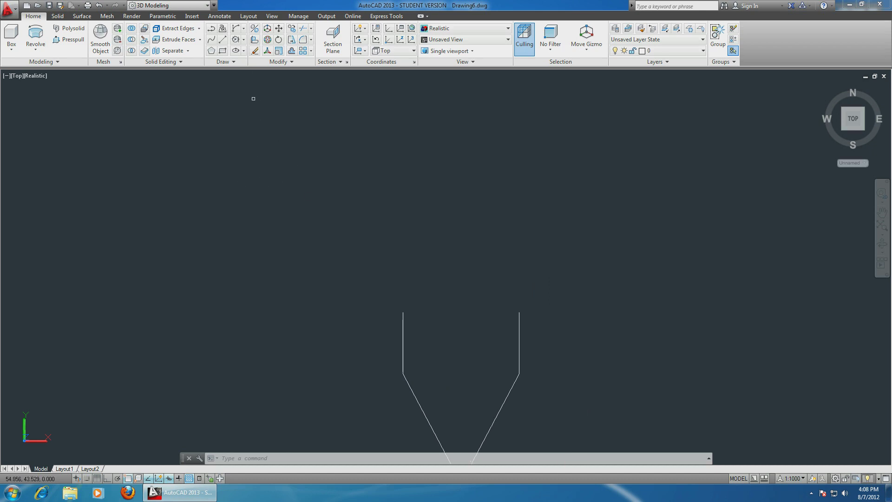
click(243, 40)
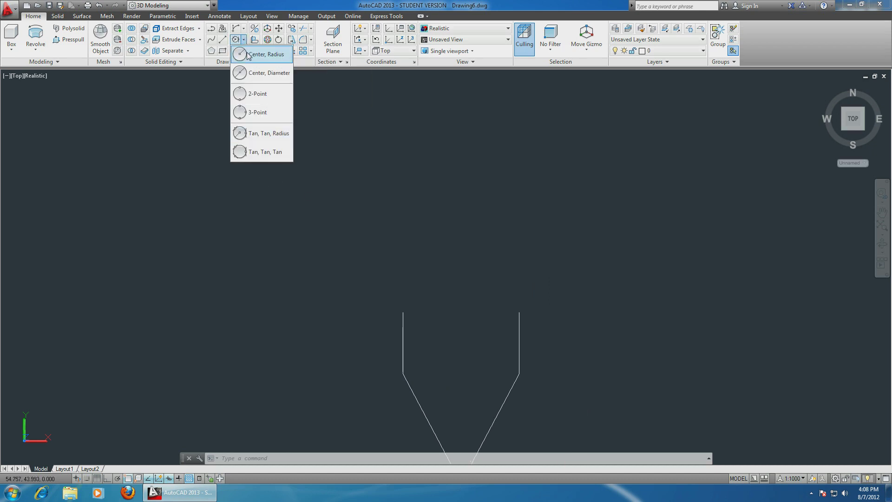
click(248, 55)
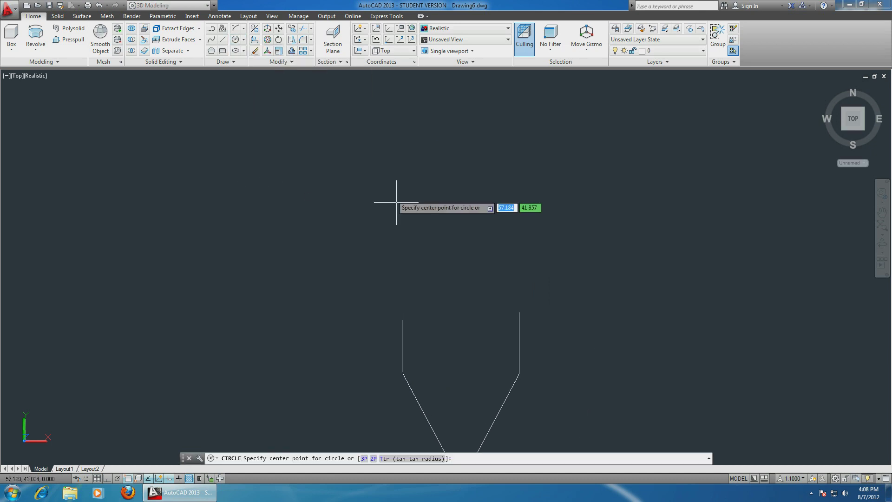
click(449, 214)
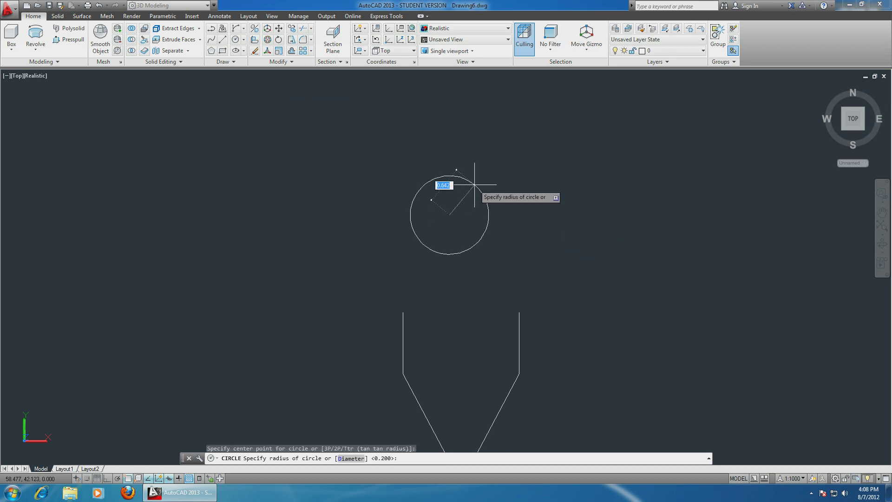
key(Return)
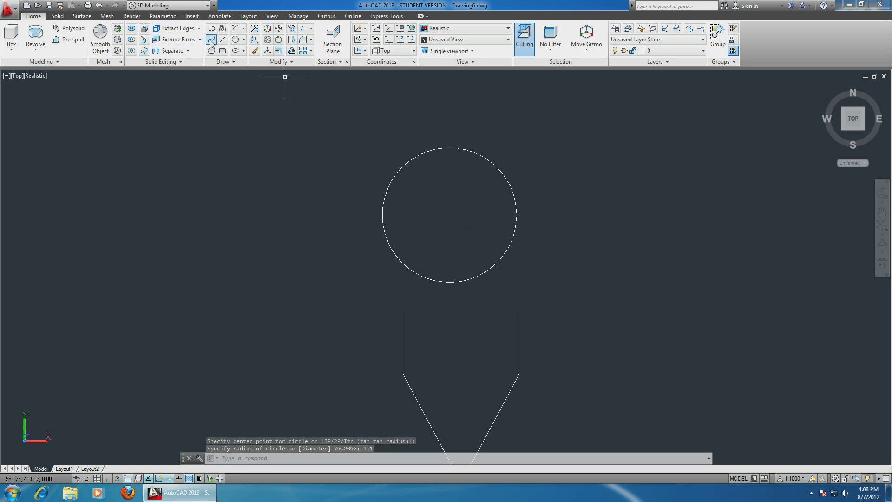
Draw a Start, End, Radius arc of radius 1.1 from the profile's upper-left endpoint to its upper-right endpoint
middle_drag(347, 258, 330, 224)
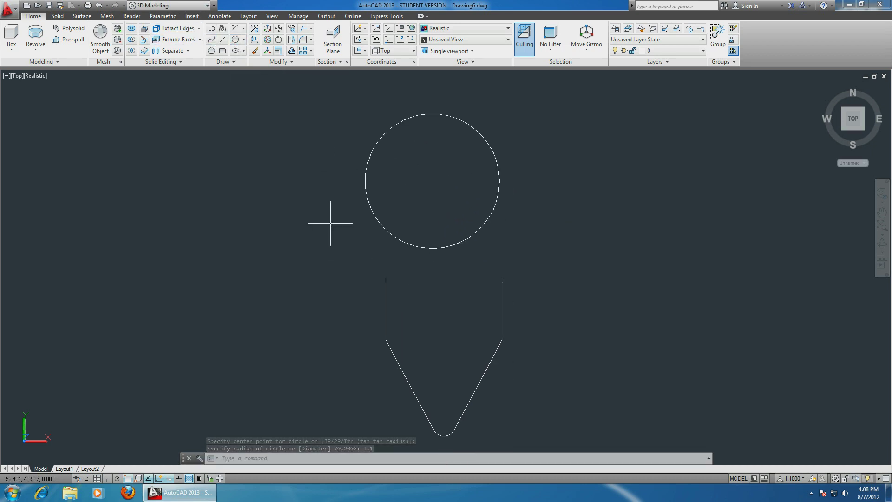
click(242, 28)
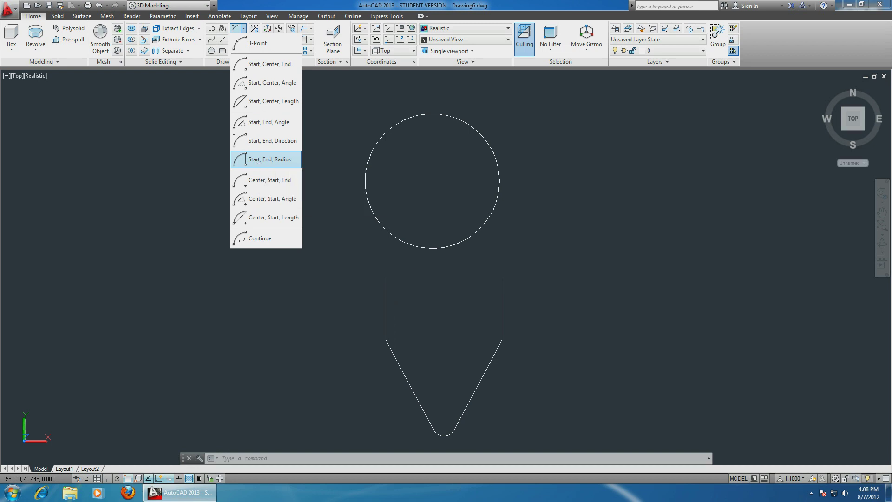
click(256, 159)
click(385, 278)
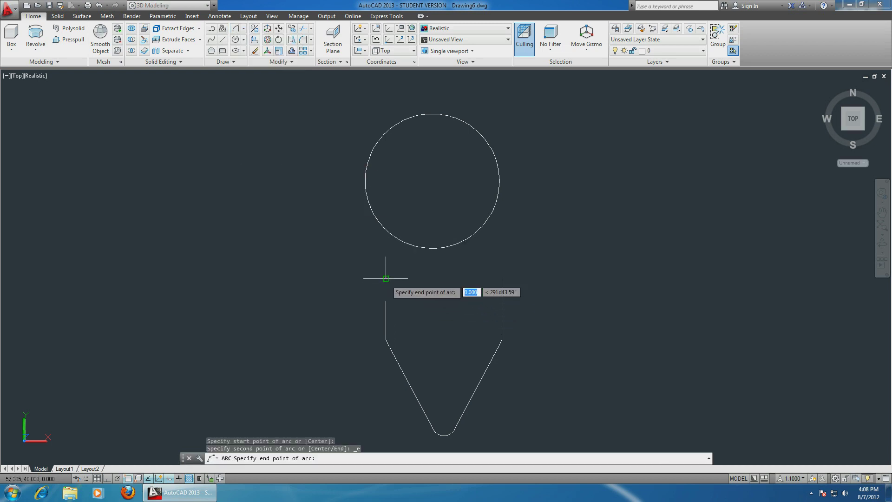
click(502, 279)
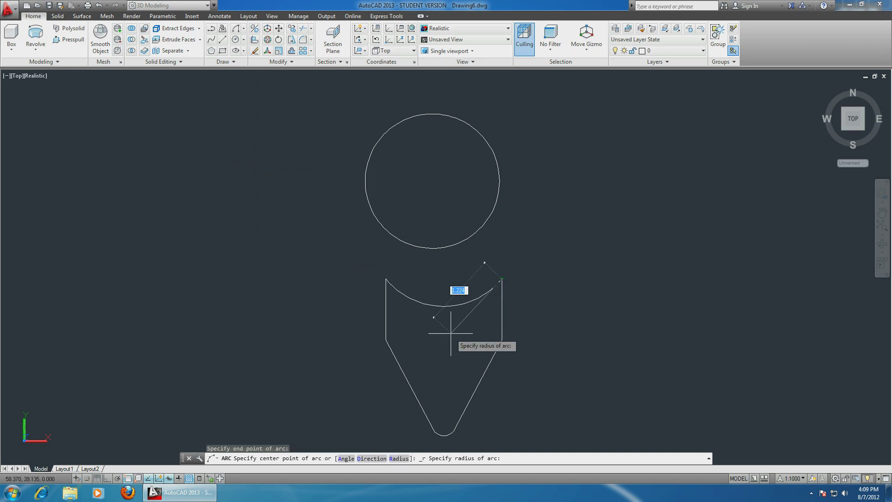
key(Return)
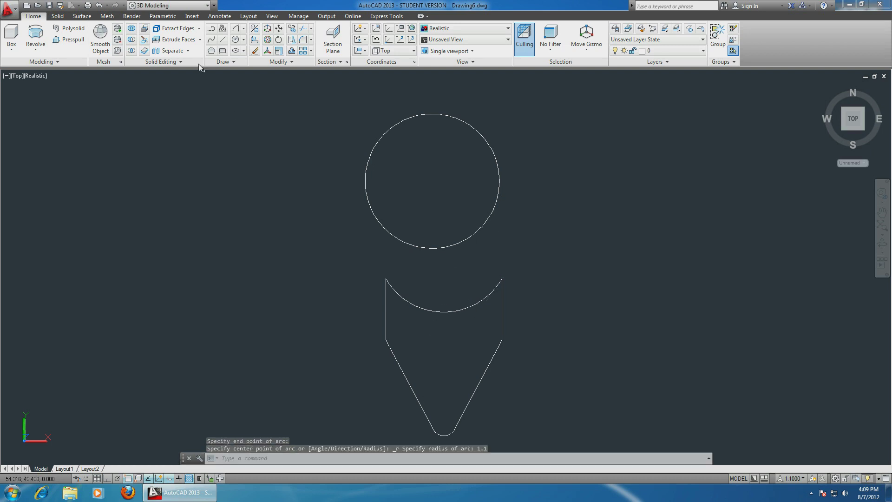
click(235, 41)
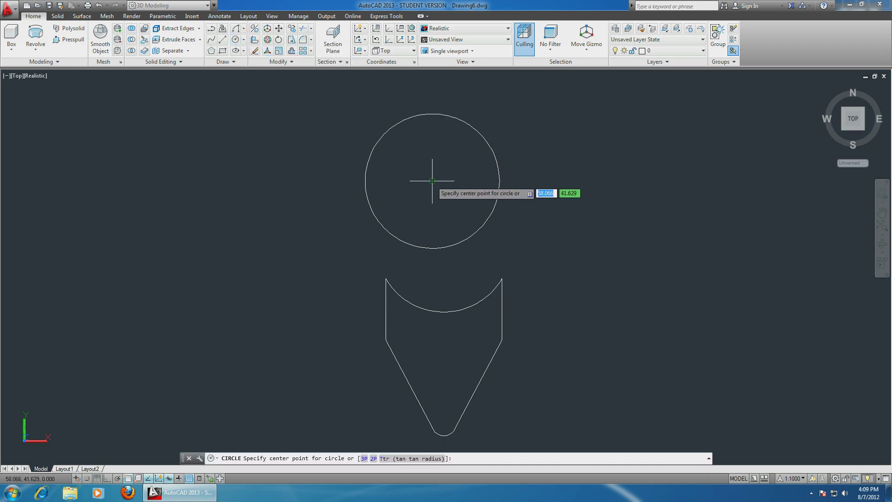
key(Escape)
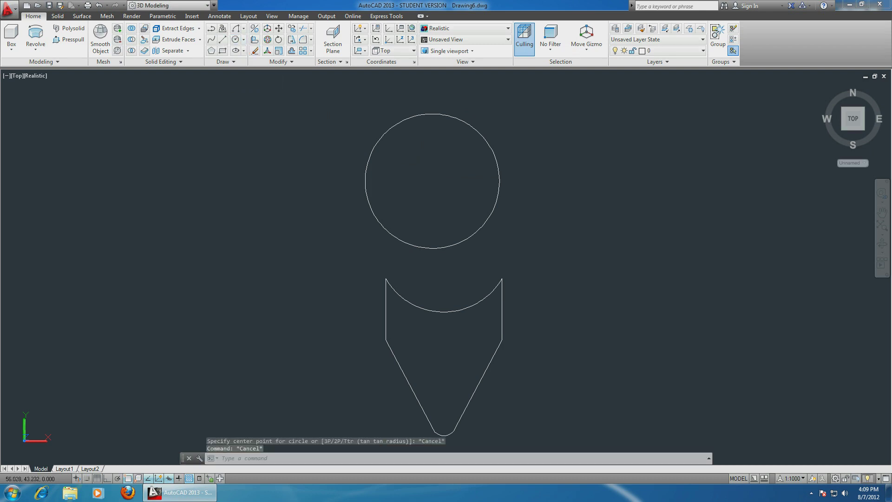
key(Escape)
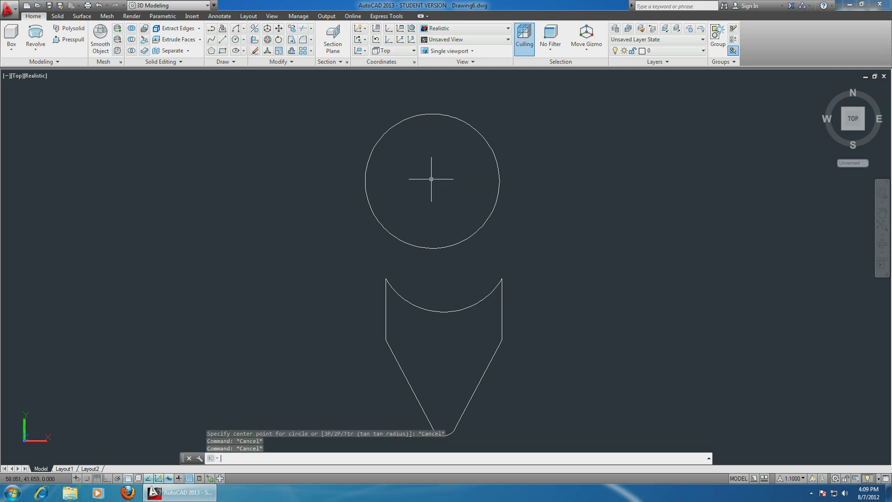
key(Escape)
Check the object snap modes in the drafting settings and accept them with the Center snap enabled
text(osnap)
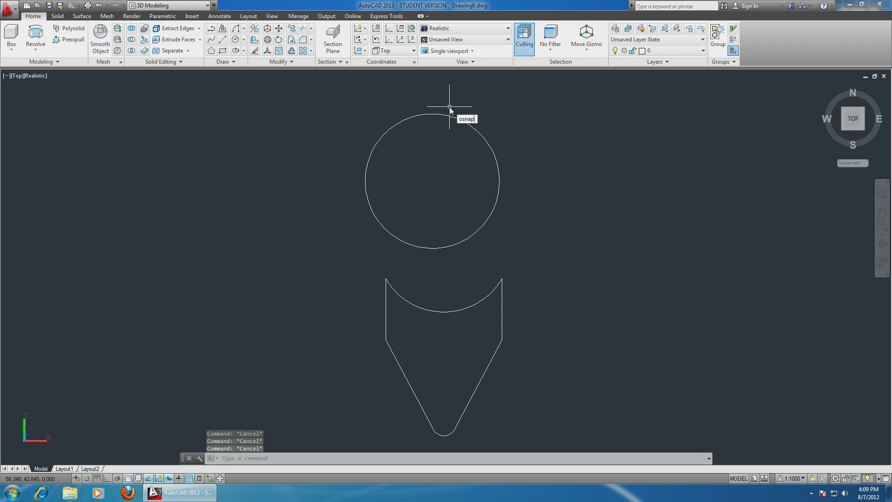
key(Return)
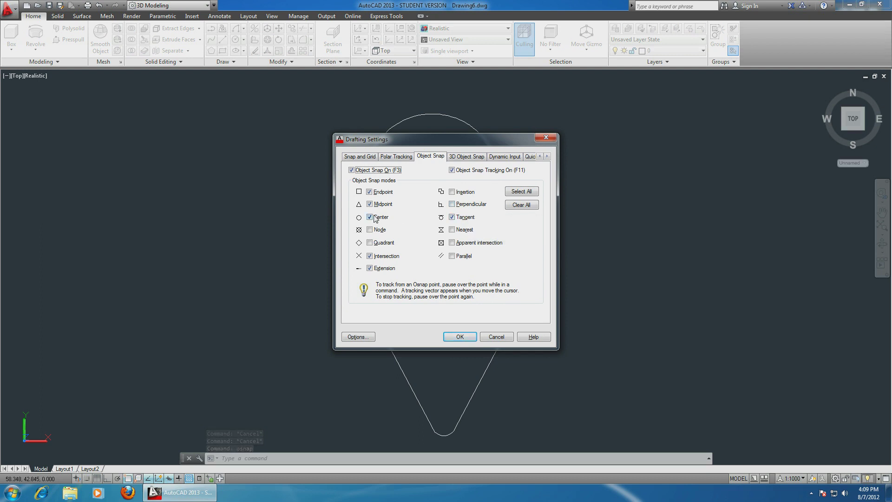
click(459, 336)
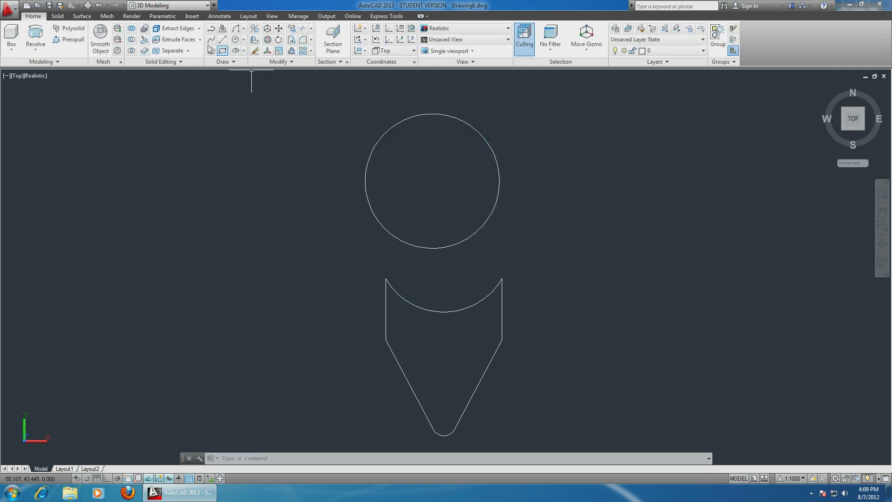
Draw a line 1.1 long at 90° straight down from the circle's center to its lower edge
click(223, 40)
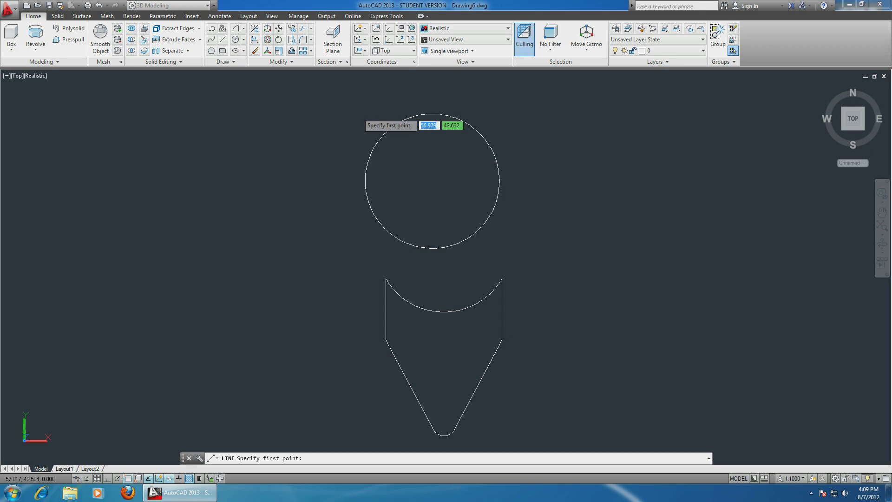
click(432, 181)
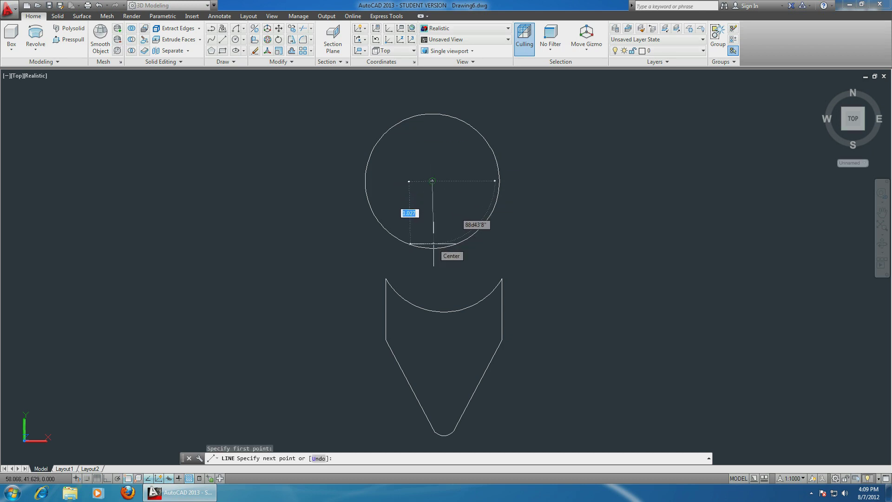
key(Tab)
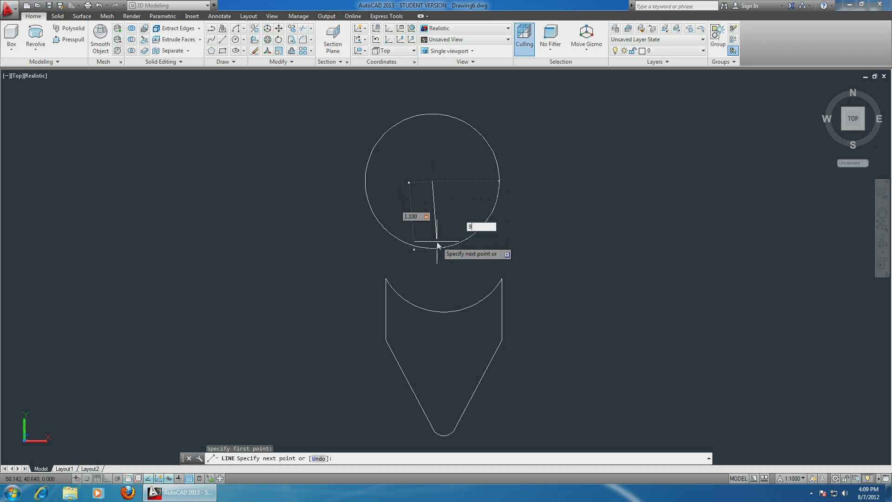
key(Return)
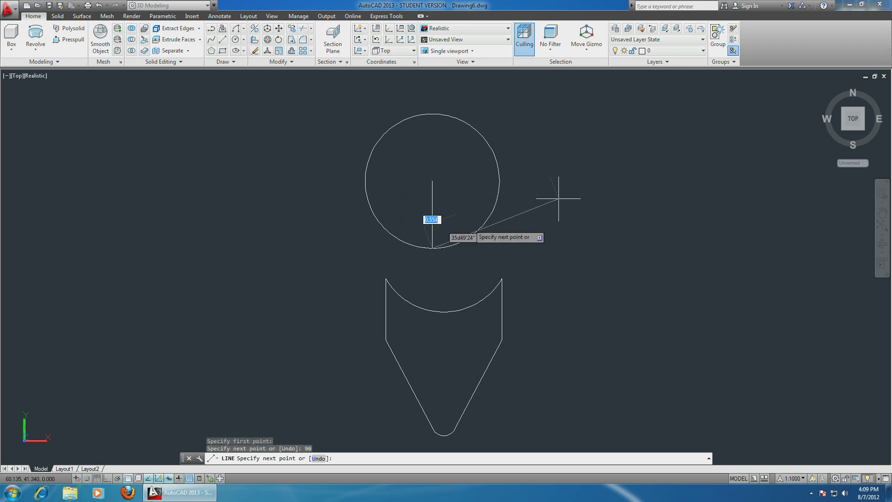
key(Escape)
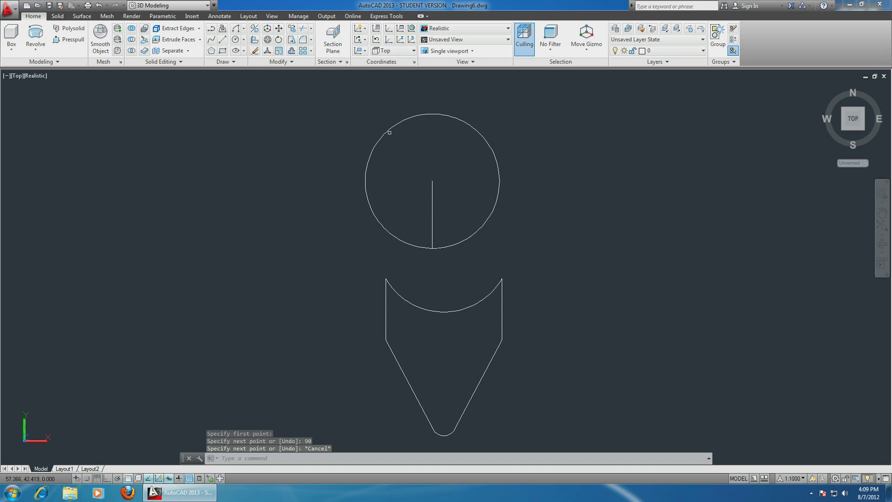
Move the 1.1-radius circle and its vertical line from the line's lower endpoint to the concave arc's midpoint, and delete the line
click(279, 33)
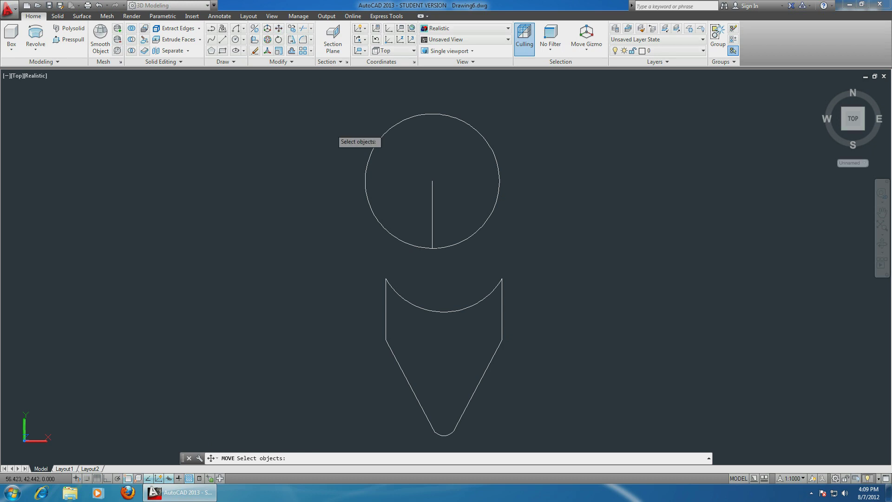
click(383, 135)
click(333, 106)
click(541, 265)
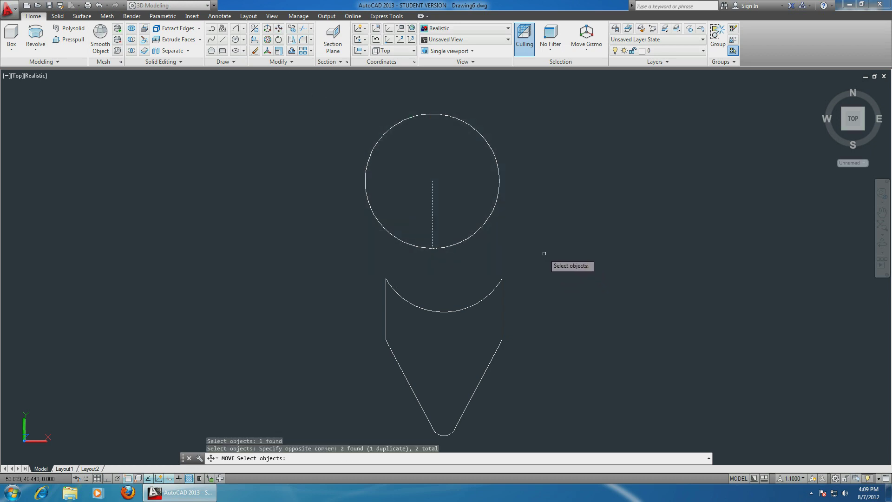
key(Return)
click(432, 248)
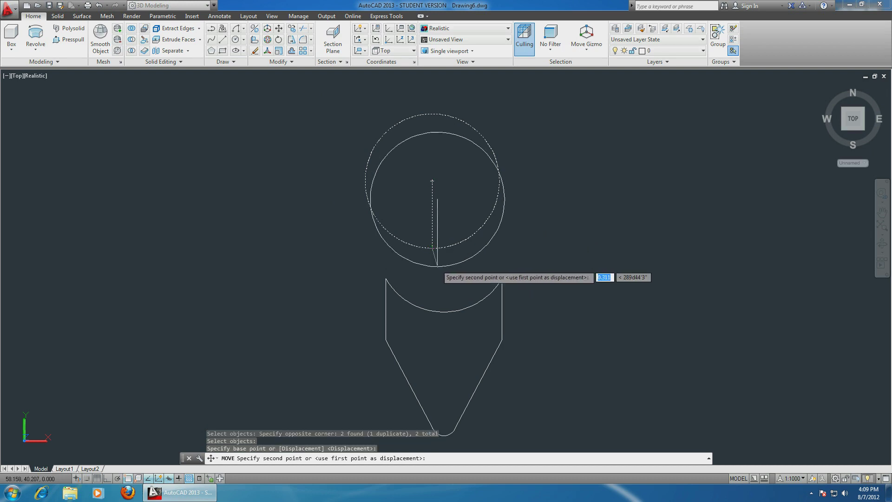
click(443, 312)
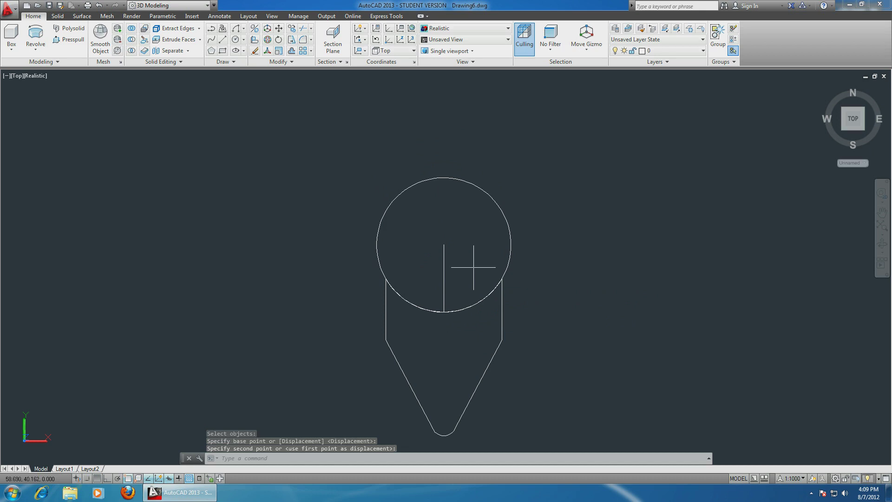
click(444, 285)
key(Delete)
Move the small circle and pointed profile together so the rounded tip's midpoint sits on the topmost point of the large circle
scroll(562, 279, down, 3)
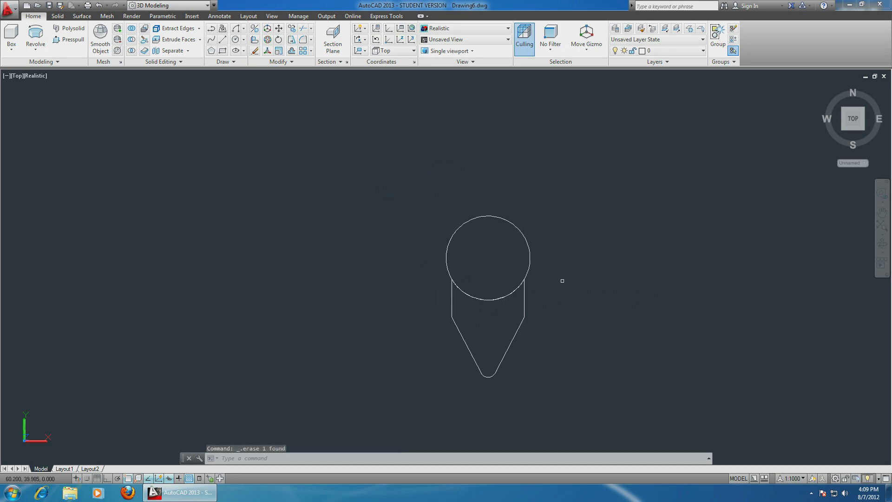
middle_drag(600, 295, 581, 241)
scroll(571, 240, down, 4)
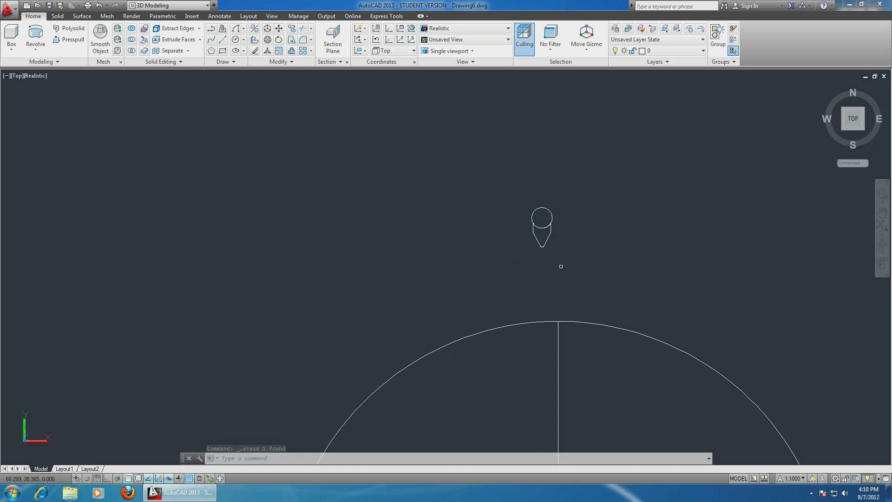
click(281, 31)
click(488, 187)
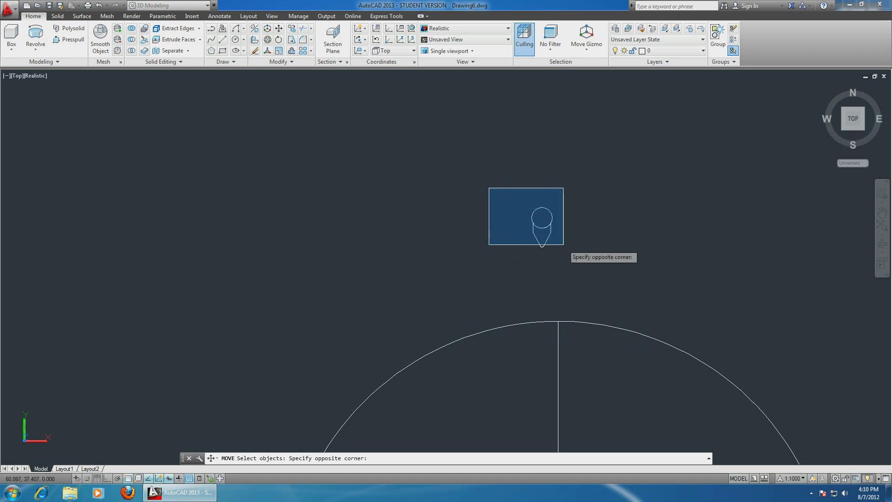
click(564, 247)
key(Return)
scroll(534, 249, up, 5)
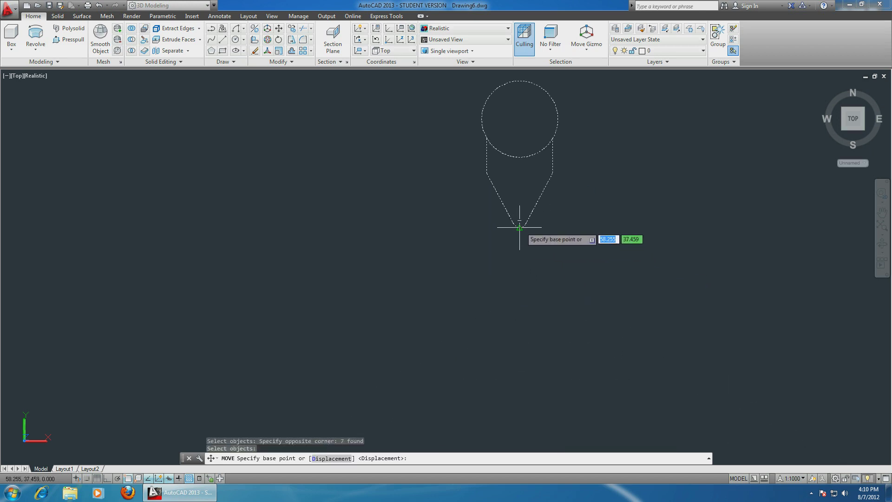
click(519, 227)
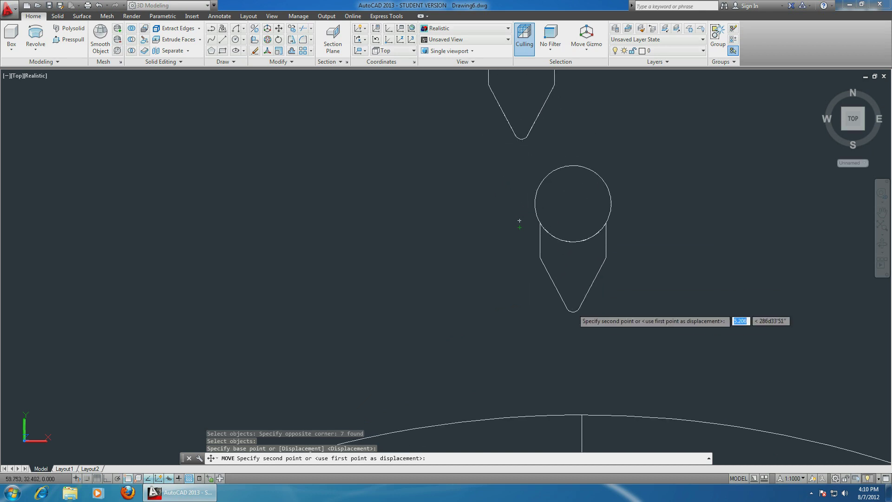
click(582, 414)
Delete the vertical line inside the large circle below the profile's tip
scroll(661, 296, down, 2)
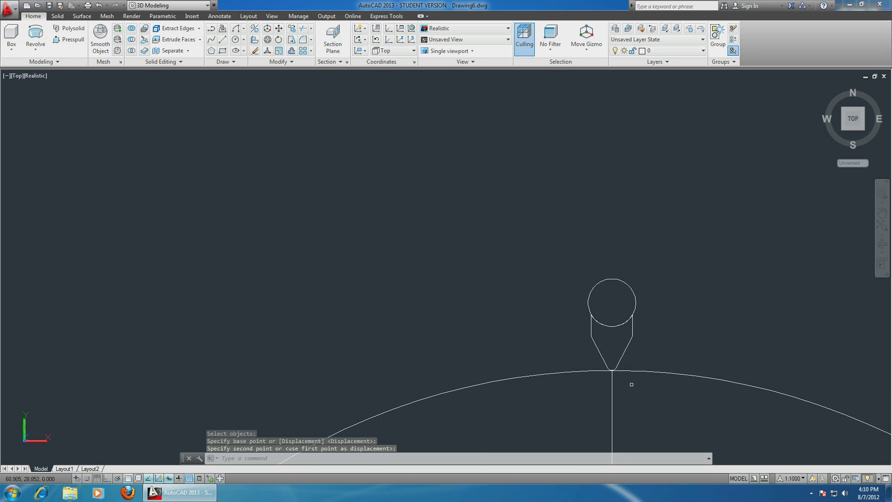
click(612, 401)
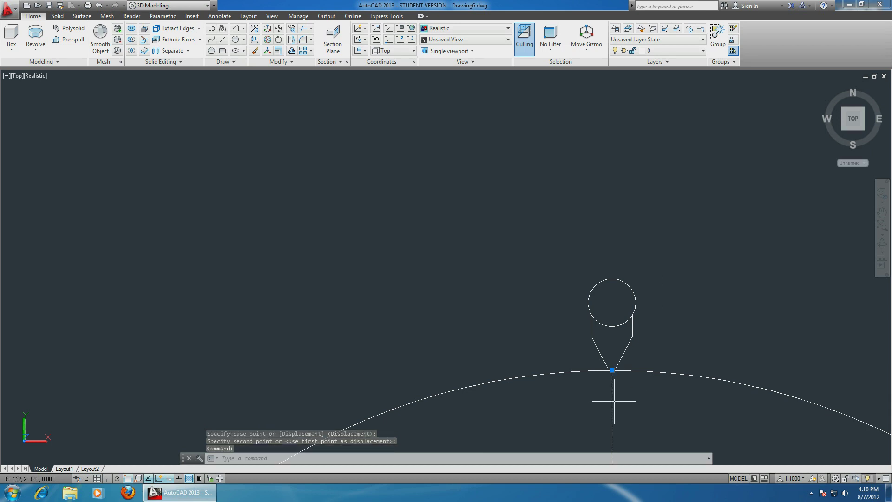
key(Delete)
scroll(682, 304, down, 4)
middle_drag(683, 304, 542, 205)
scroll(542, 206, down, 3)
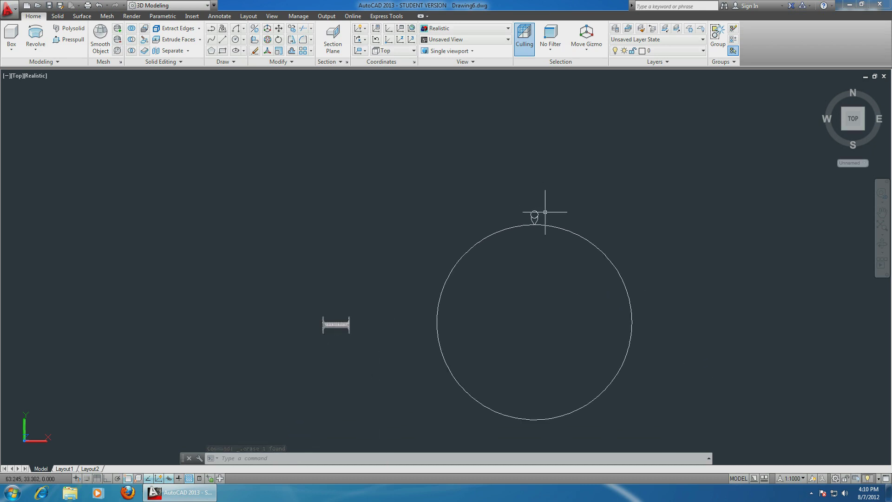
scroll(556, 212, up, 5)
click(404, 165)
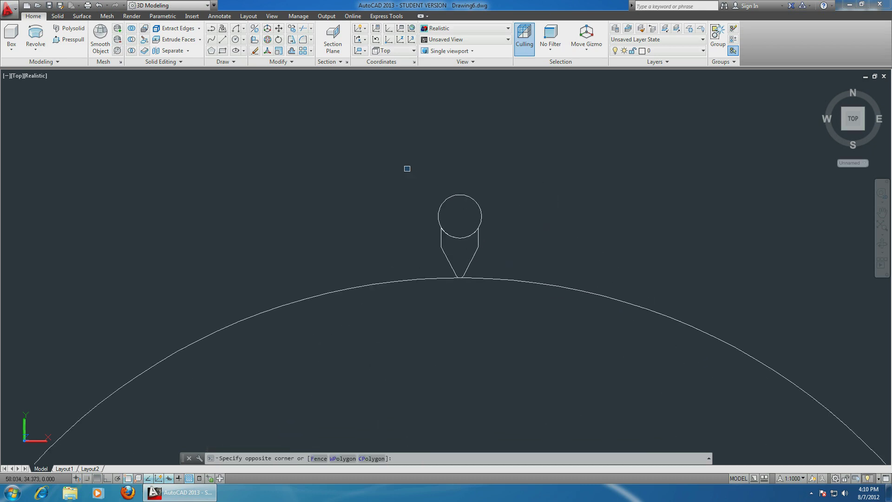
click(509, 253)
key(Escape)
click(518, 242)
scroll(529, 244, down, 3)
scroll(531, 245, up, 4)
scroll(510, 272, down, 4)
key(Escape)
scroll(530, 230, down, 4)
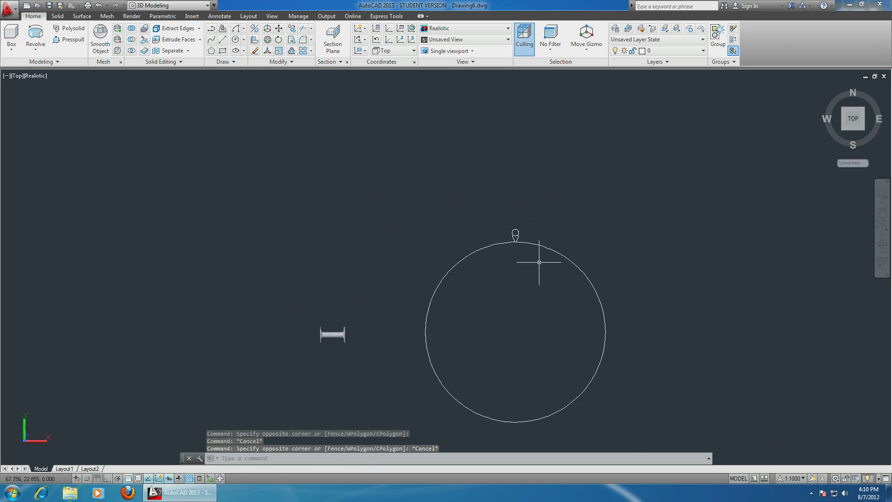
Orbit the model to an oblique 3D view that shows the small profile beside the large circle's edge
shift+middle_drag(651, 272, 738, 138)
shift+middle_drag(458, 235, 464, 238)
scroll(448, 248, up, 6)
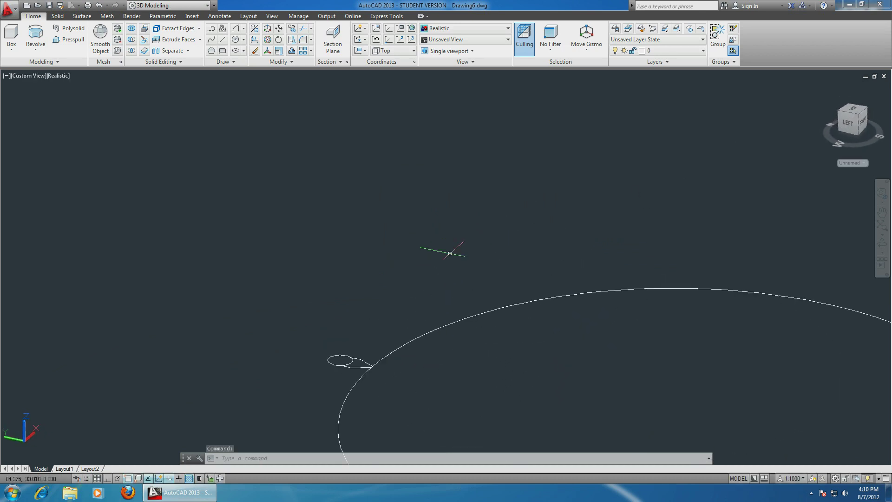
middle_drag(392, 307, 466, 211)
scroll(467, 212, up, 2)
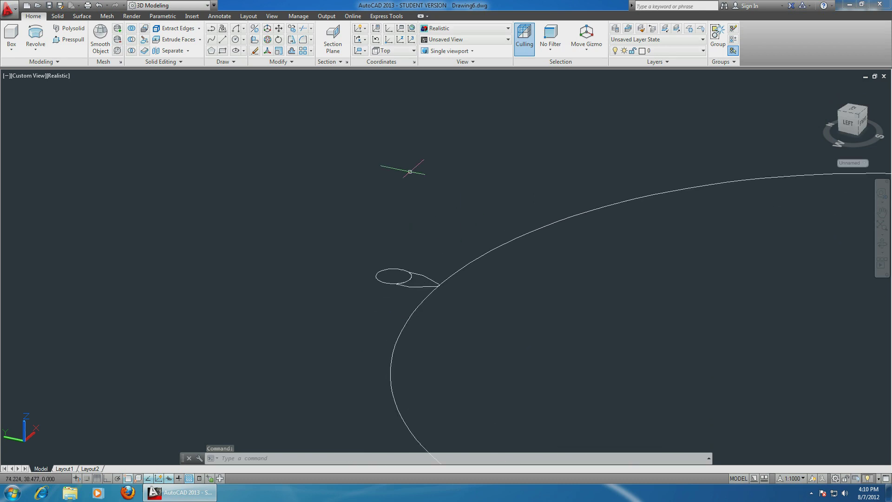
click(268, 40)
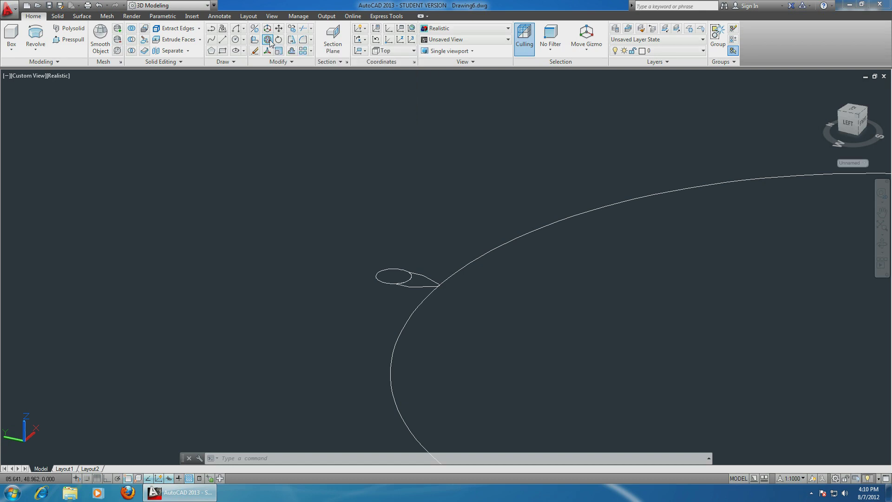
click(370, 255)
click(394, 293)
click(400, 283)
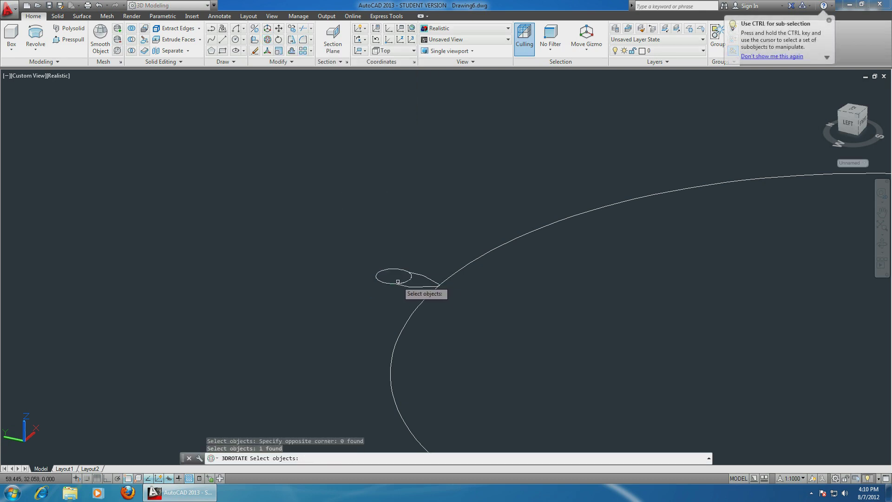
key(Escape)
key(Escape)
scroll(398, 273, up, 5)
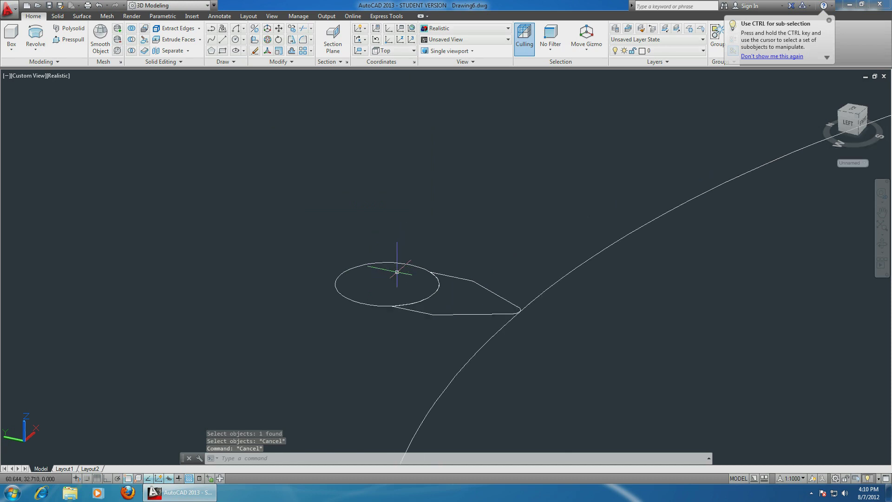
key(Escape)
key(Escape)
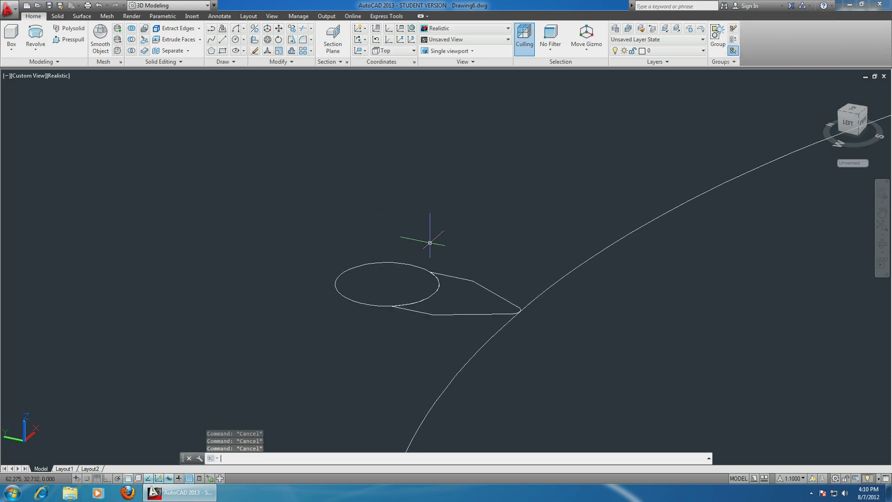
Convert the small 1.1-radius circle into a region with the REGION command
text(regio)
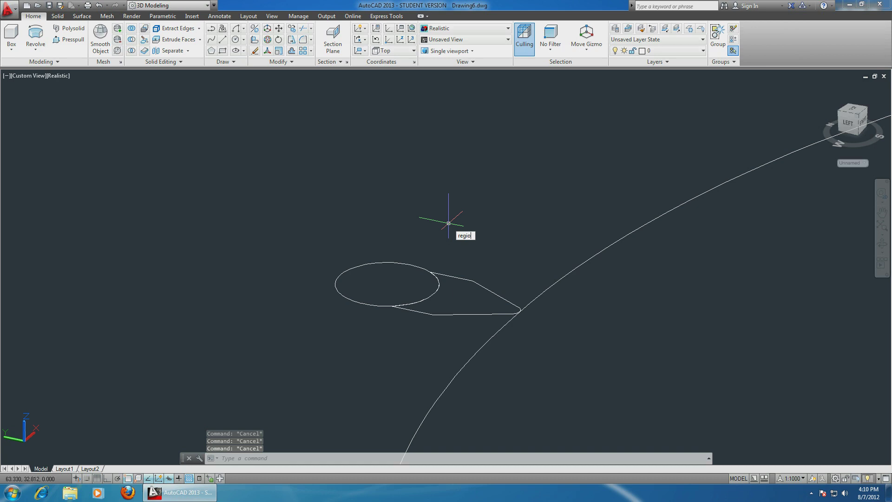
text(n)
key(Return)
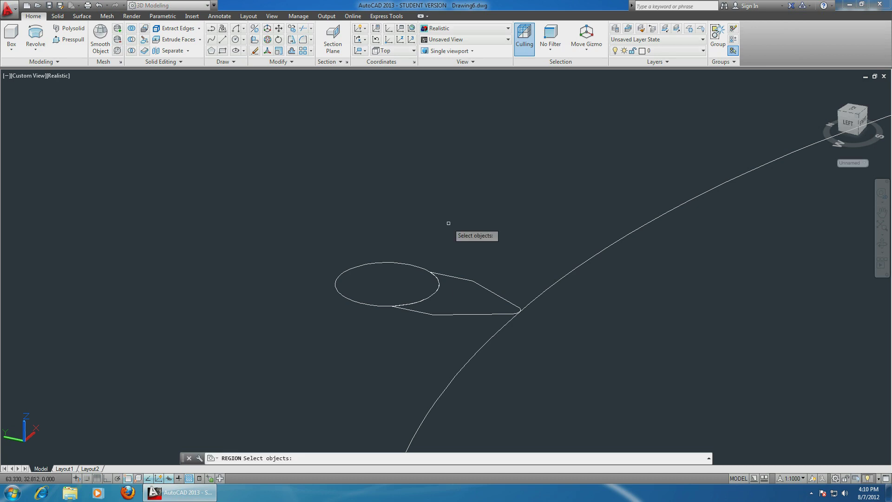
click(392, 263)
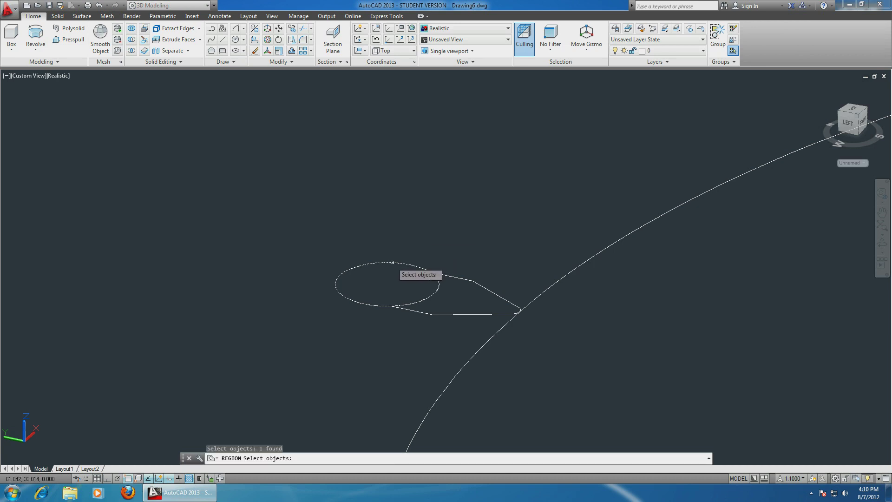
key(Return)
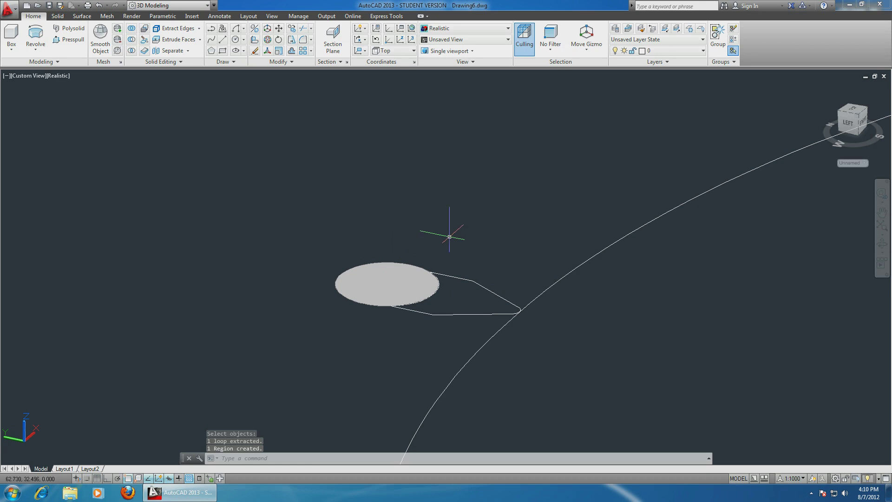
Try to create a region from the pointed profile's four straight edges
key(Return)
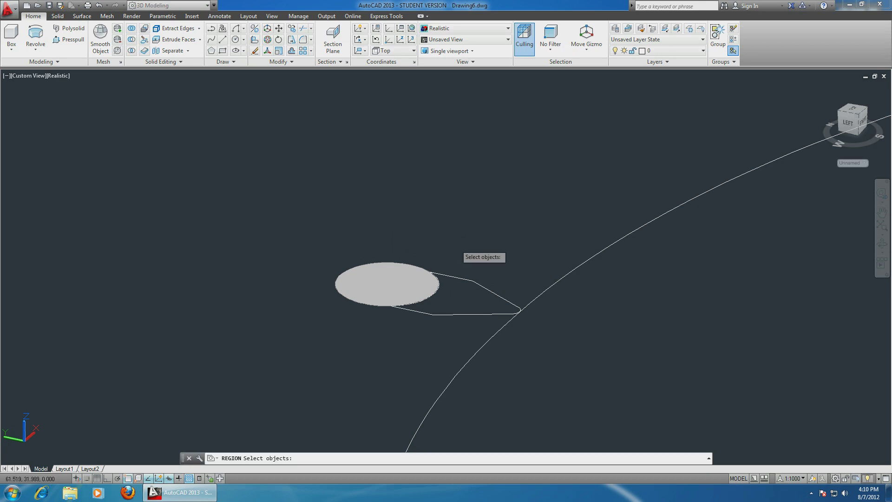
click(452, 276)
click(479, 286)
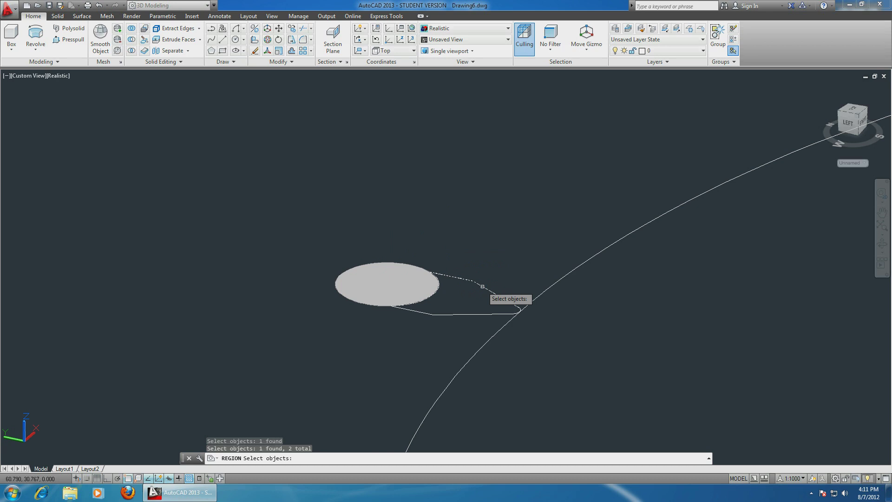
click(476, 314)
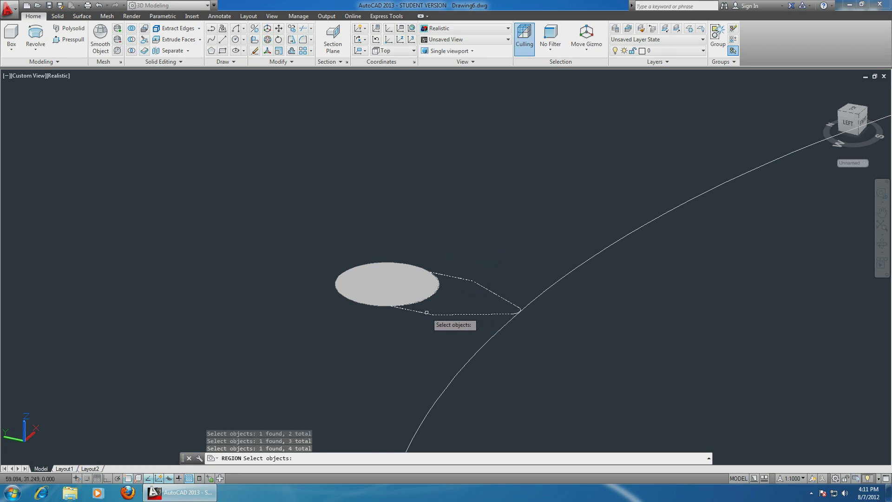
scroll(520, 311, up, 6)
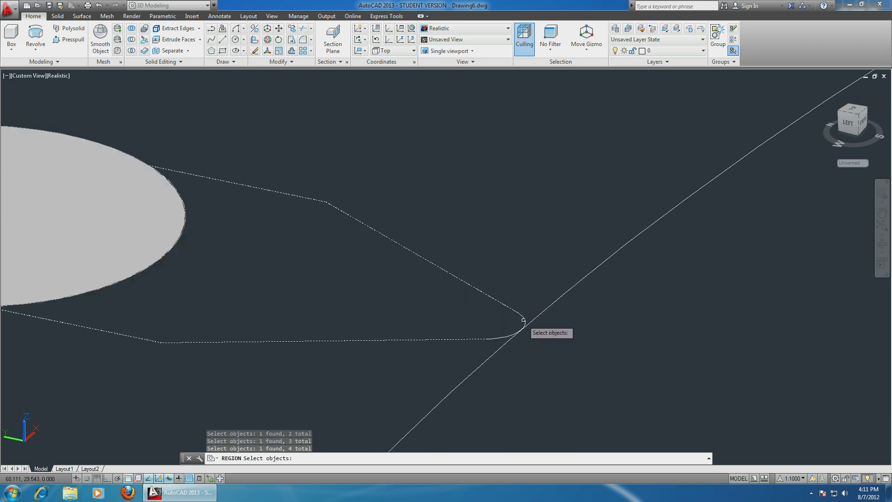
key(Return)
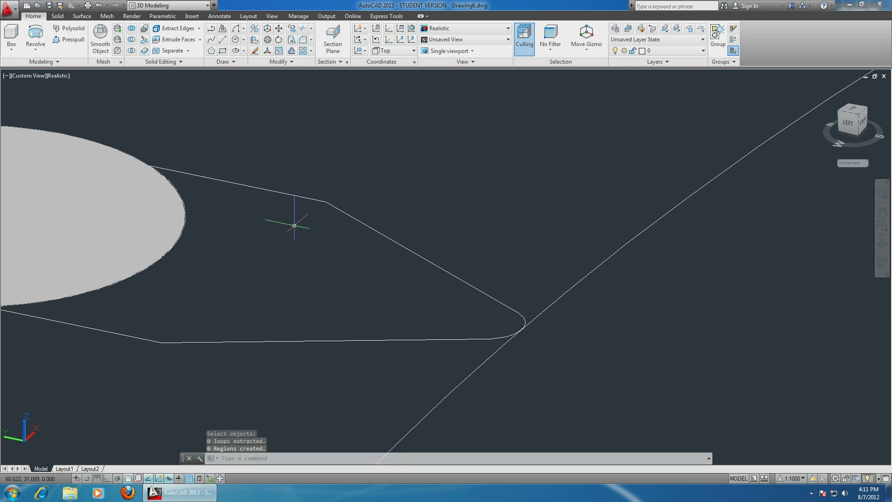
Try to create a region from the profile's four straight edges and rounded tip together with the filled circle
text(region)
key(Return)
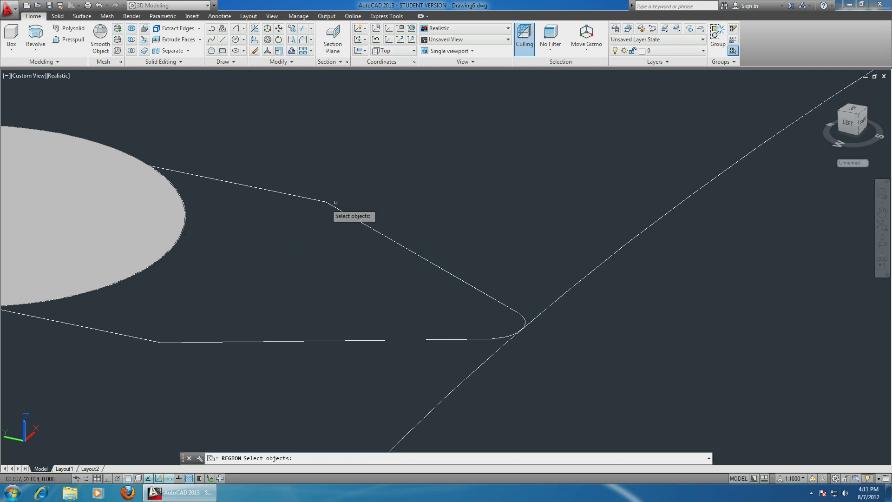
click(302, 196)
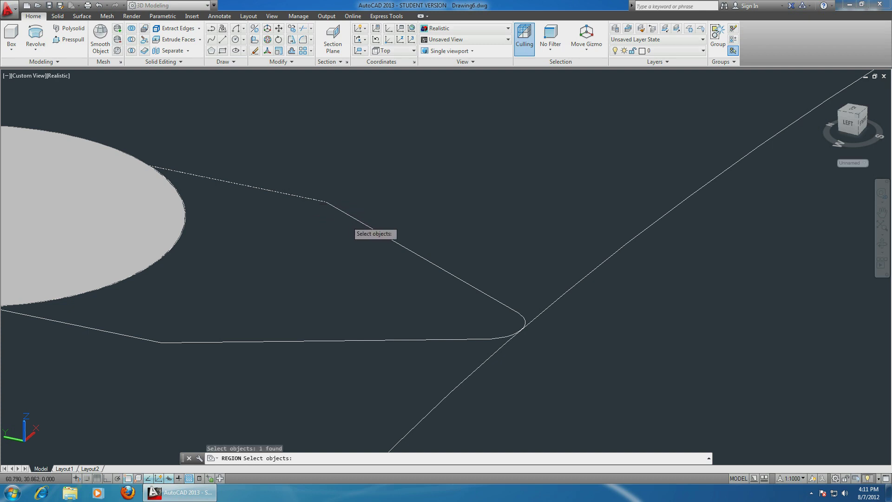
click(355, 221)
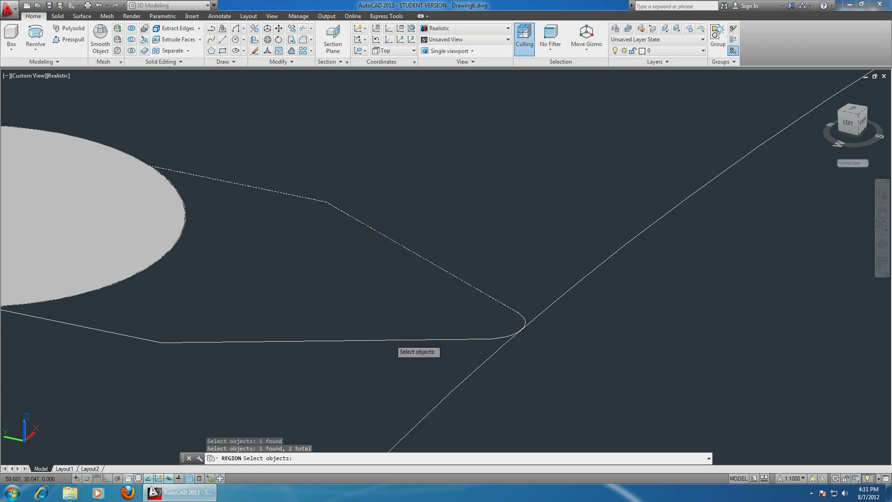
click(389, 339)
click(139, 338)
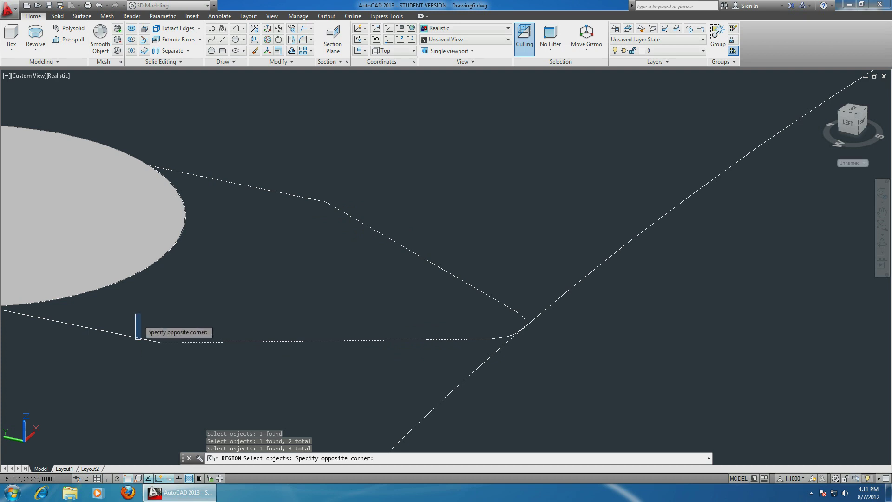
click(134, 329)
click(150, 266)
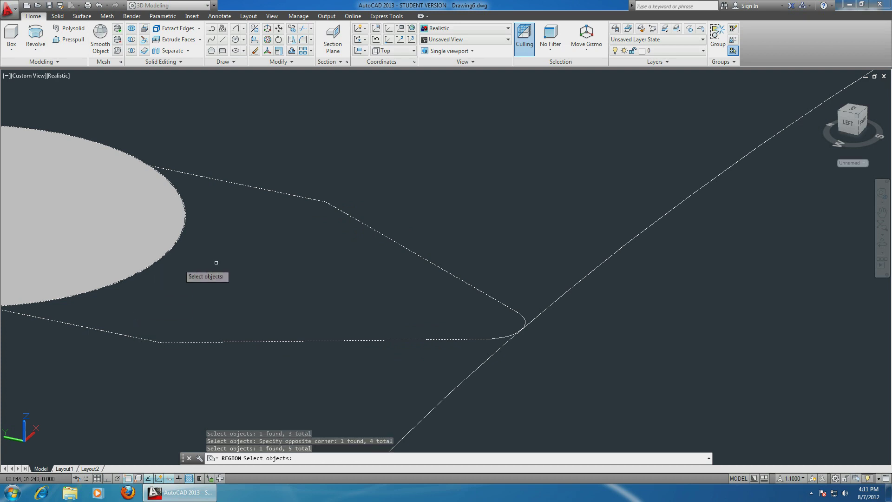
click(525, 320)
key(Return)
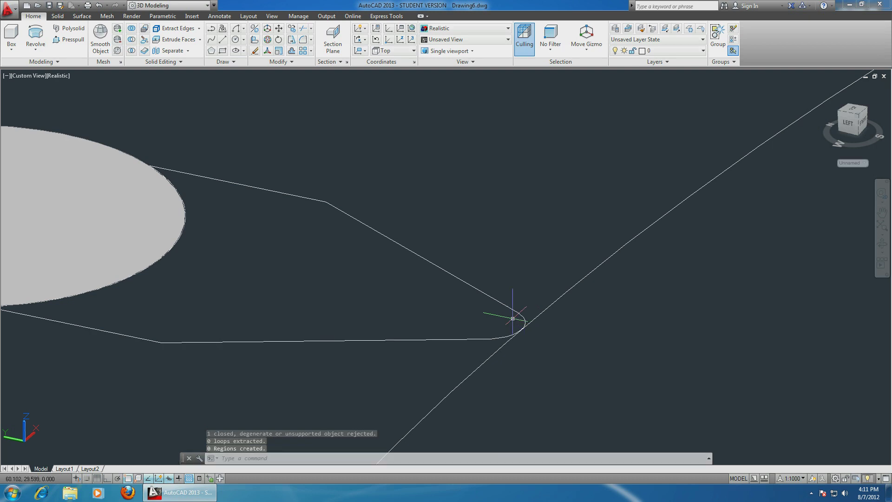
Create a region from the pointed profile's four straight edges, its rounded tip and the arc closing it along the circle
text(region)
key(Return)
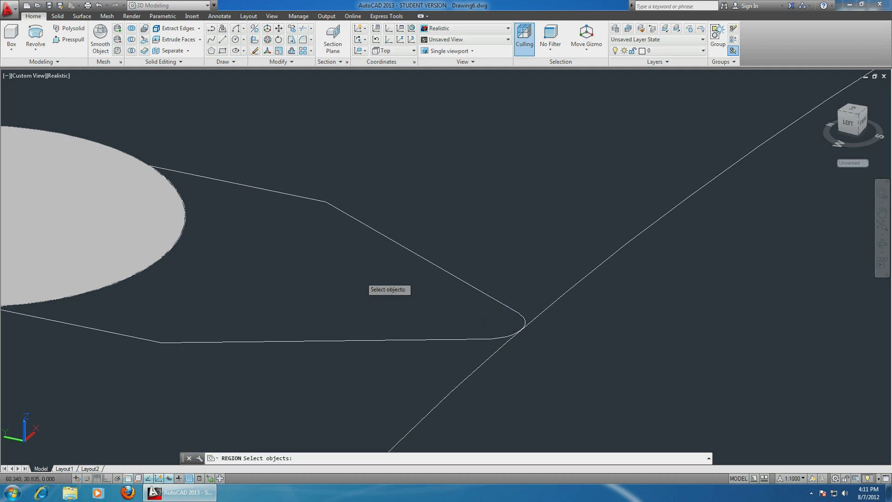
click(205, 177)
click(106, 331)
click(121, 286)
click(186, 343)
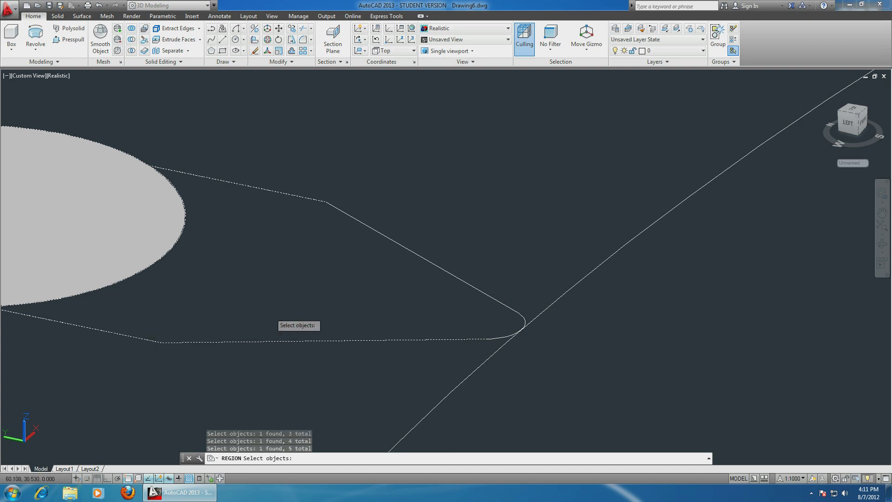
click(418, 252)
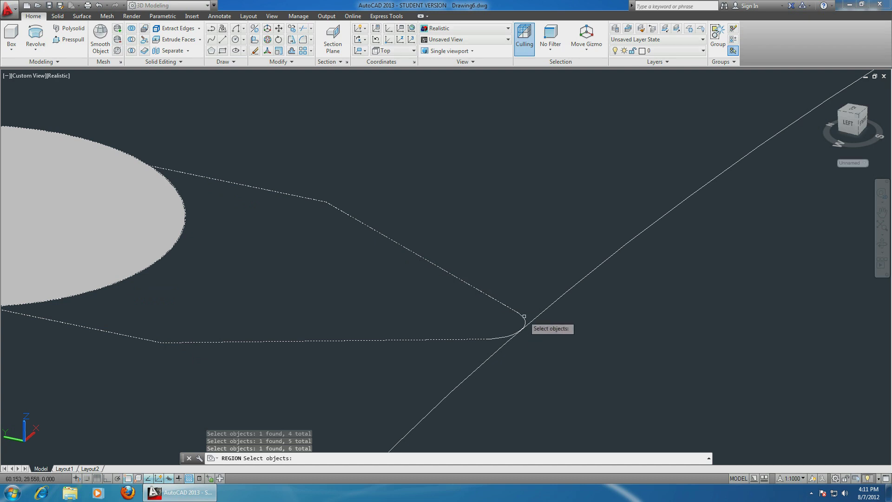
key(Return)
scroll(313, 281, down, 3)
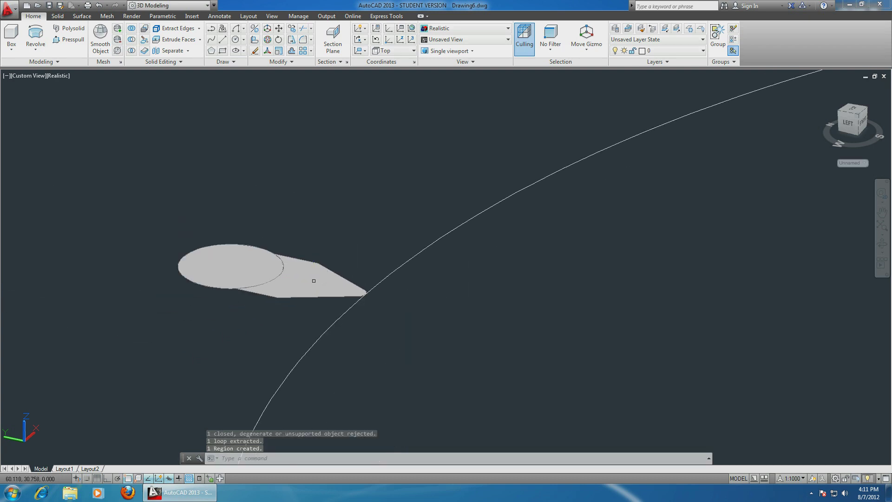
Rotate the circular and pointed regions together 90 degrees about the Y axis with 3D Rotate
scroll(297, 230, down, 8)
scroll(313, 242, up, 7)
middle_drag(253, 167, 338, 209)
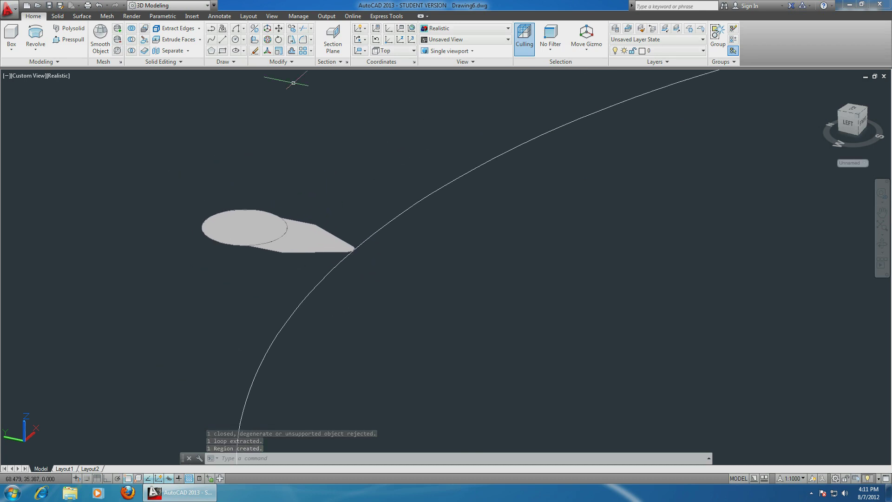
click(268, 41)
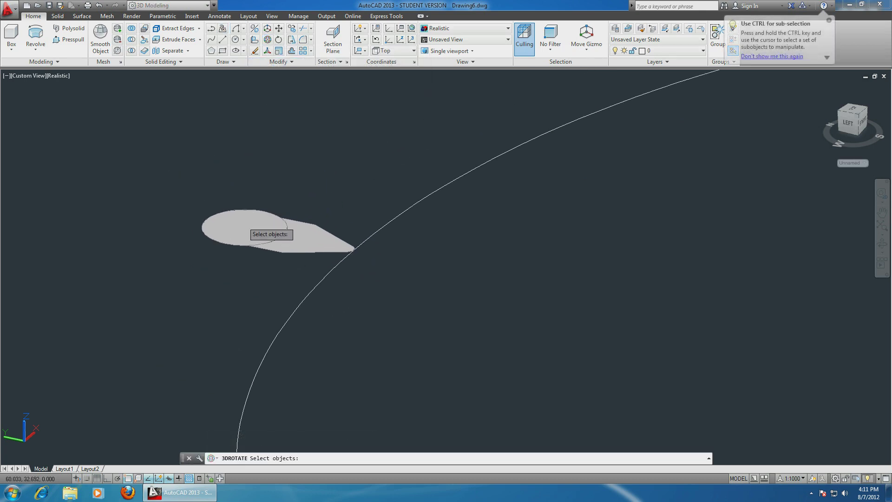
click(242, 230)
click(302, 242)
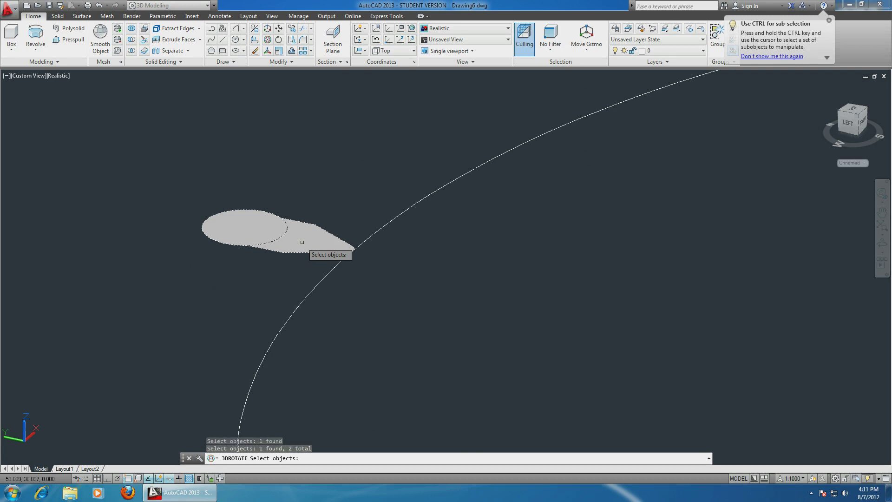
key(Return)
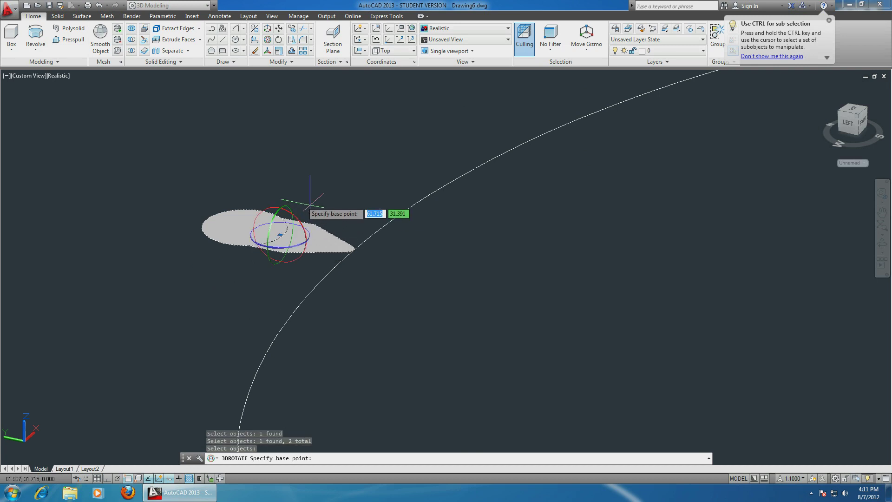
scroll(267, 218, up, 1)
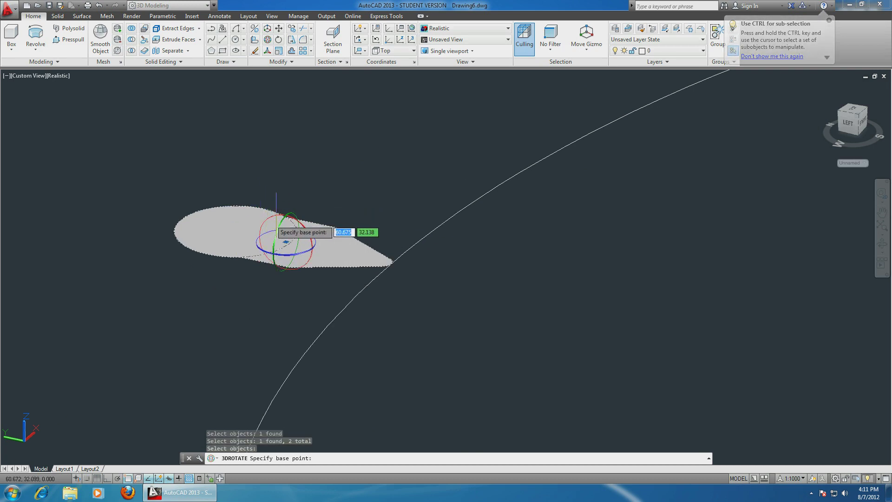
click(282, 228)
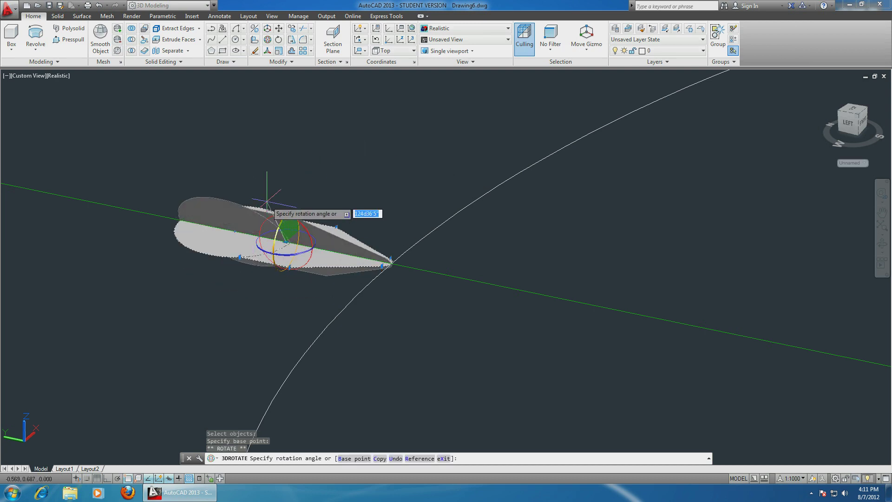
key(Return)
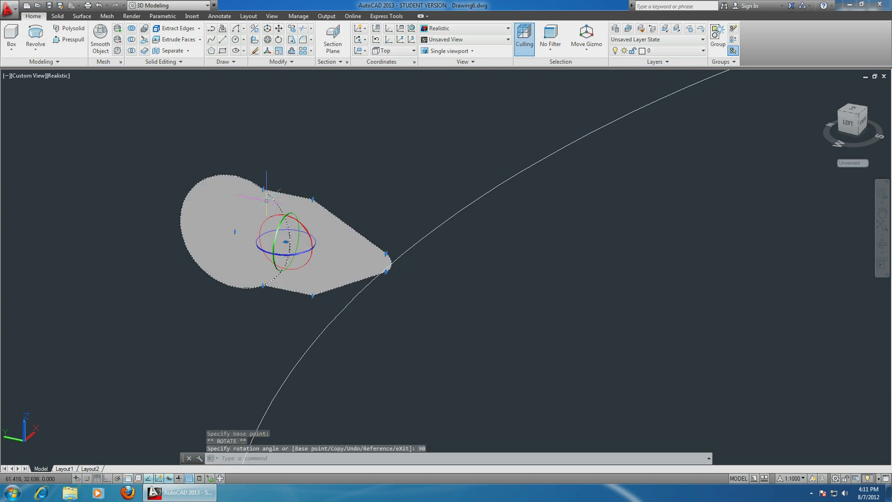
scroll(291, 217, down, 2)
key(Return)
key(Escape)
Sweep the circular and pointed regions along the large circle to form the tire and rim
shift+middle_drag(199, 249, 332, 290)
scroll(548, 278, up, 3)
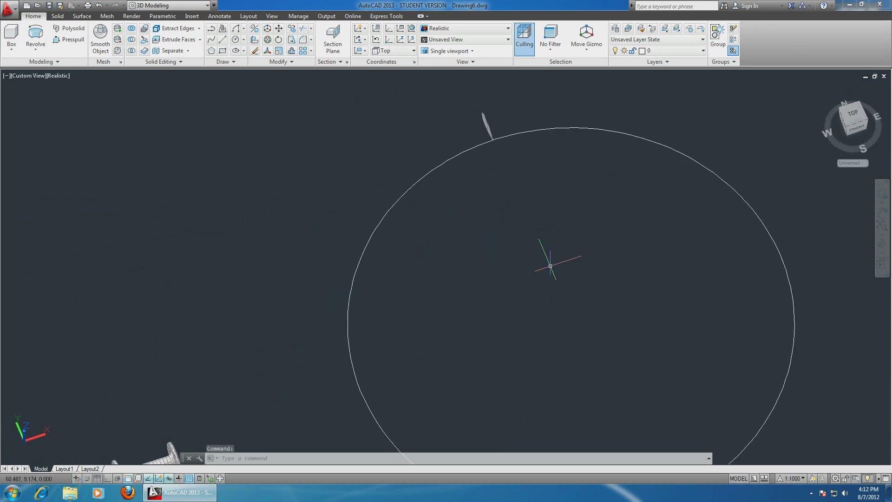
click(35, 48)
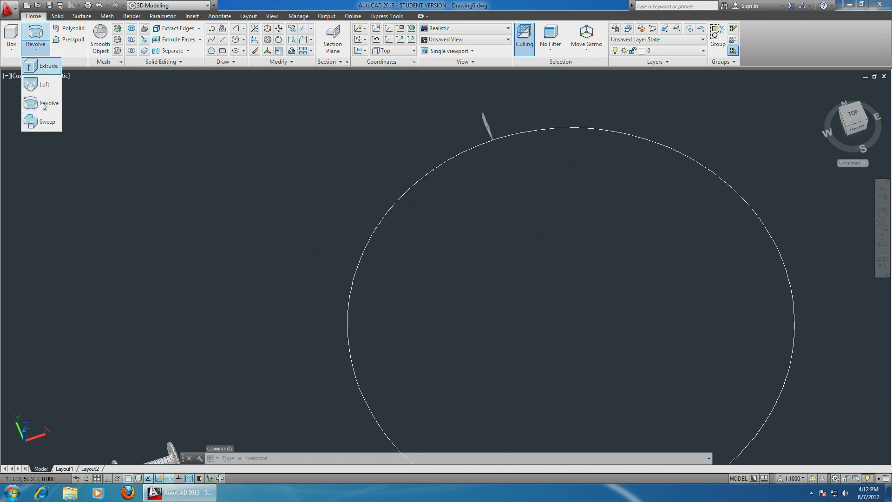
click(45, 123)
shift+middle_drag(201, 179, 255, 180)
scroll(252, 132, up, 3)
scroll(257, 177, up, 2)
click(257, 143)
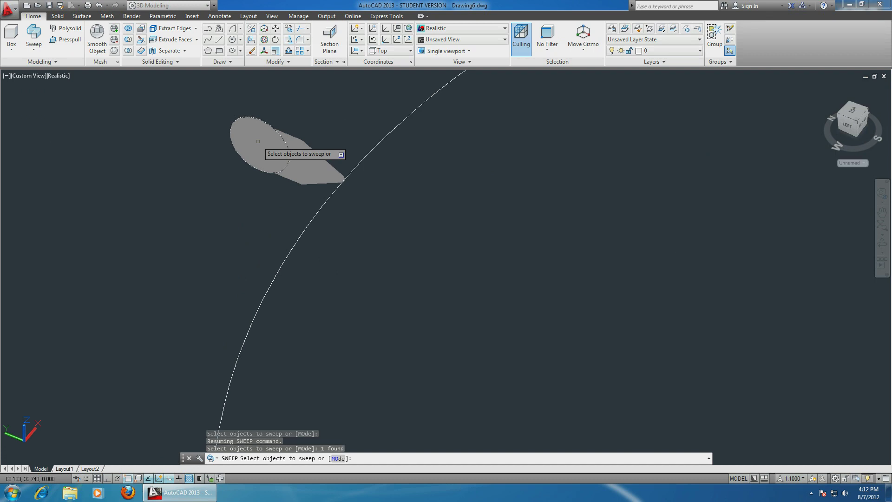
click(306, 164)
key(Return)
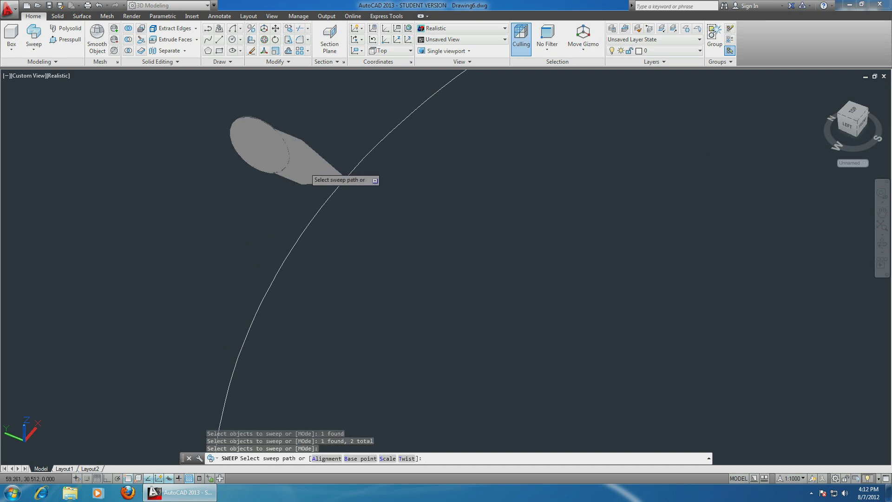
click(309, 223)
Search the material library for rubber and apply the black rubber material to the outer tire ring
scroll(328, 223, down, 5)
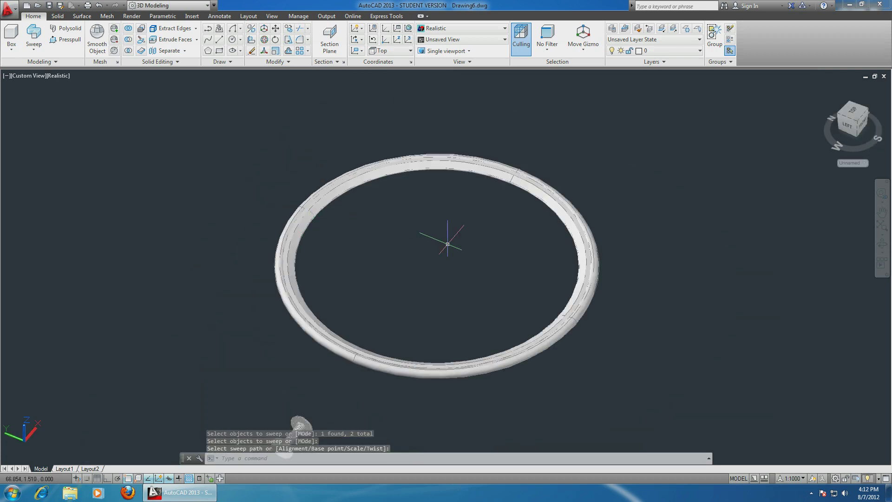
scroll(579, 348, up, 4)
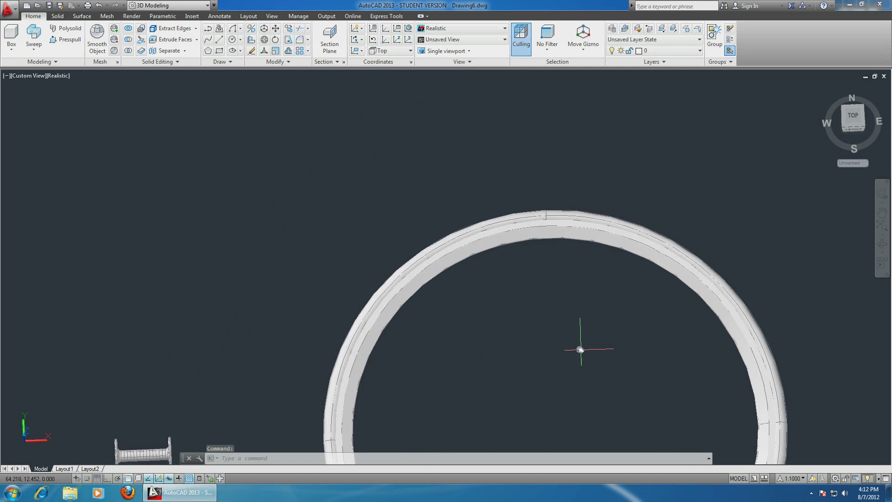
scroll(455, 251, up, 2)
scroll(458, 247, down, 4)
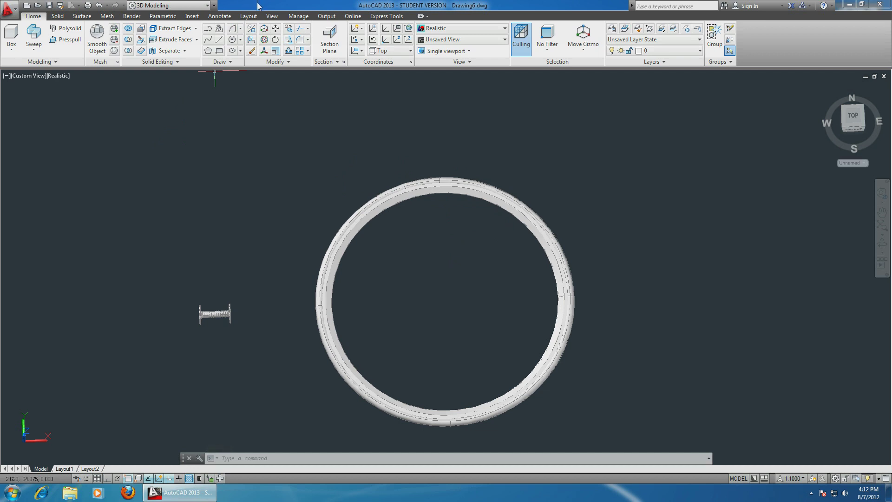
click(132, 16)
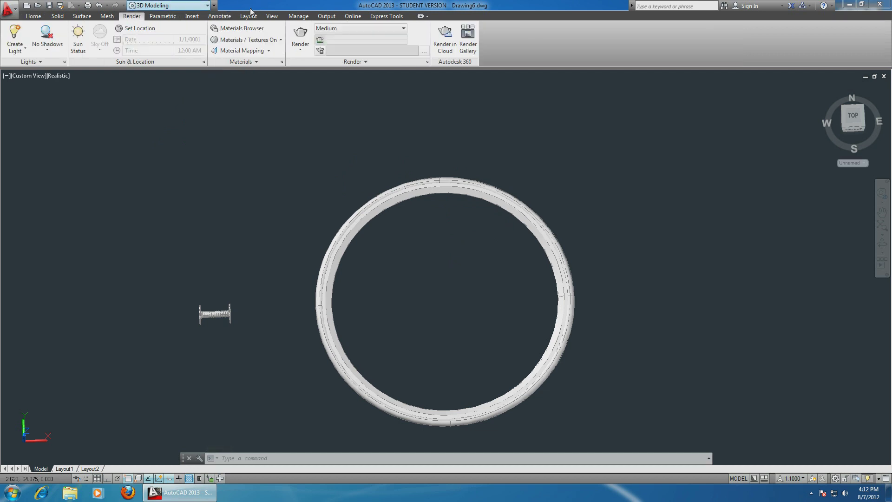
click(239, 29)
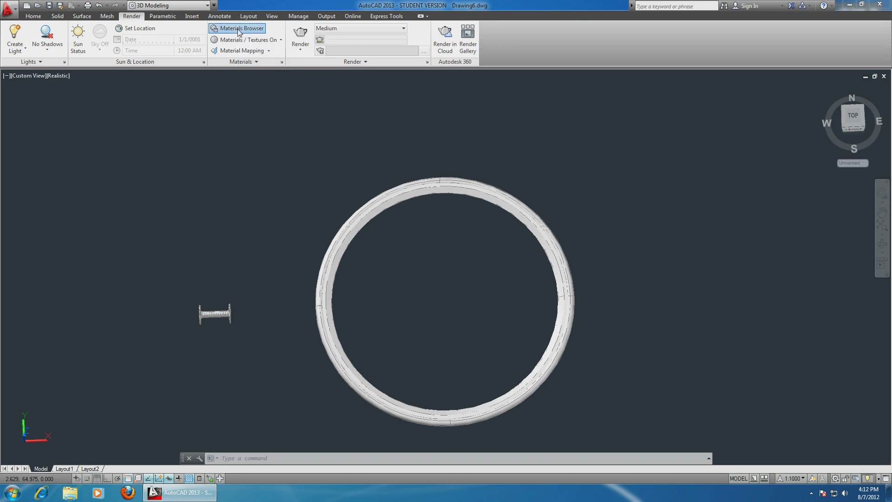
click(712, 108)
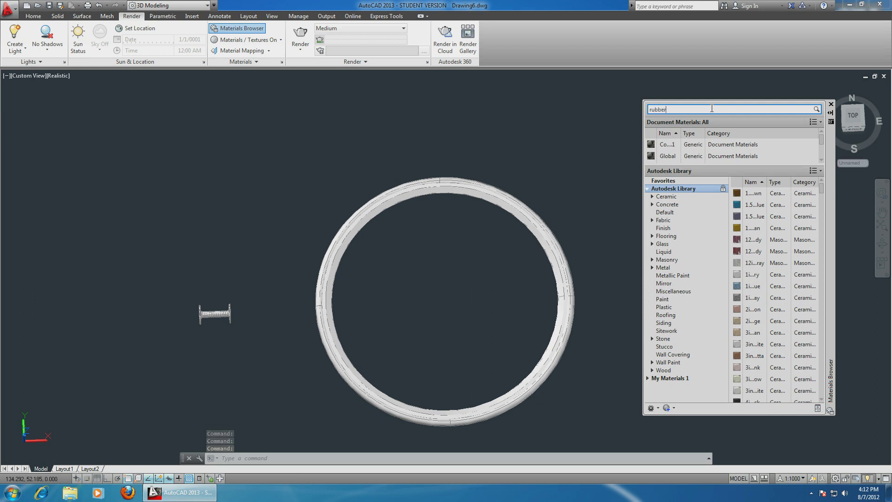
key(Return)
click(766, 209)
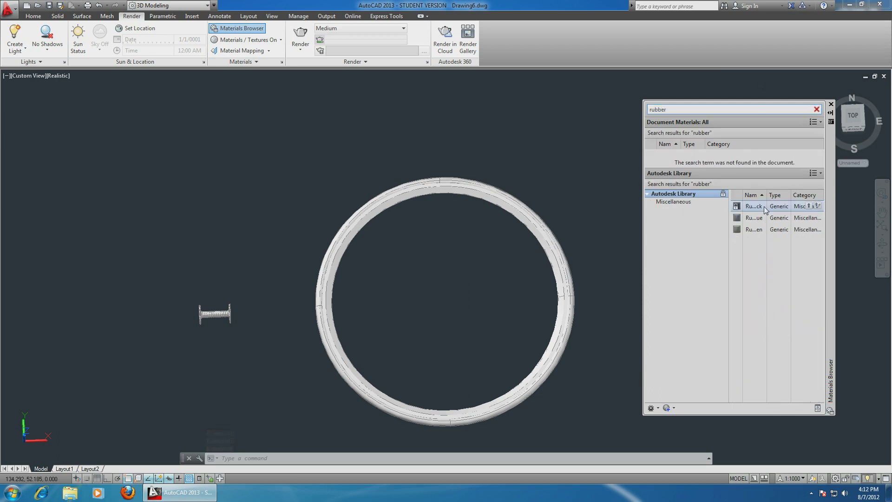
drag(759, 207, 605, 205)
drag(533, 208, 532, 210)
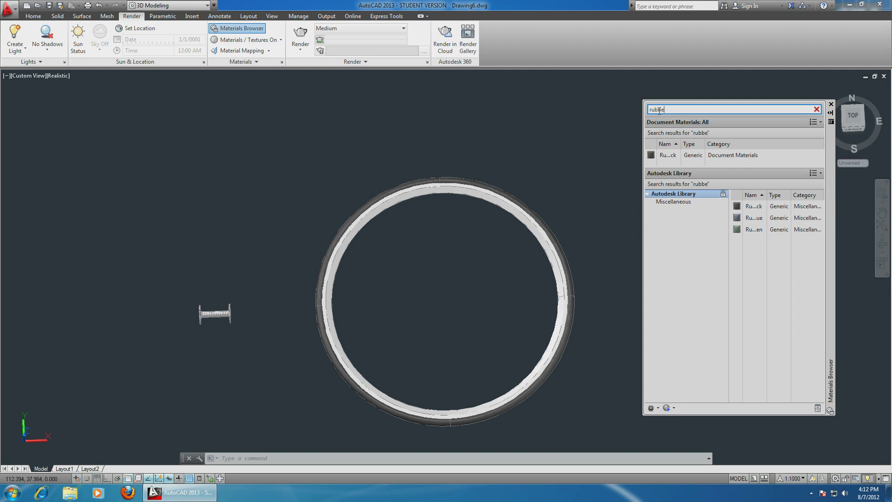
Search the material library for metal and apply the generic-type aluminum material to the inner rim
key(ctrl+a)
key(BackSpace)
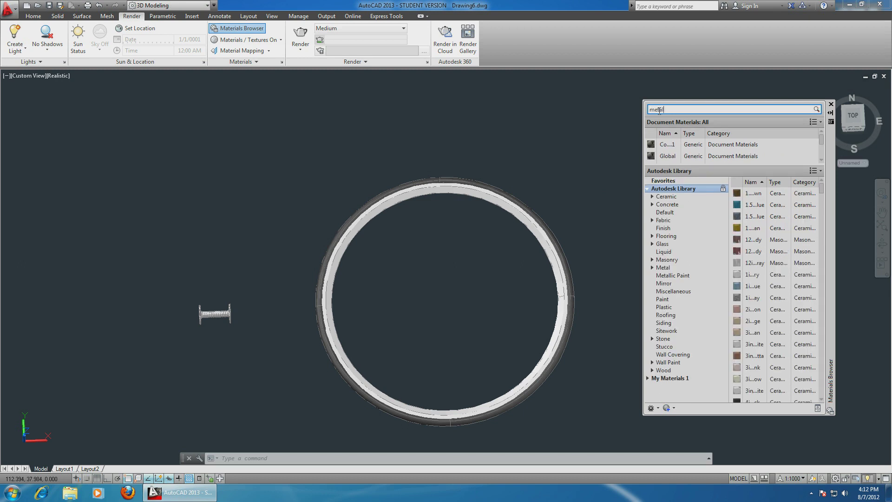
key(Return)
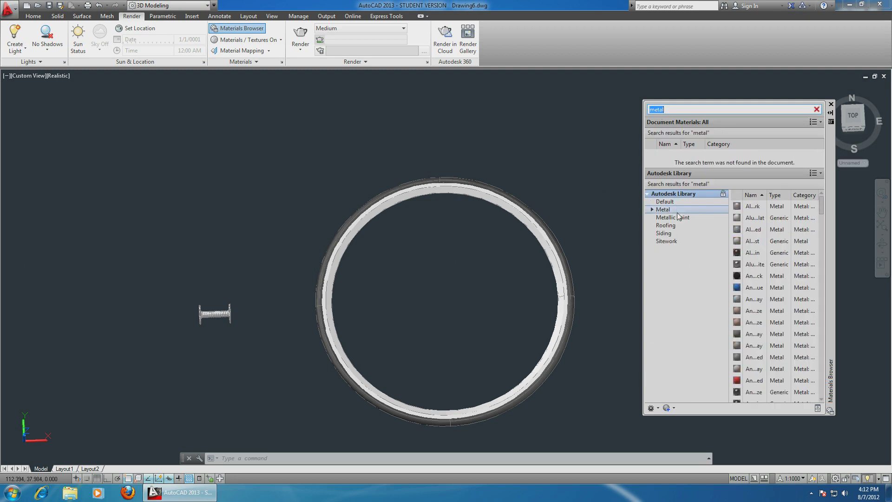
mouse_move(759, 220)
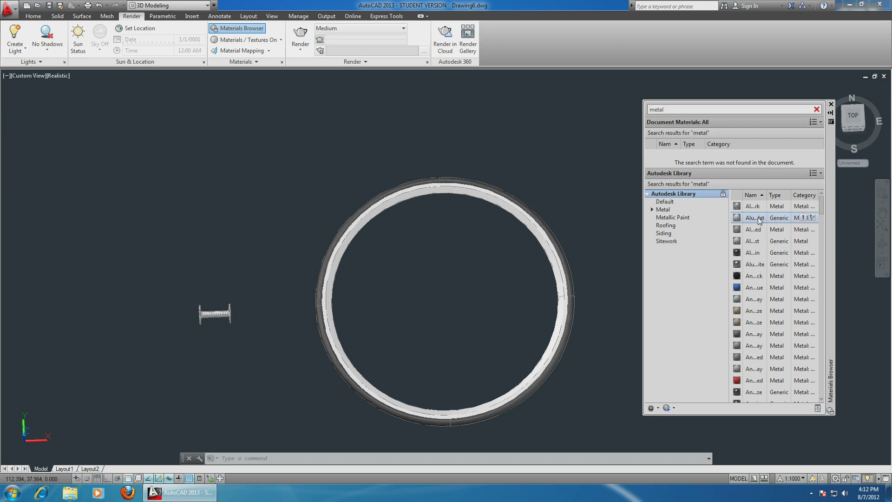
drag(529, 227, 529, 229)
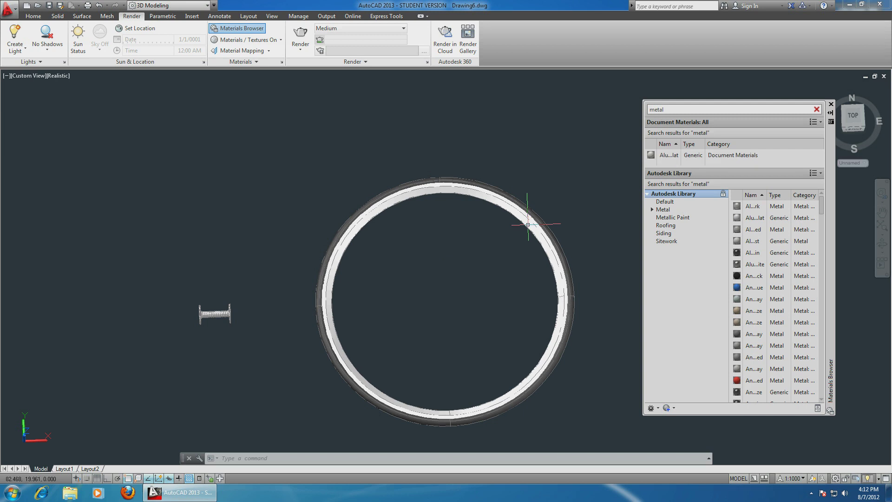
Apply the third material of the Aluminum metal category to the inner rim and close the materials browser
click(652, 210)
click(672, 218)
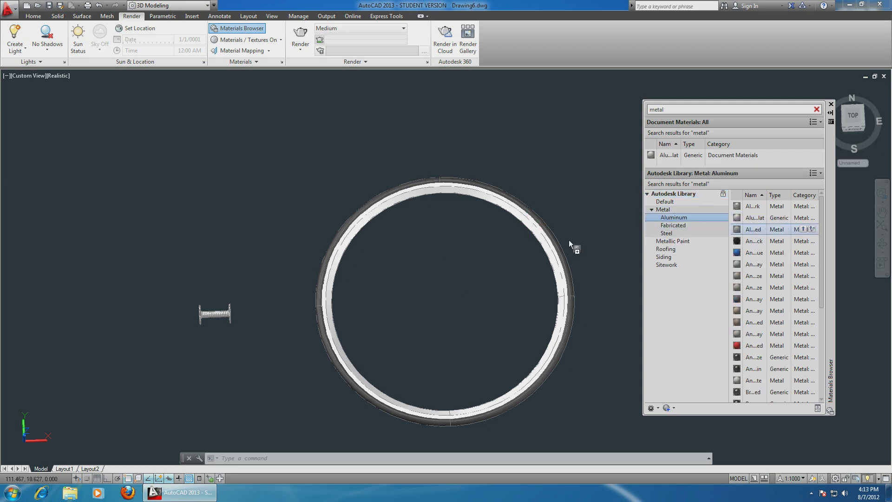
drag(541, 239, 541, 237)
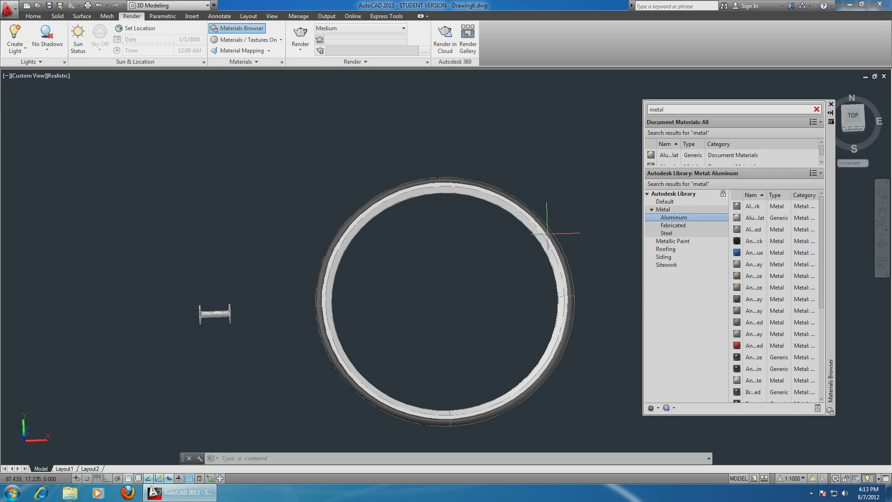
click(831, 104)
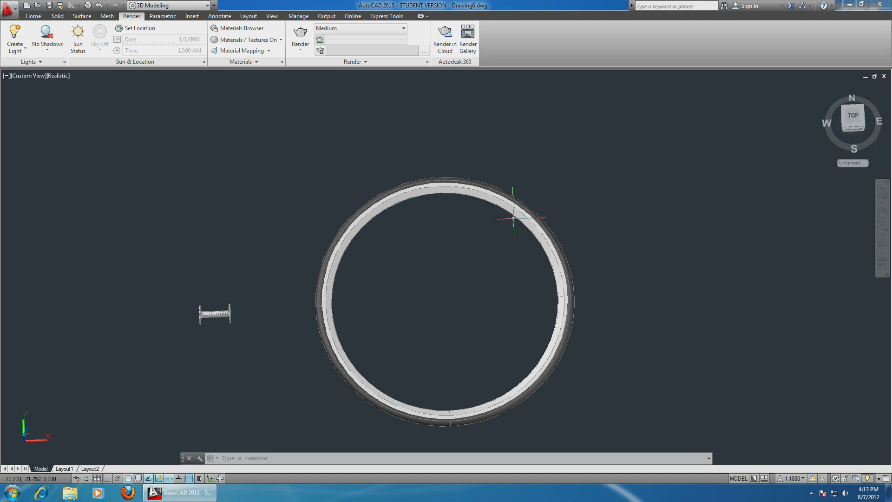
scroll(561, 253, down, 2)
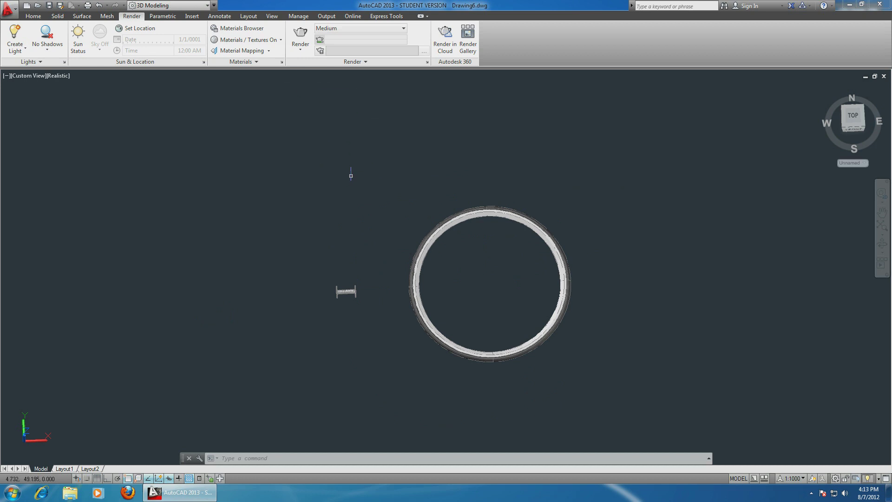
click(853, 117)
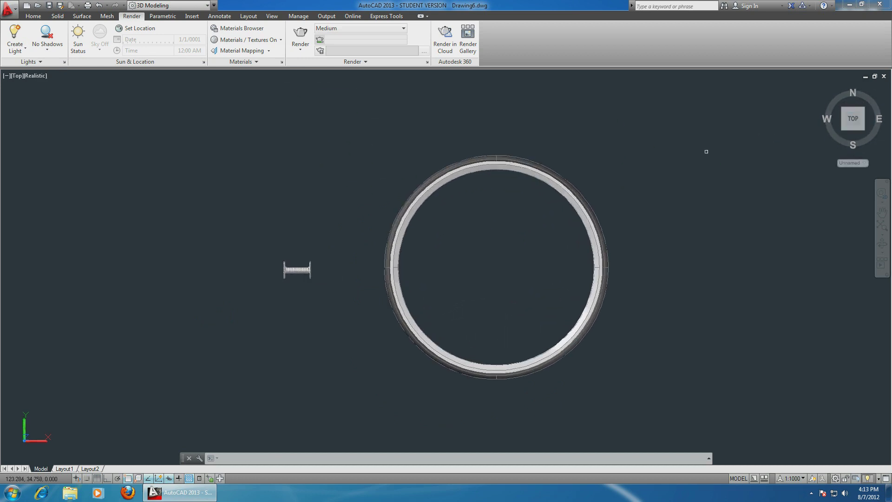
click(34, 16)
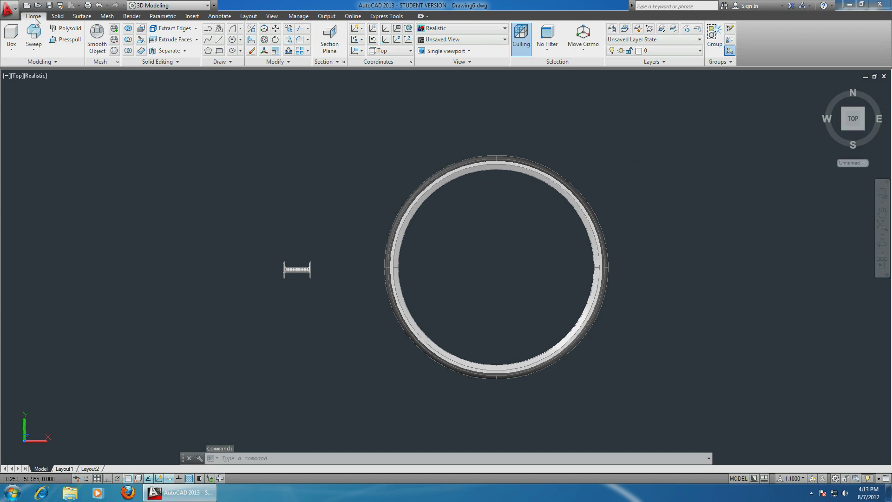
click(264, 41)
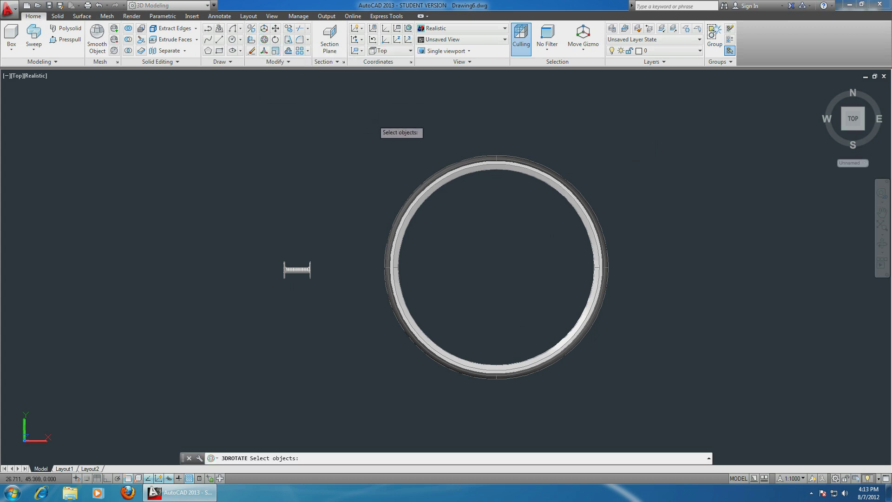
click(365, 108)
click(694, 402)
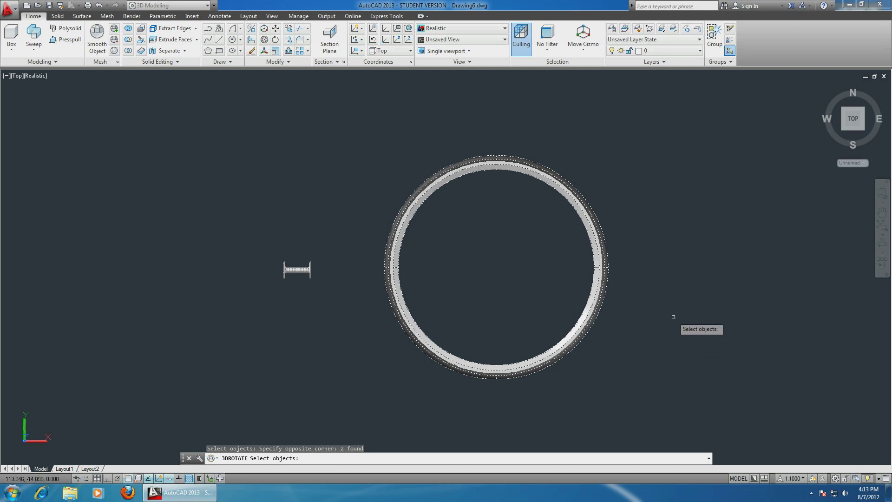
key(Return)
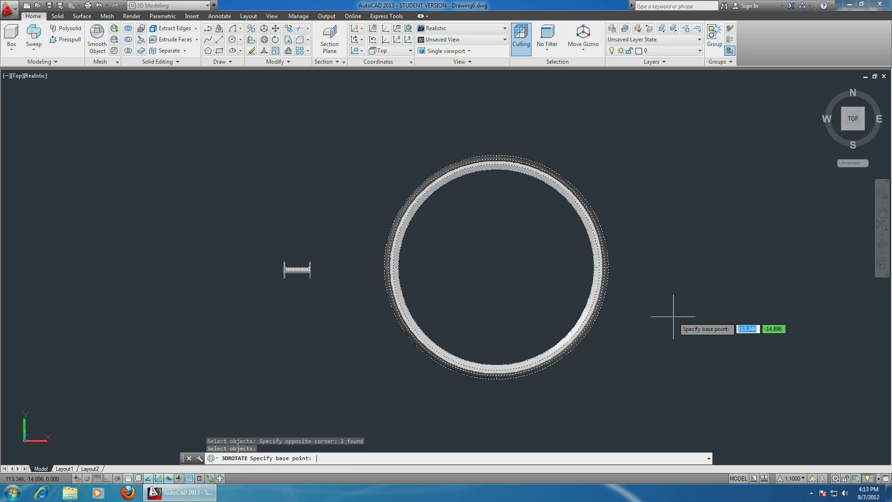
click(496, 267)
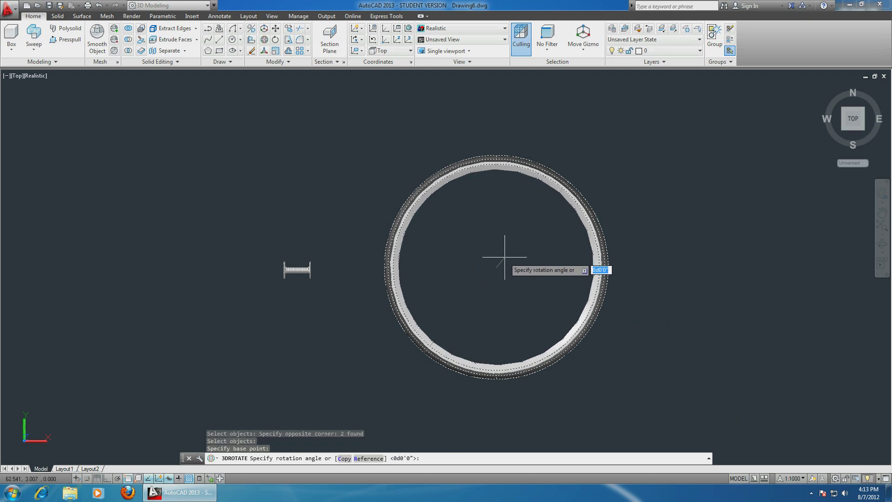
key(Escape)
Rotate the tire and rim together by 90 degrees about the Y axis through their centre, using 3D Rotate
shift+middle_drag(386, 369, 383, 266)
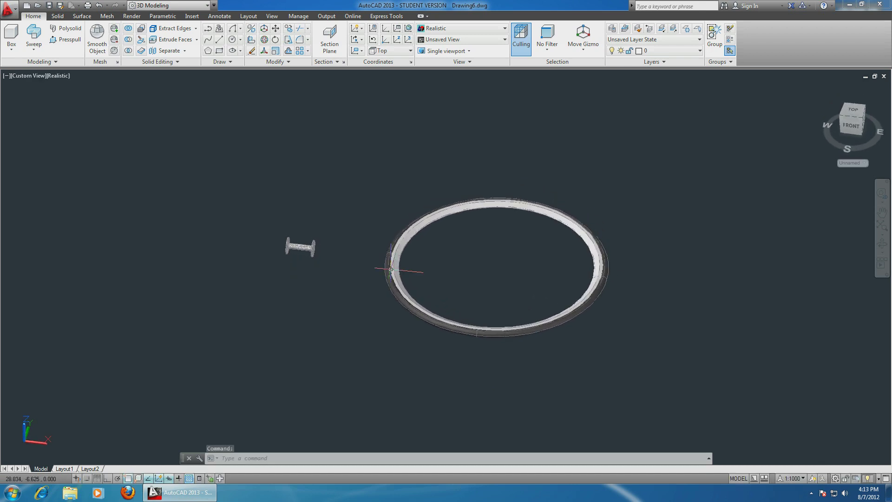
click(264, 40)
click(356, 140)
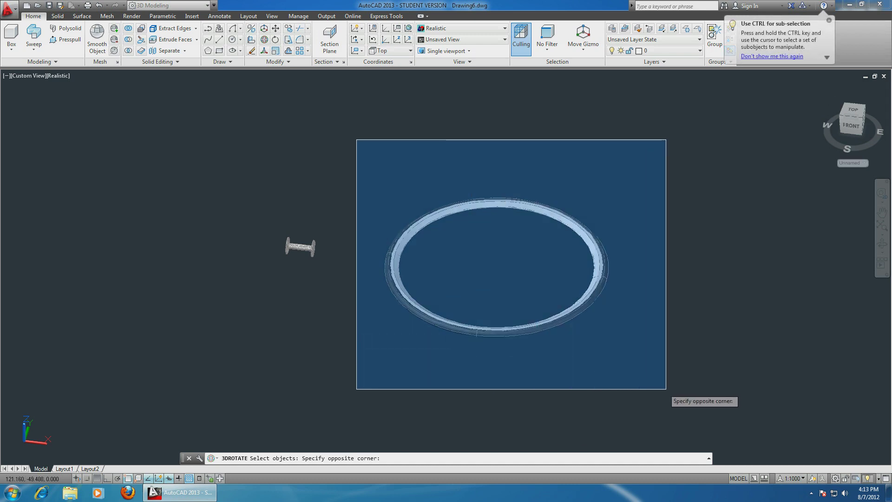
click(667, 389)
key(Return)
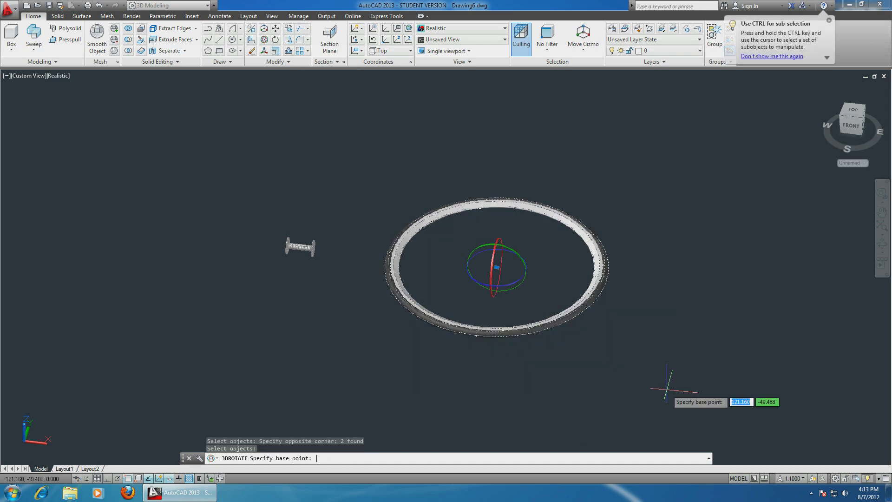
click(497, 267)
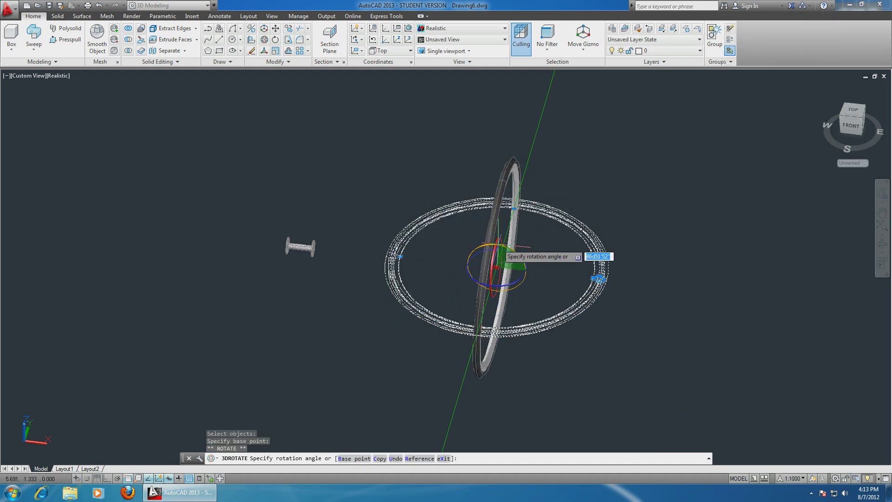
text(90)
key(Return)
shift+middle_drag(667, 149, 678, 317)
key(Escape)
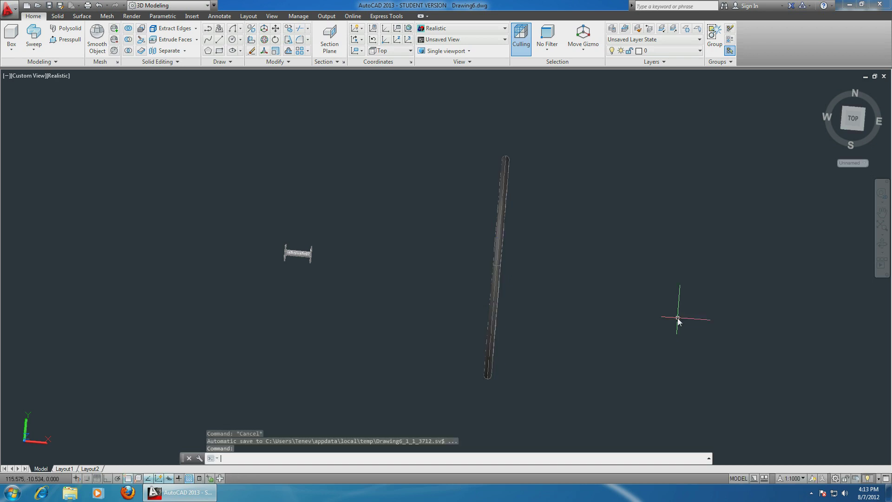
Move the tire and rim from their centre point onto the centre of the spool hub
shift+middle_drag(637, 292, 641, 358)
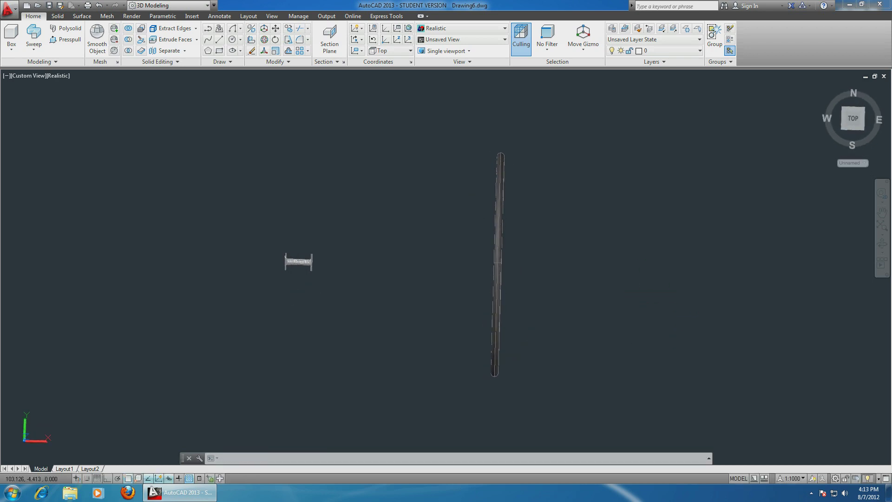
click(848, 124)
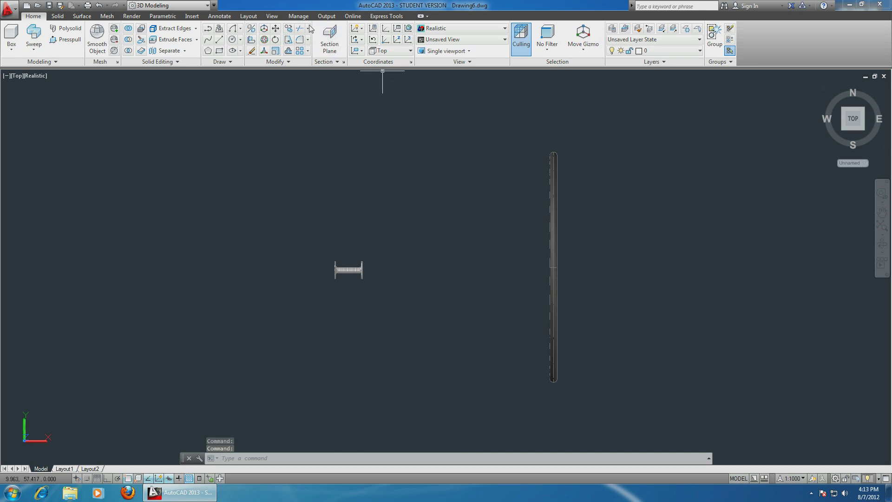
click(275, 31)
shift+middle_drag(494, 299, 534, 275)
click(549, 265)
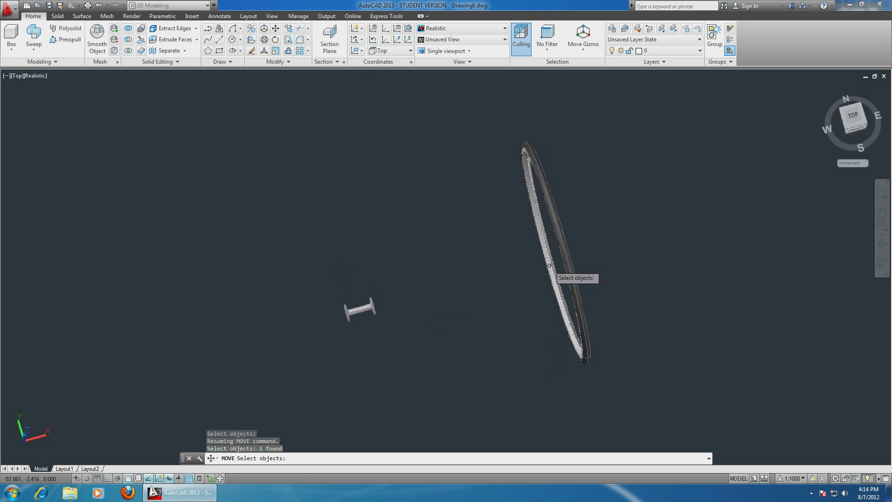
click(569, 265)
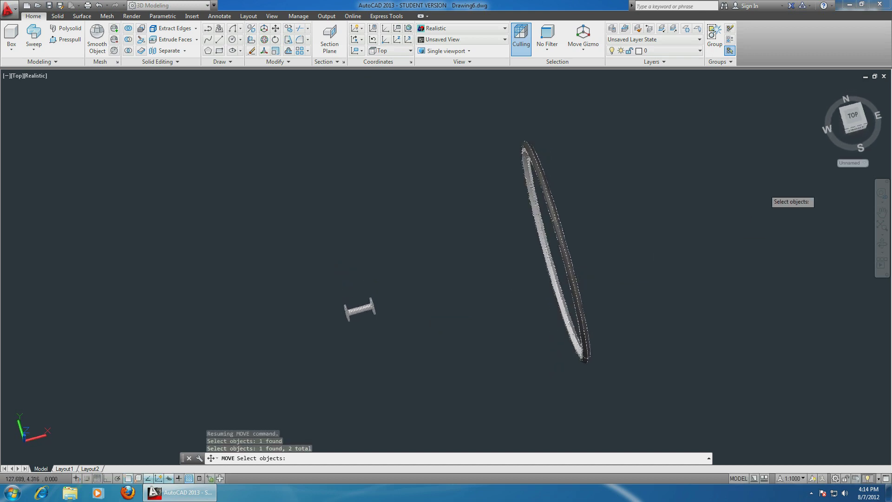
click(854, 117)
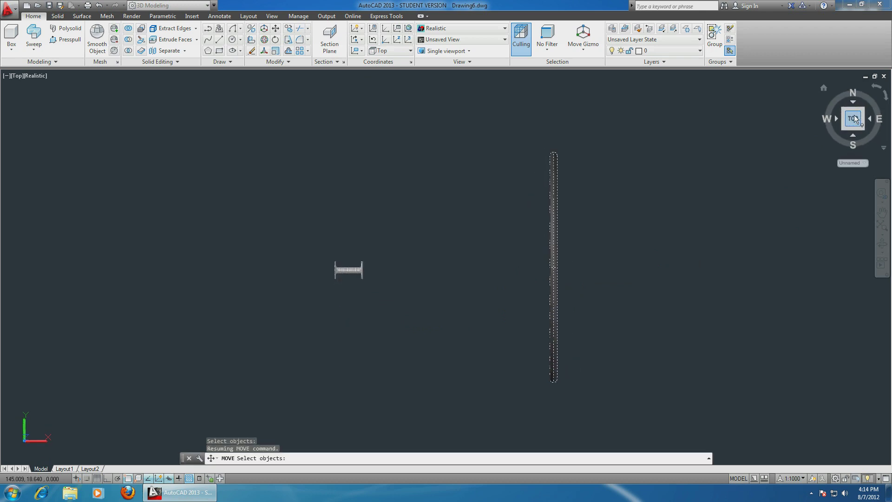
key(Return)
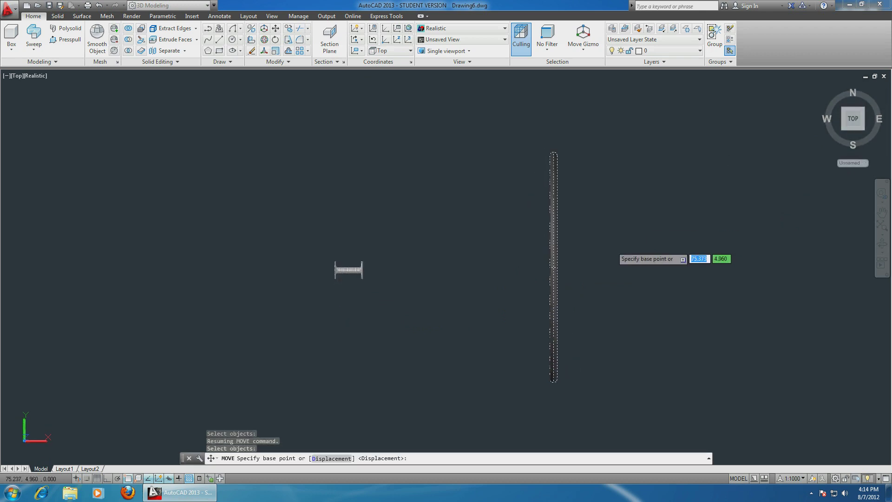
scroll(556, 267, up, 5)
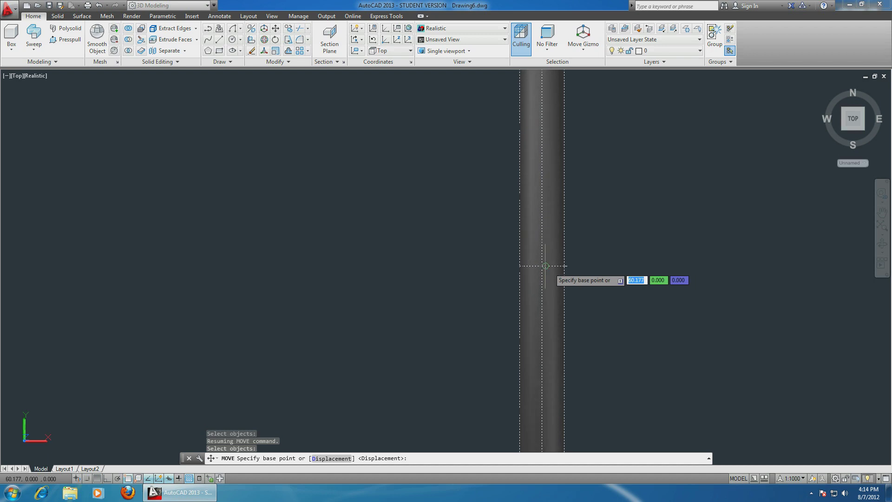
click(542, 266)
scroll(501, 266, down, 5)
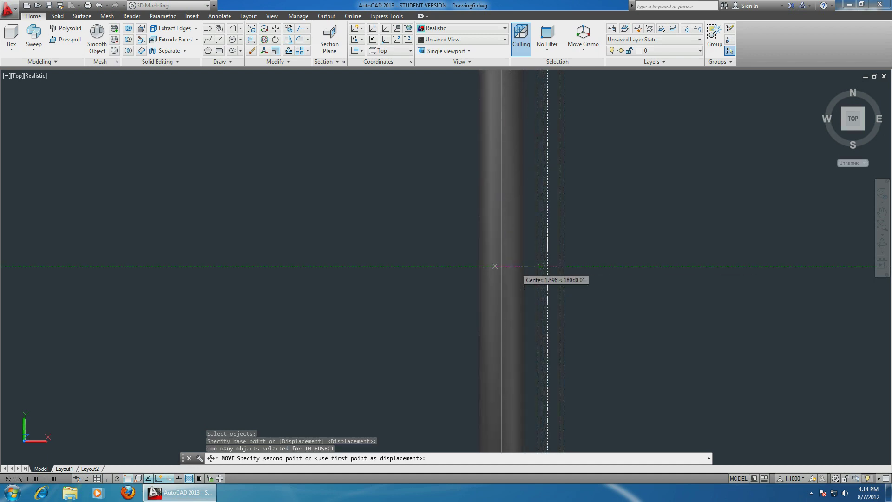
scroll(278, 270, up, 8)
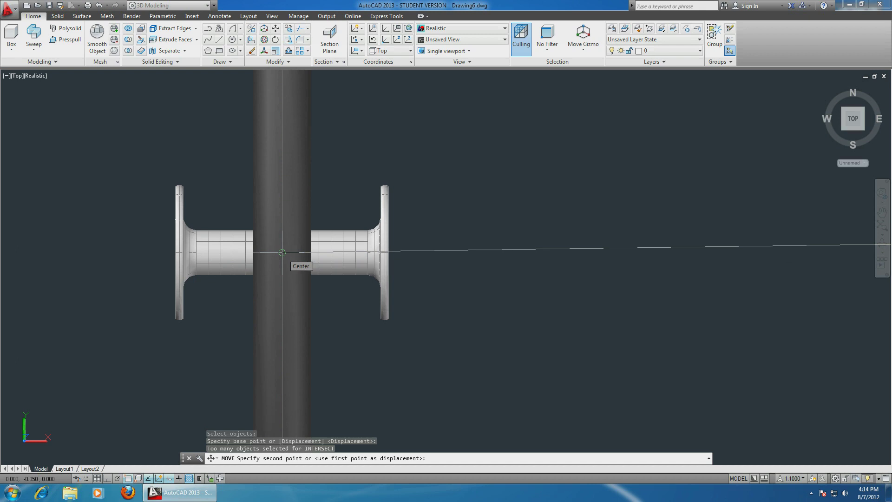
scroll(282, 253, down, 4)
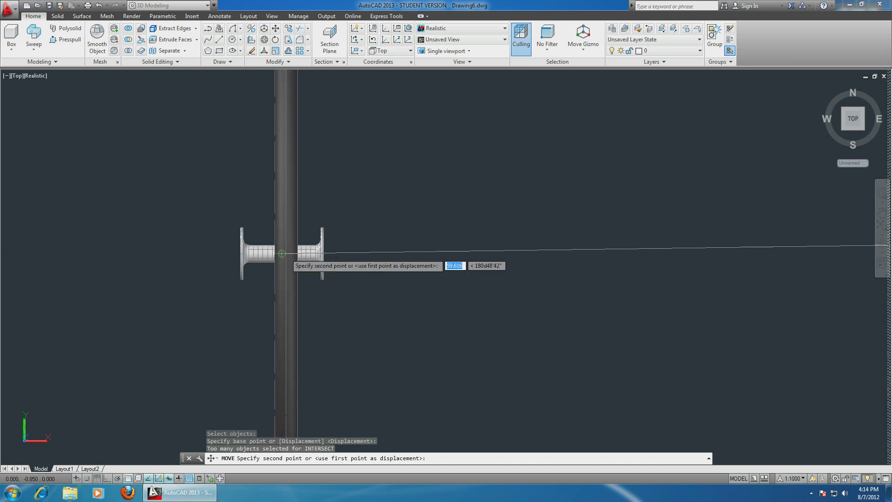
click(282, 254)
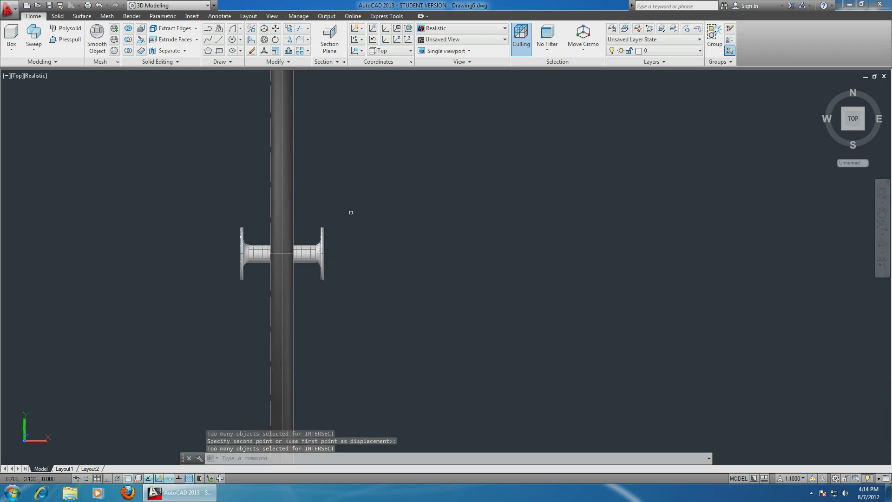
Draw a horizontal line 7.8 units long at 0 degrees in the empty space to the right of the wheel
scroll(353, 209, down, 3)
middle_drag(390, 203, 488, 195)
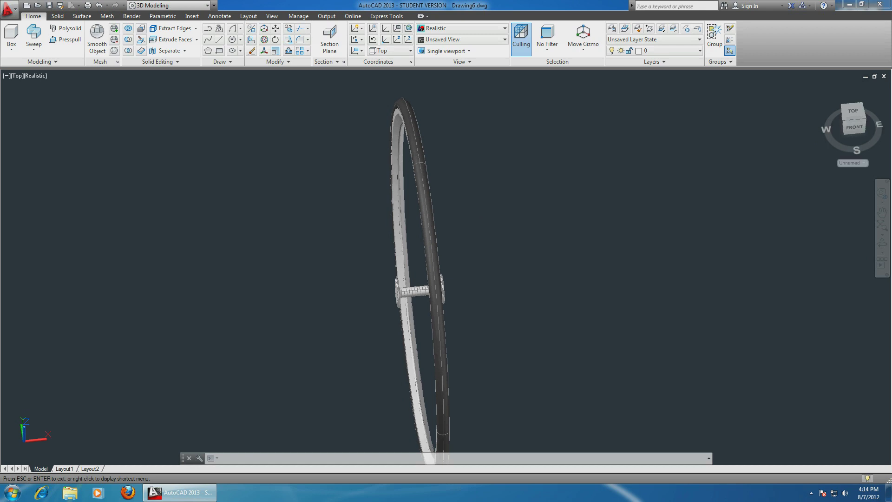
click(854, 113)
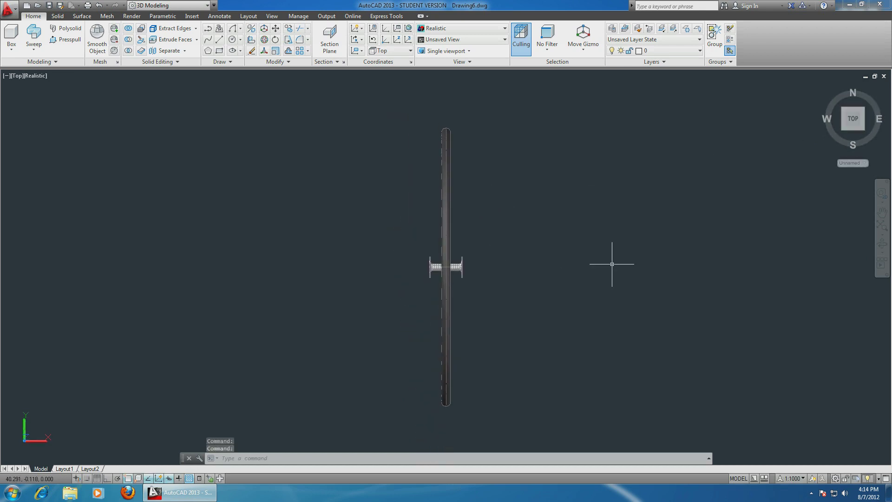
middle_drag(611, 264, 545, 285)
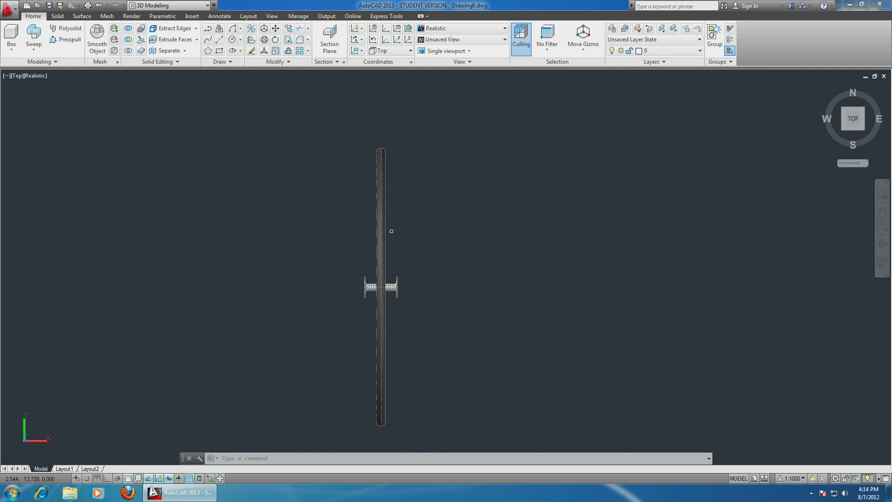
click(218, 40)
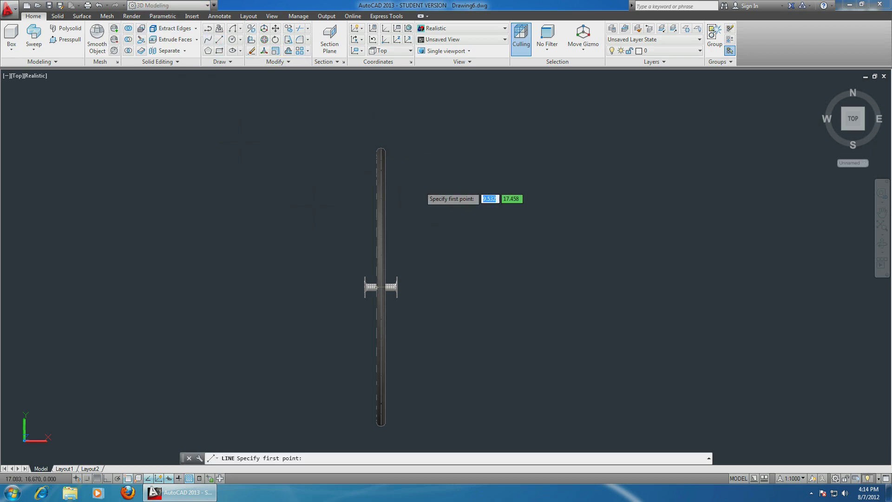
click(483, 286)
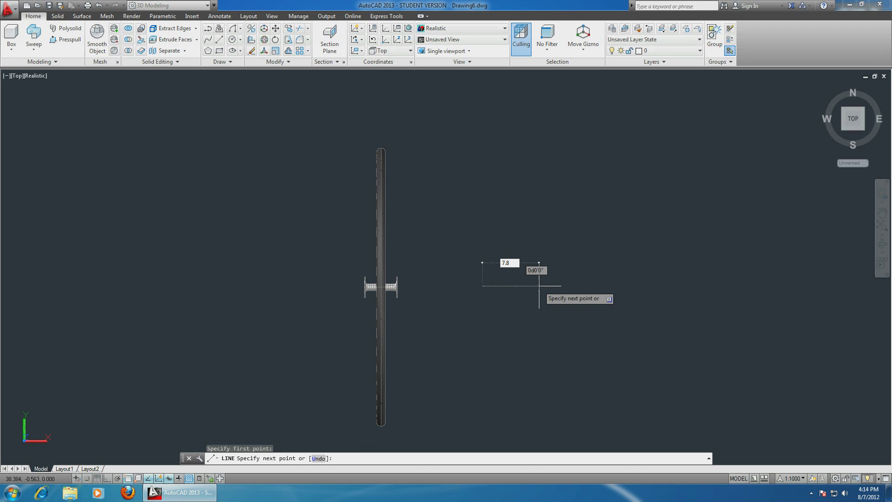
key(Tab)
key(Return)
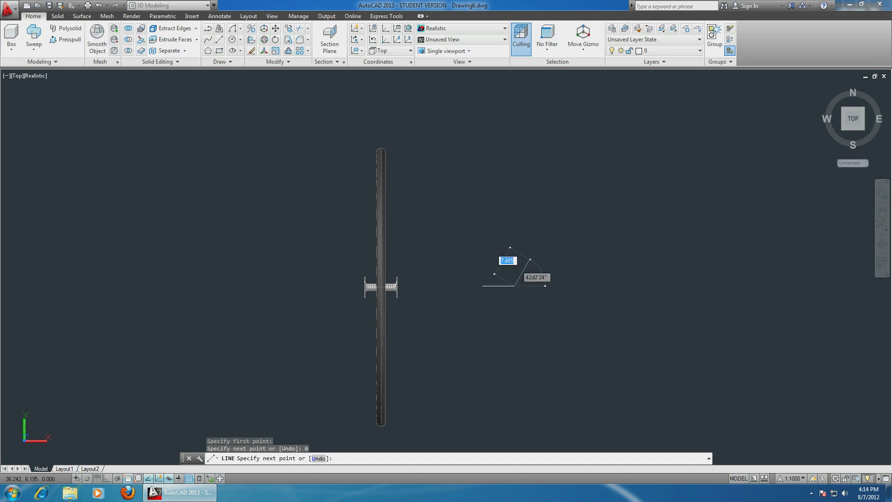
key(Escape)
Draw a 27.5-unit vertical line up from the horizontal line's midpoint, then a slanted line from its top to the horizontal line's right end
scroll(522, 255, up, 3)
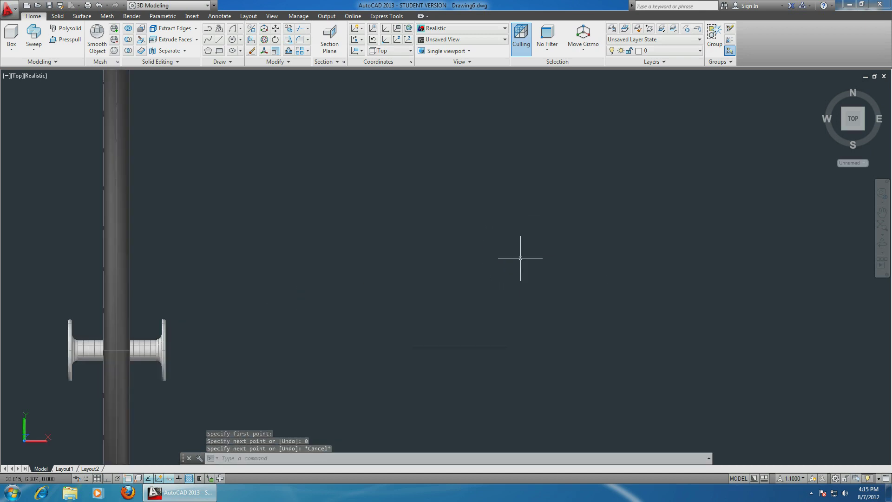
click(220, 41)
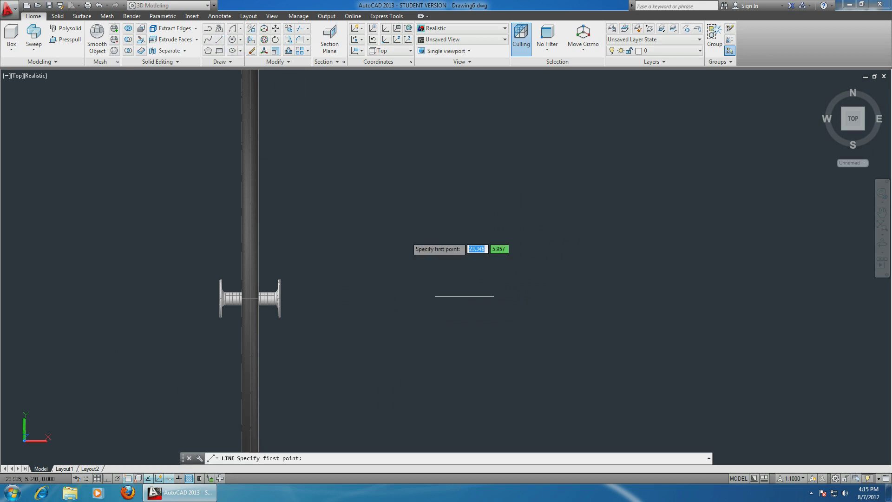
click(463, 296)
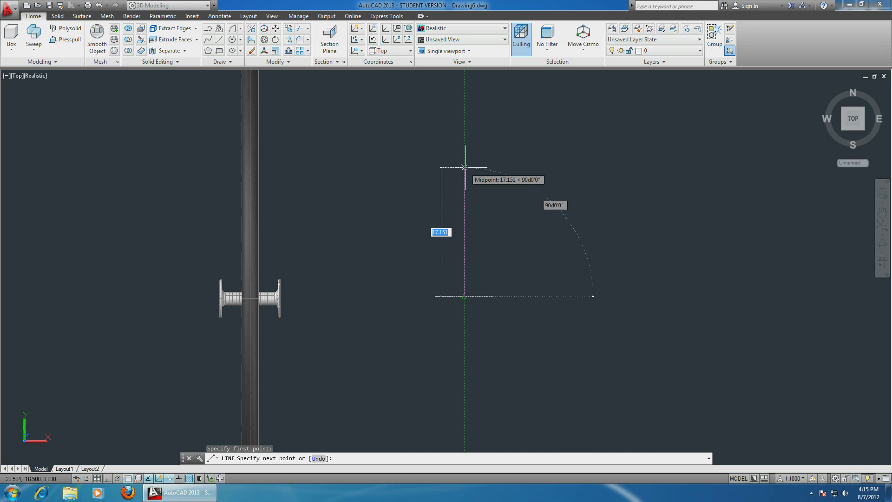
text(27)
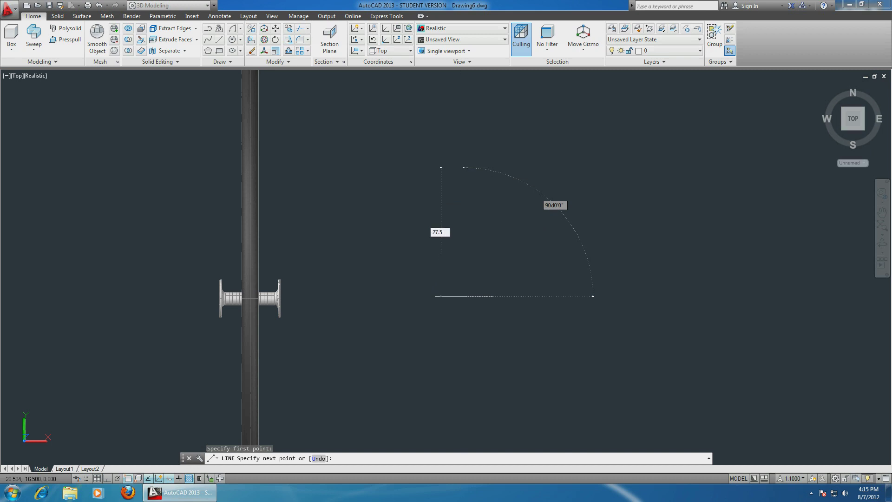
text(.5)
key(Return)
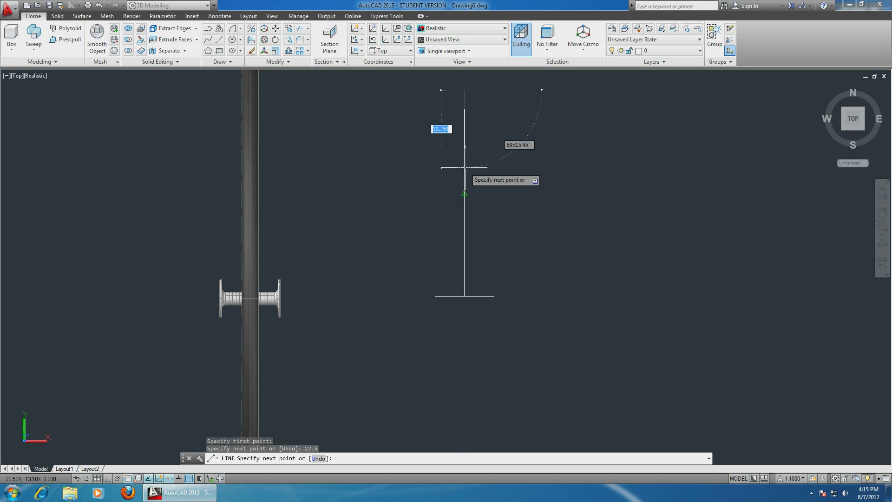
click(494, 295)
key(Return)
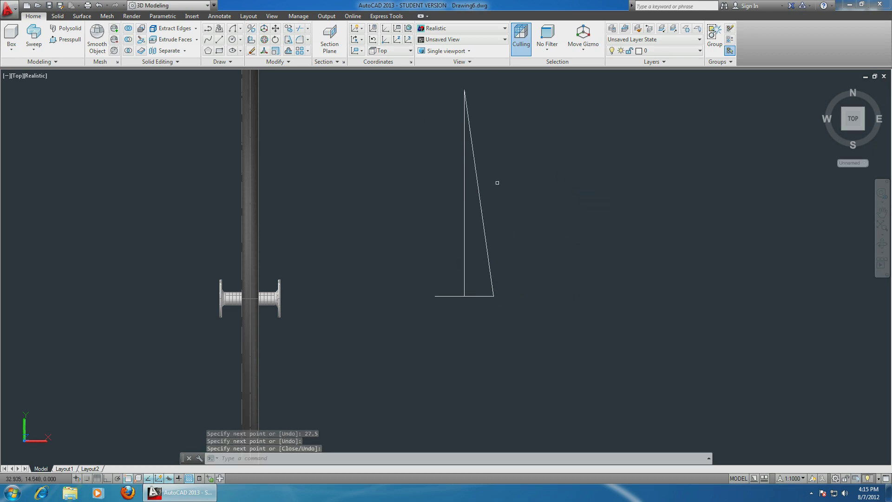
Draw a slanted line from the apex to the horizontal line's left end, then erase the vertical and horizontal construction lines
key(Return)
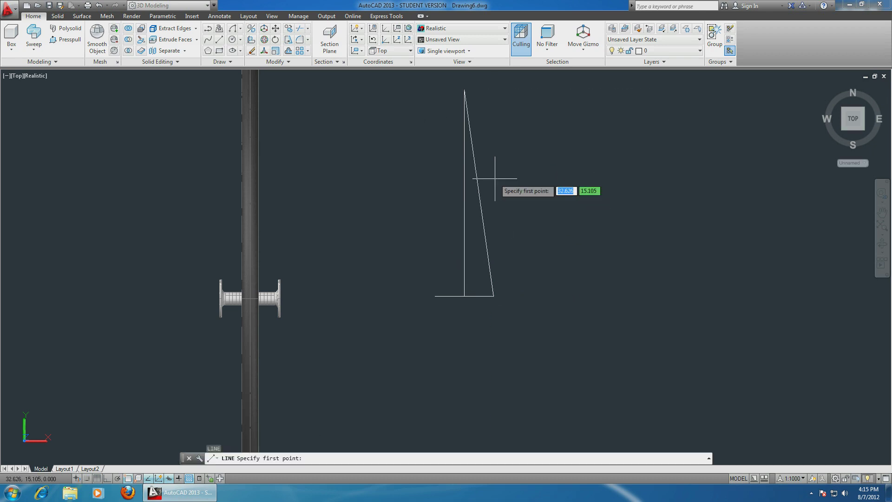
click(465, 90)
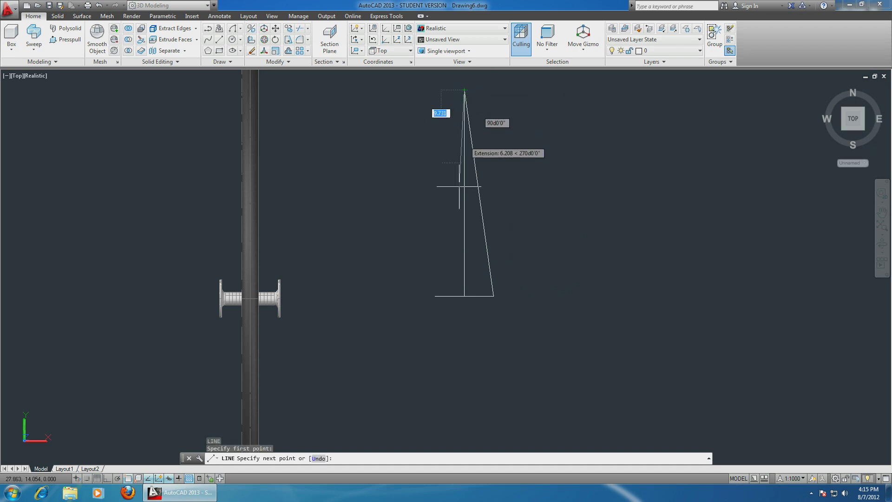
click(435, 296)
key(Return)
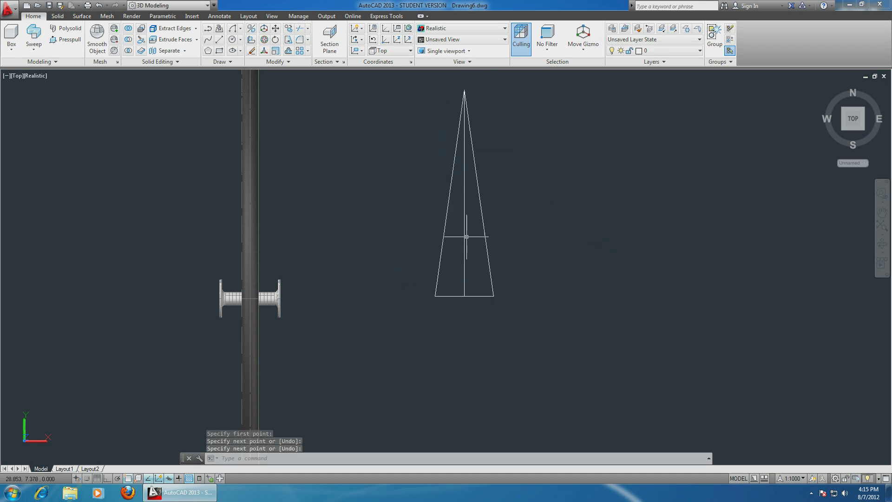
click(464, 239)
key(Delete)
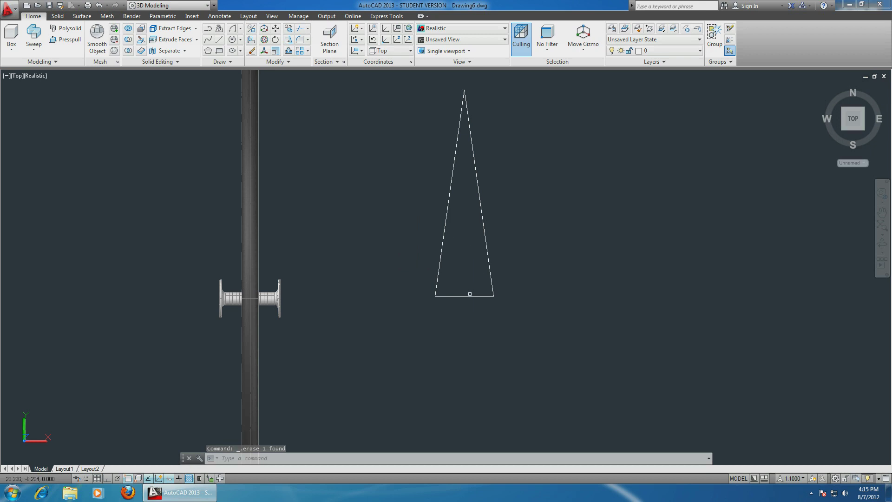
Draw a circle of radius 0.1 centred on the lower end of each of the two slanted lines
scroll(468, 295, up, 5)
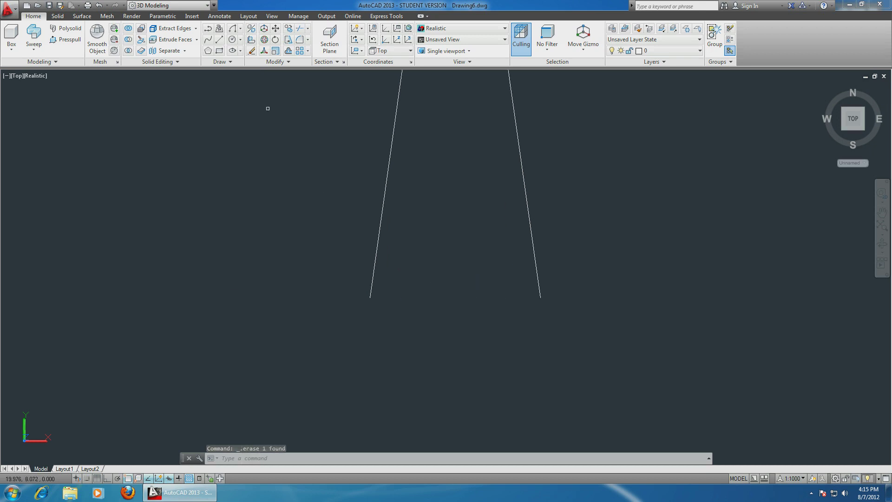
click(233, 40)
scroll(357, 312, up, 5)
click(421, 266)
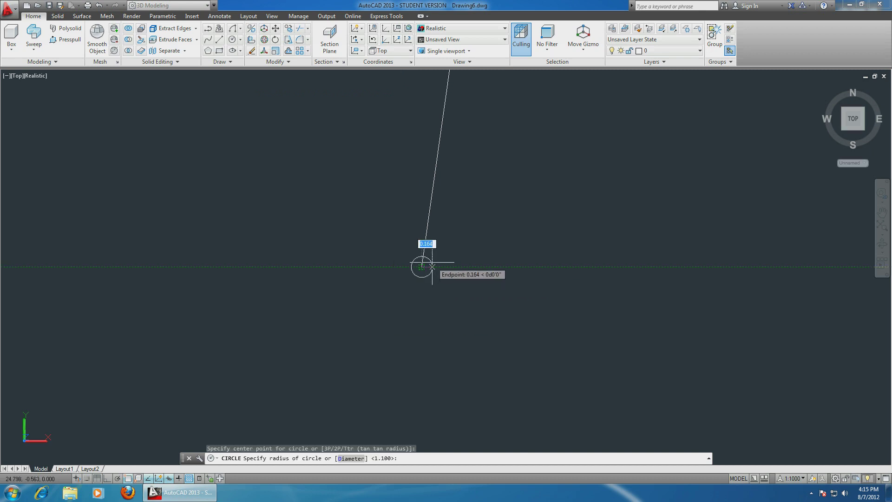
text(.1)
key(Return)
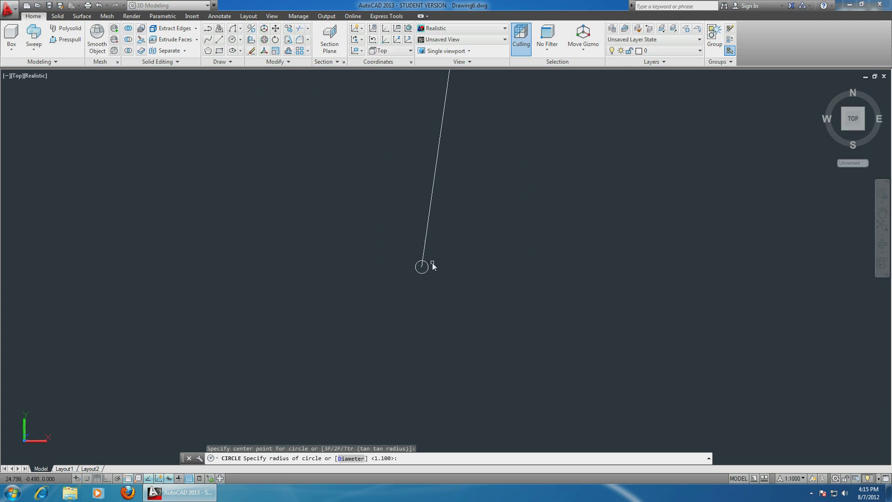
middle_drag(533, 255, 245, 272)
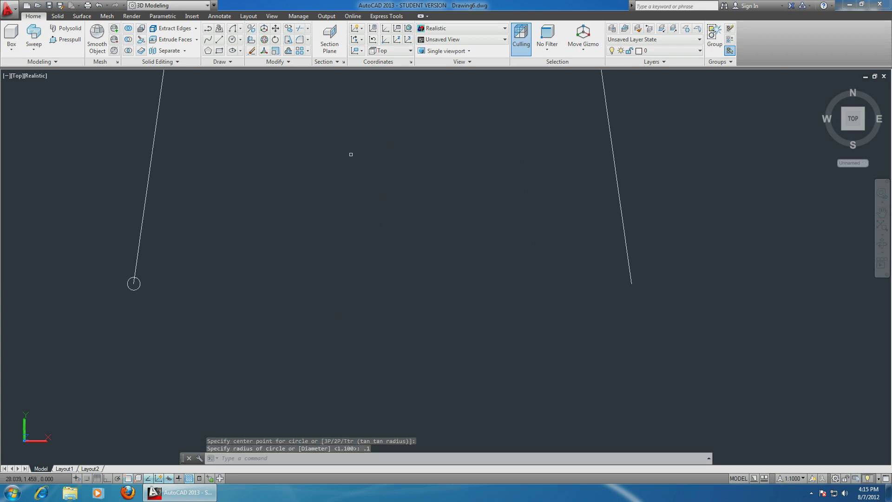
click(235, 42)
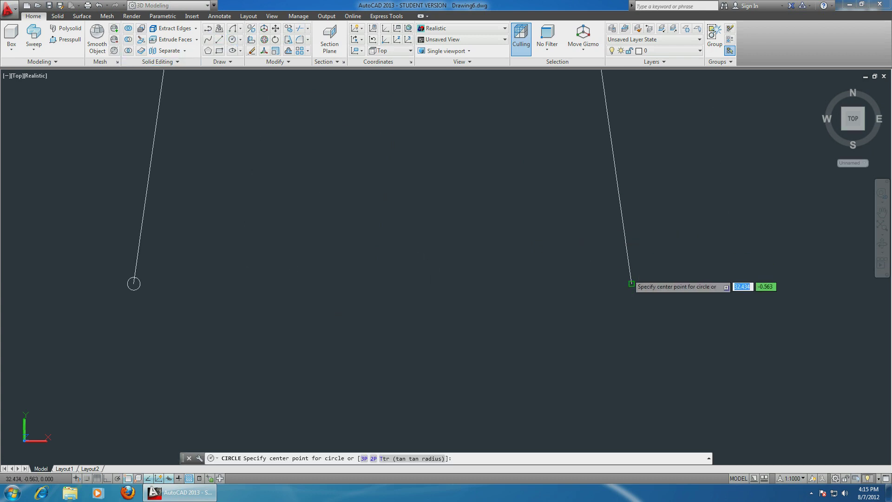
click(631, 283)
text(.1)
key(Return)
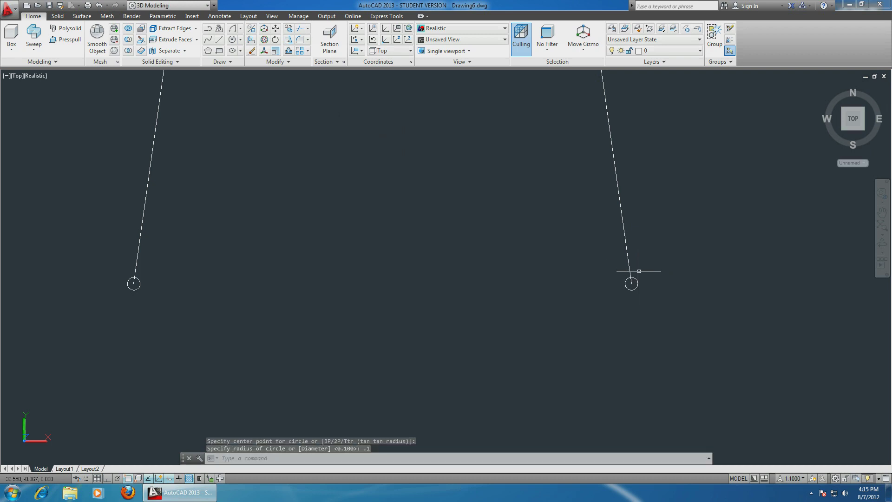
Sweep each circle along its own slanted line to make the two solid spokes
click(34, 46)
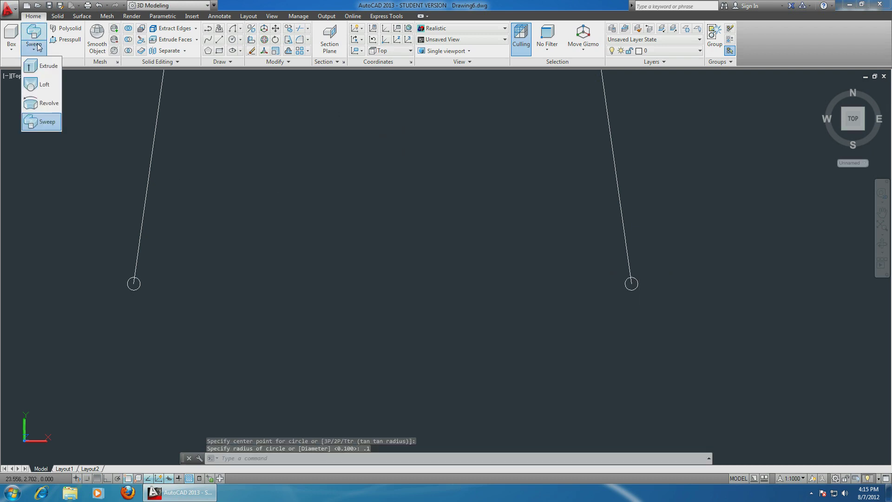
click(42, 122)
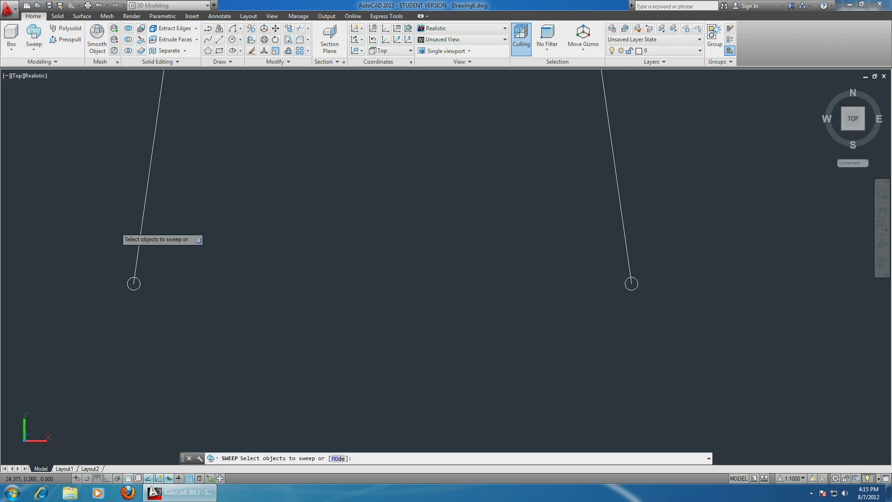
click(138, 279)
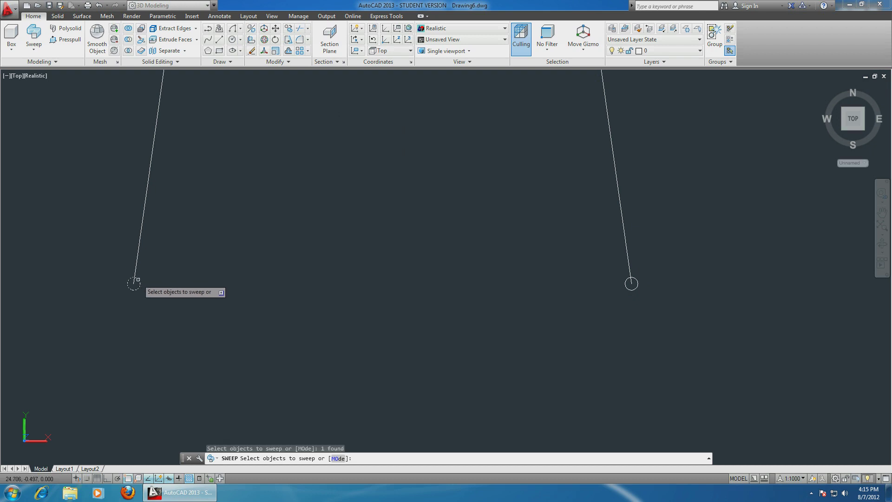
key(Return)
click(137, 260)
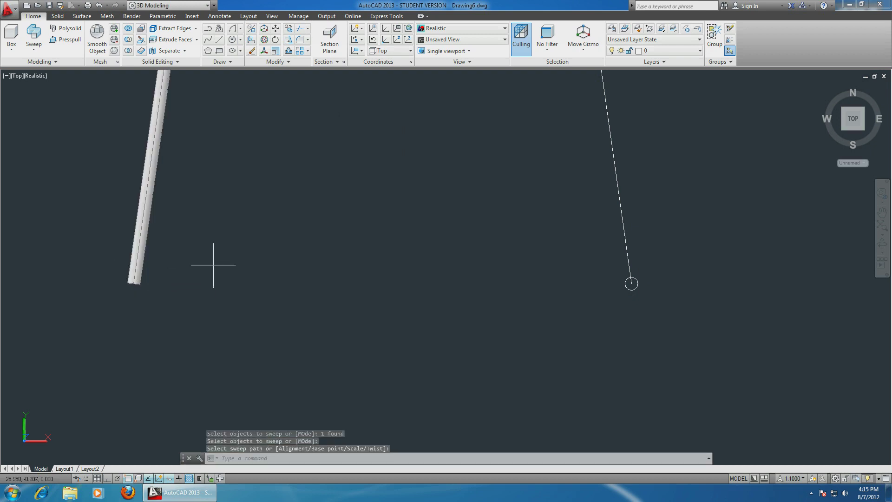
click(34, 33)
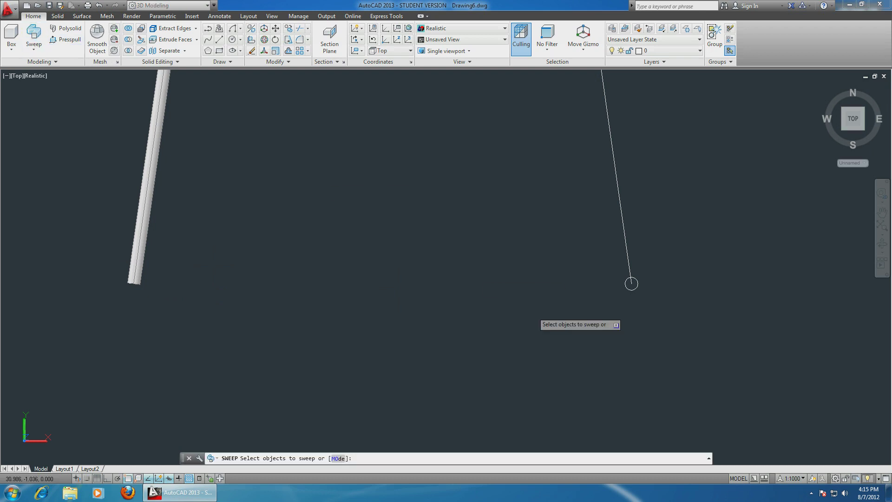
click(631, 283)
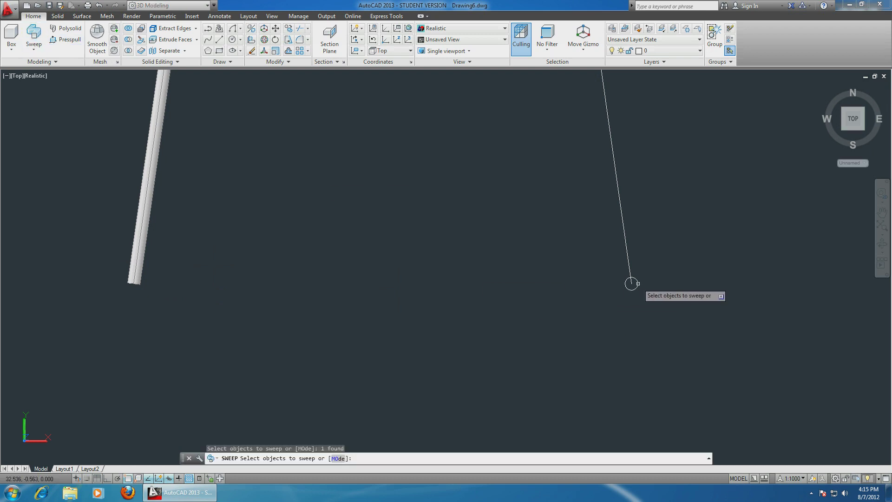
click(632, 283)
key(Return)
click(627, 258)
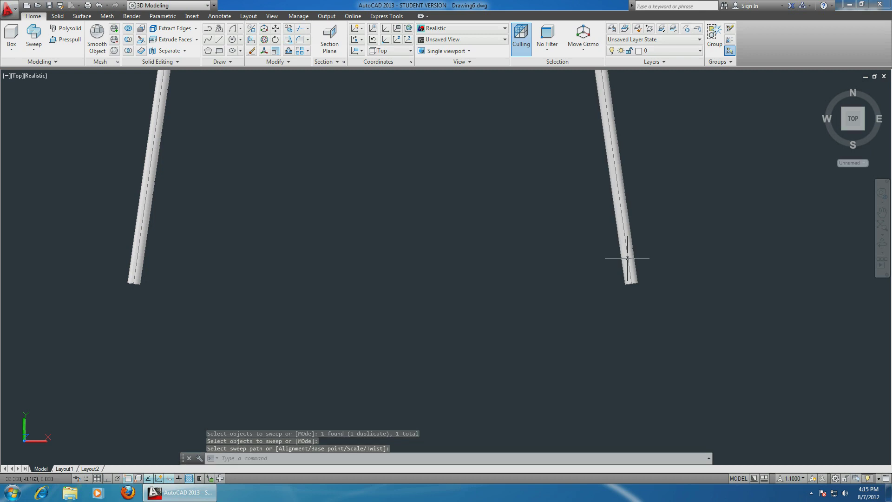
Move both spokes together from the left spoke's lower end to the midpoint of the top edge of the hub's left flange
scroll(536, 264, down, 8)
middle_drag(512, 215, 516, 318)
scroll(519, 339, down, 2)
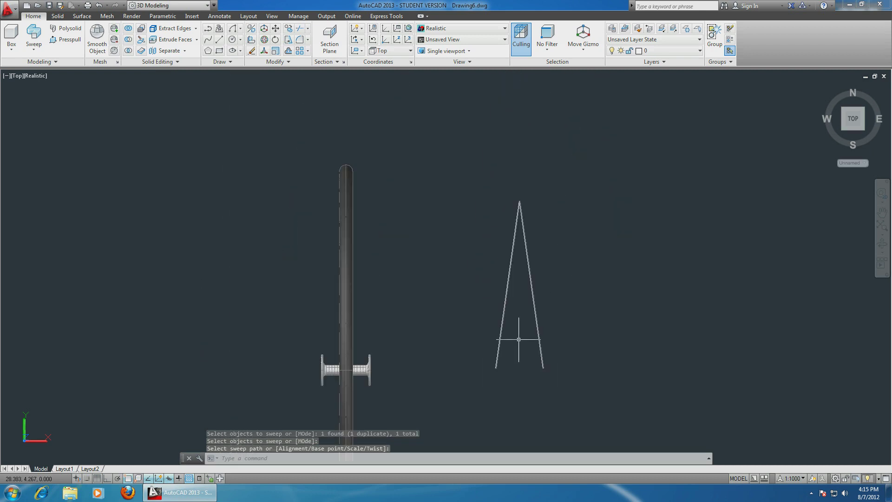
click(275, 28)
click(440, 147)
click(631, 391)
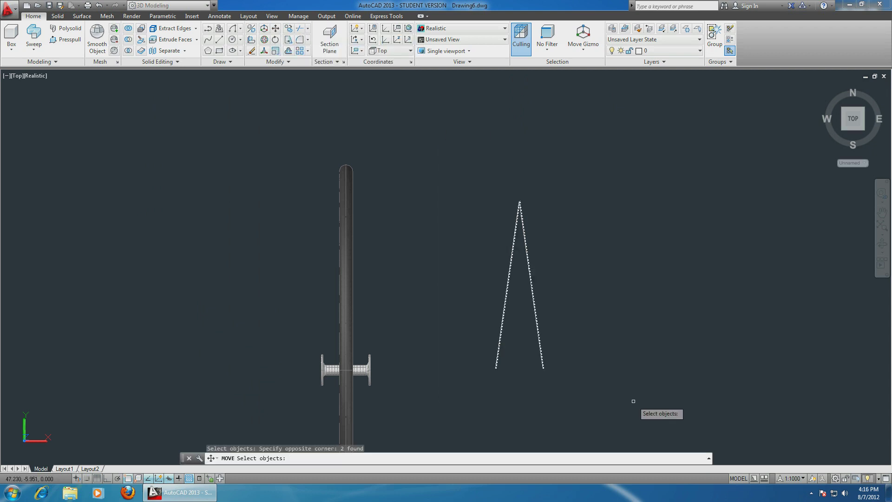
key(Return)
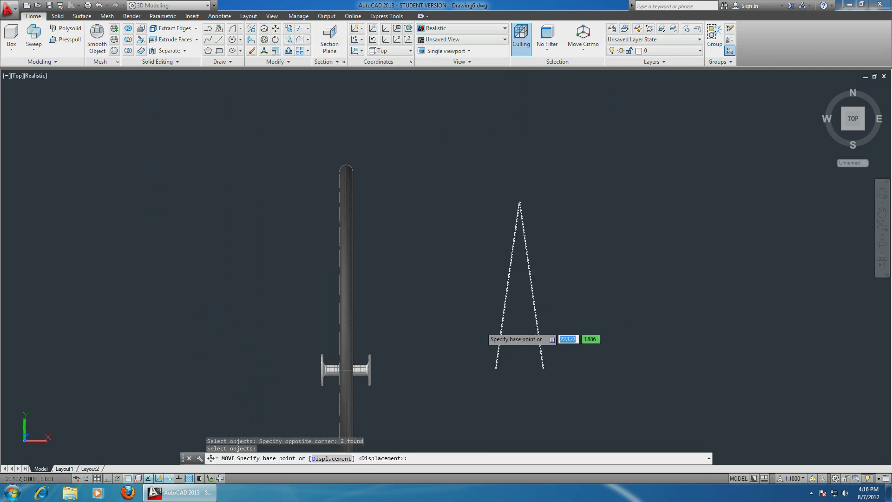
scroll(492, 369, up, 5)
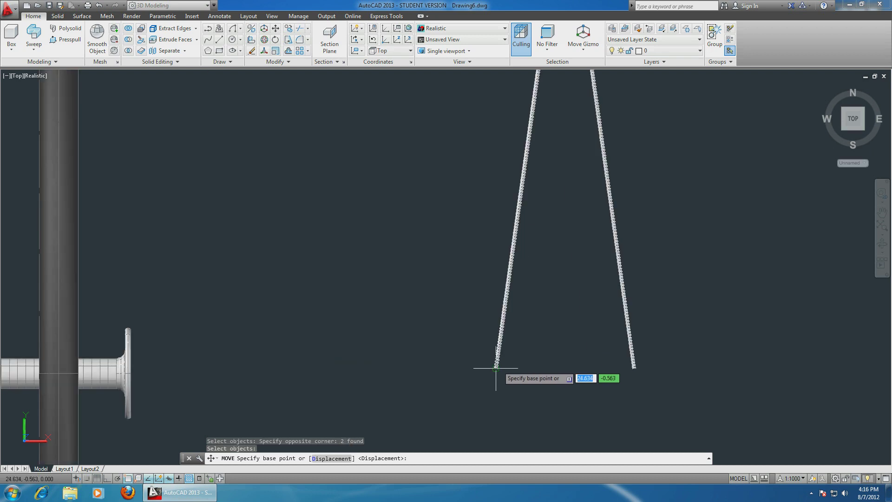
click(496, 368)
middle_drag(271, 337, 518, 366)
scroll(273, 368, up, 5)
middle_drag(249, 352, 348, 353)
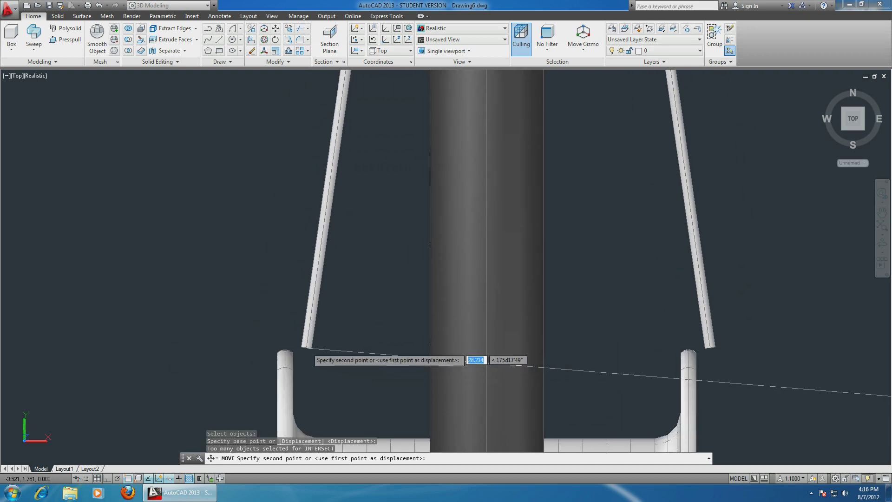
scroll(285, 349, up, 5)
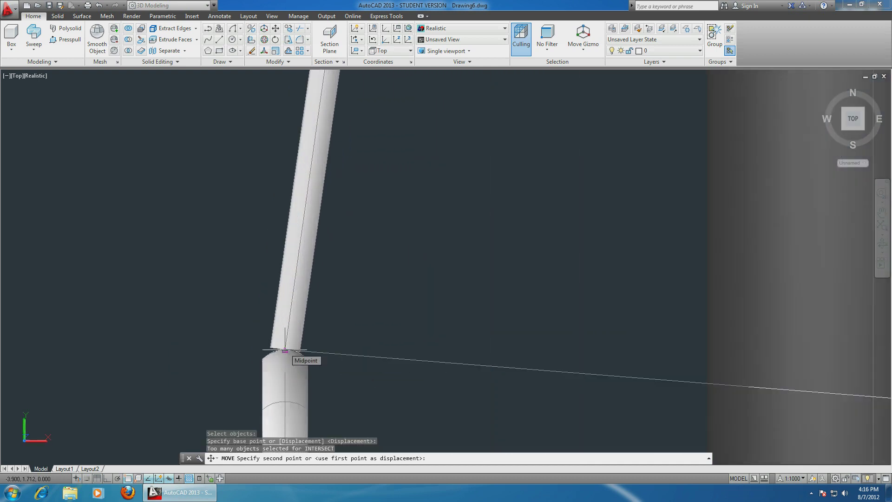
click(285, 350)
Examine how the two spokes meet the hub flanges and the rim from several angles, then restore the Top view
scroll(553, 336, down, 5)
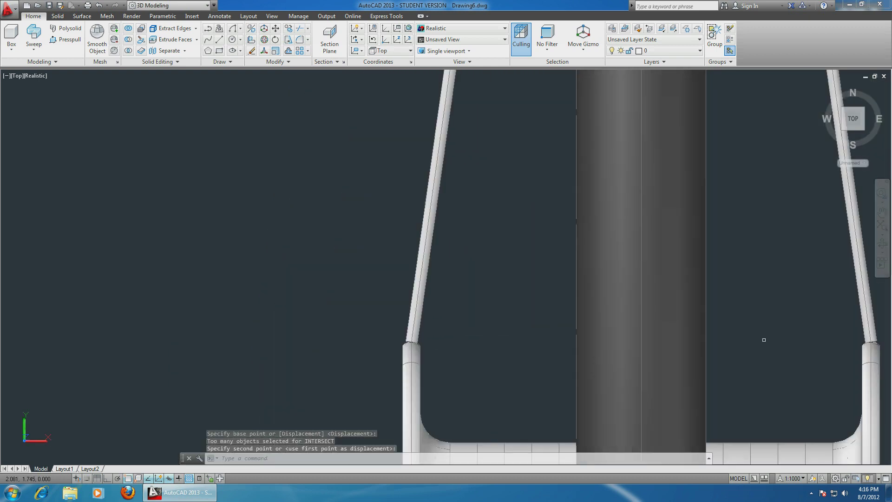
middle_drag(799, 338, 619, 325)
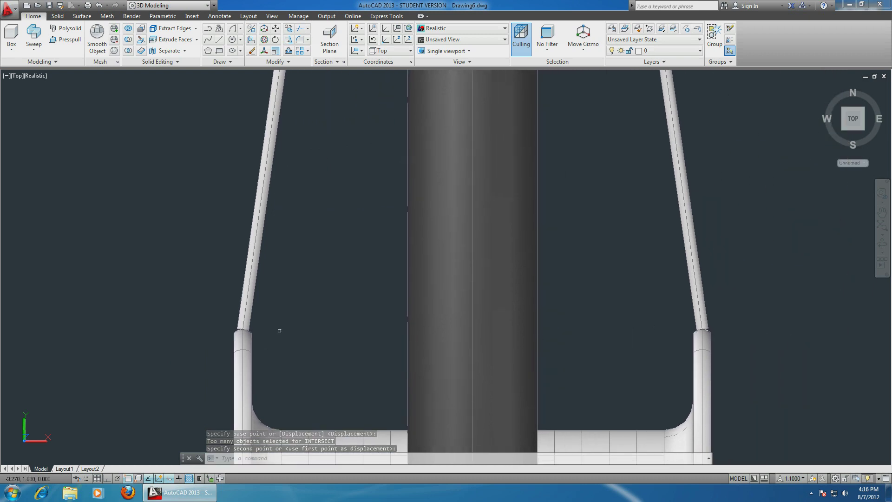
scroll(666, 310, down, 6)
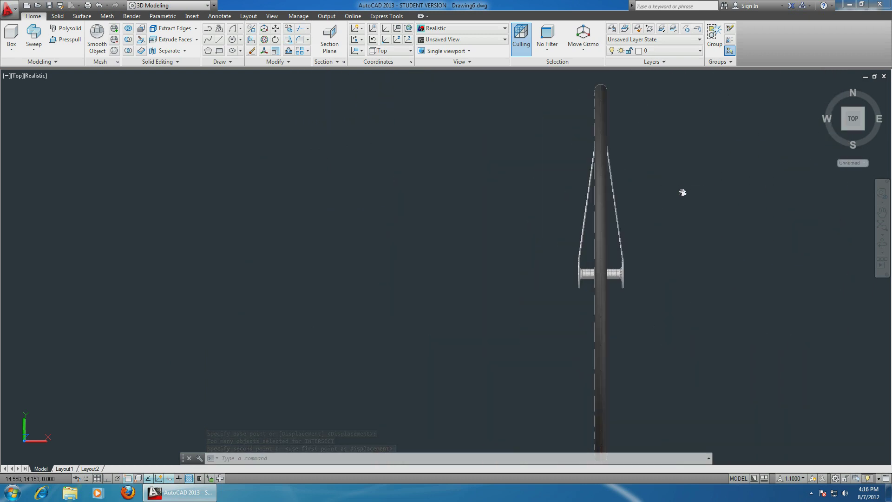
scroll(669, 209, up, 1)
shift+middle_drag(649, 210, 715, 237)
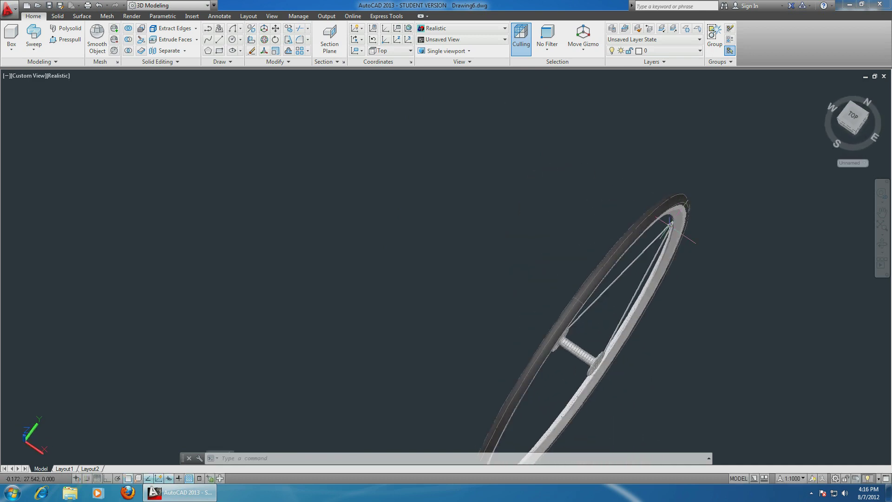
scroll(716, 237, up, 5)
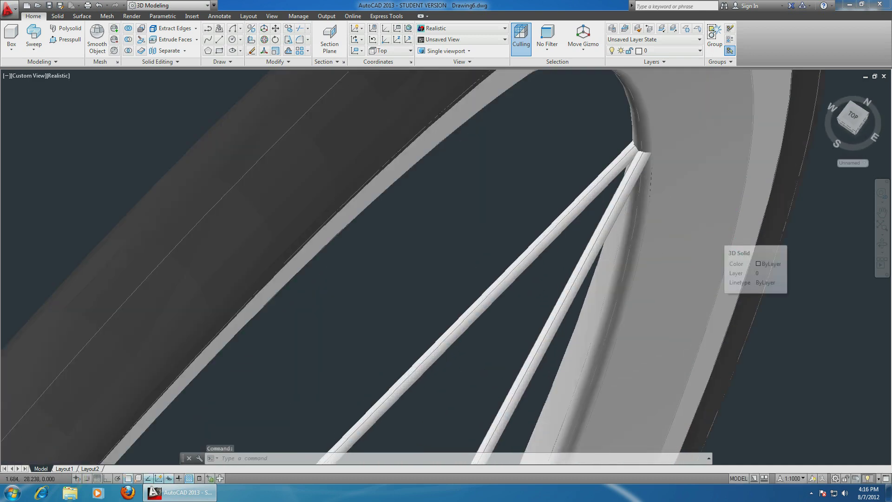
scroll(716, 237, down, 5)
shift+middle_drag(370, 353, 457, 305)
scroll(586, 317, down, 2)
middle_drag(601, 319, 577, 311)
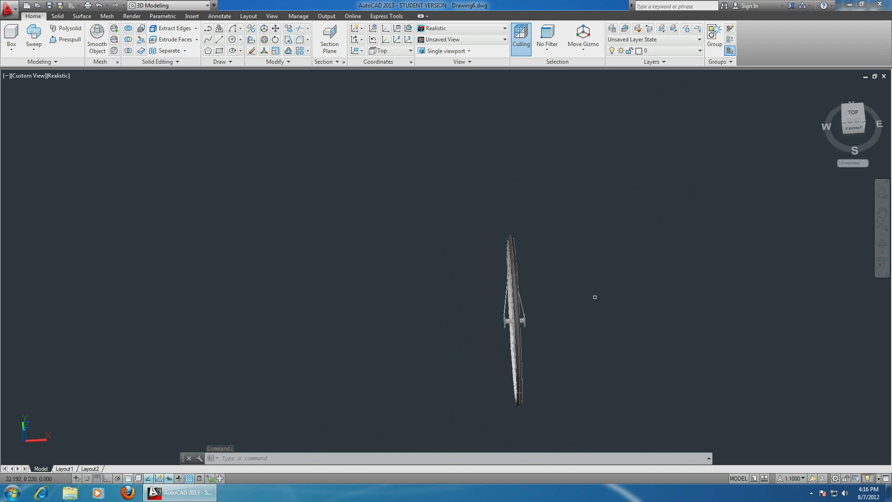
click(853, 113)
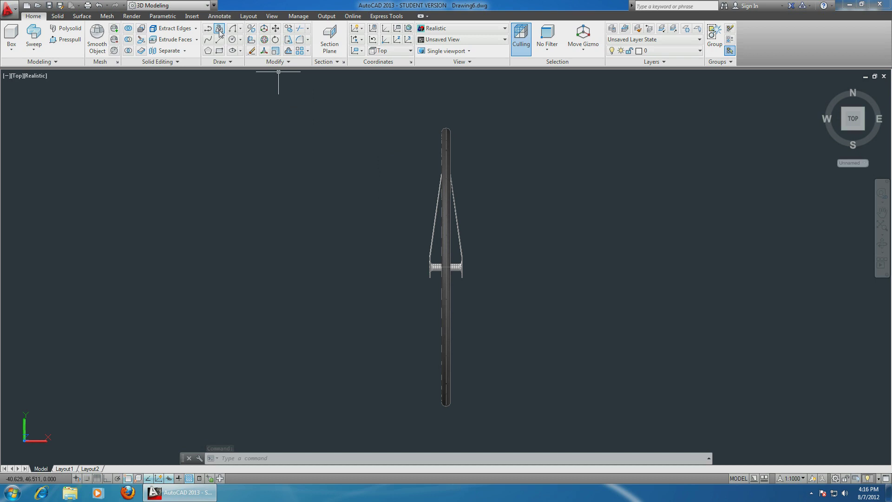
click(265, 40)
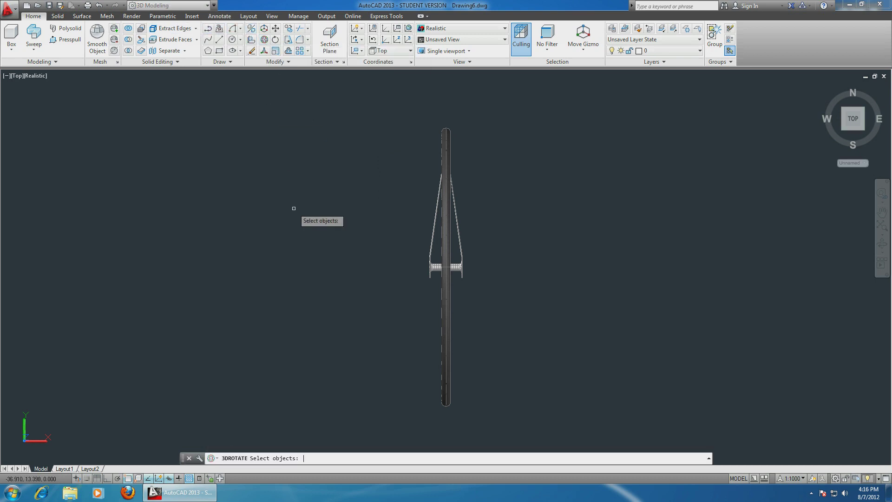
shift+middle_drag(293, 223, 332, 212)
click(338, 166)
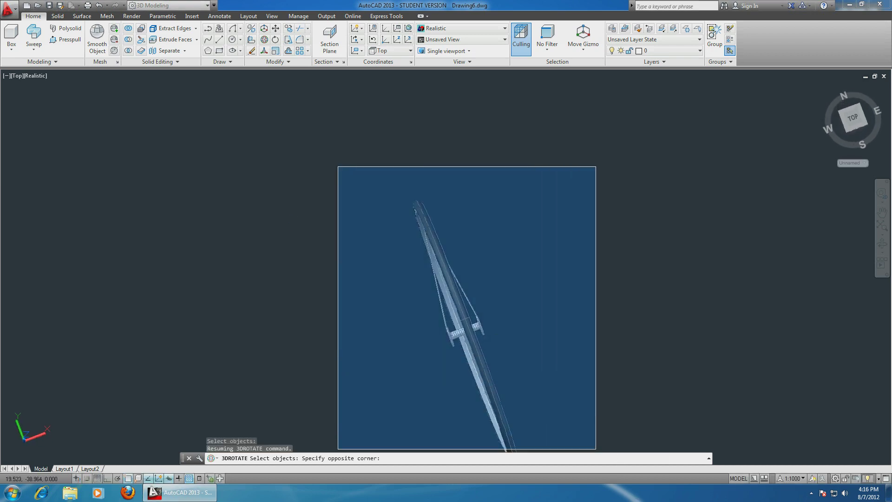
key(Escape)
key(Escape)
Rotate the whole wheel assembly in 3D by 90° about the Y axis through the hub's centre and restore the Top view
middle_drag(578, 329, 571, 248)
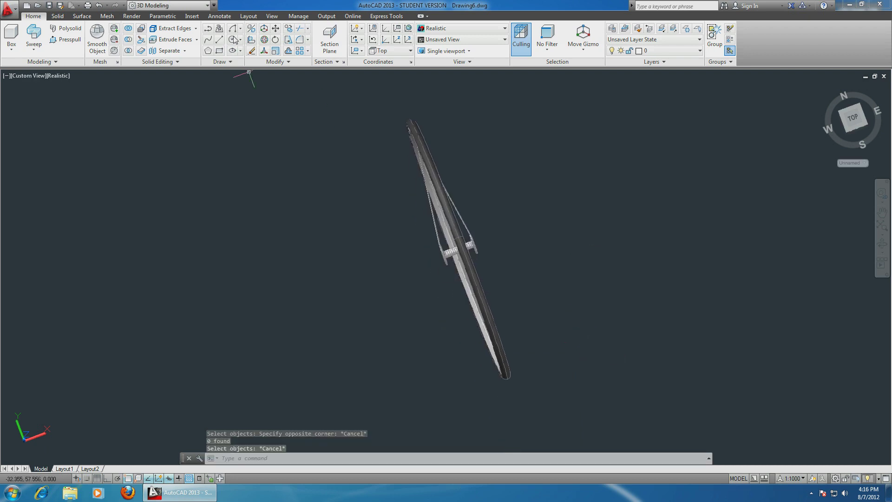
click(263, 40)
click(302, 106)
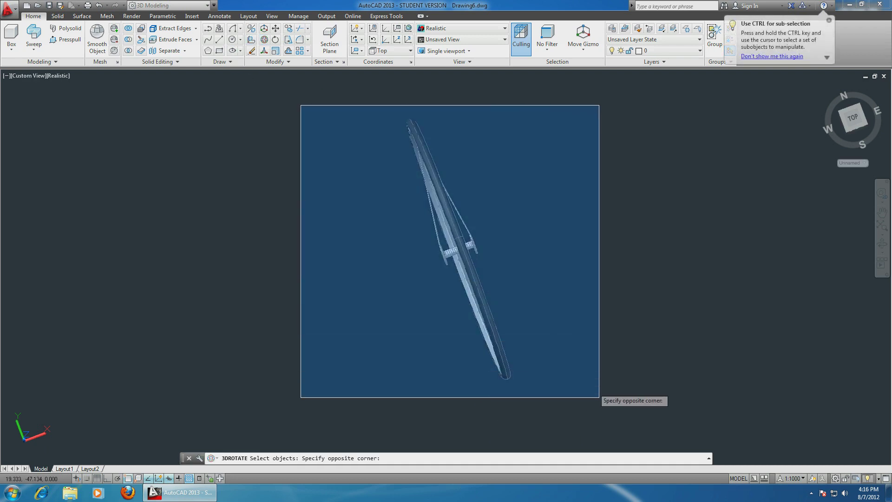
click(599, 398)
key(Return)
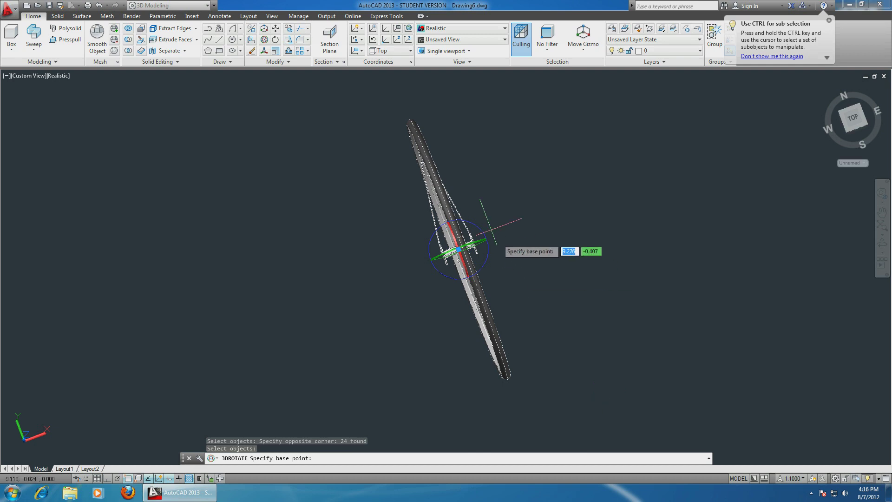
click(458, 250)
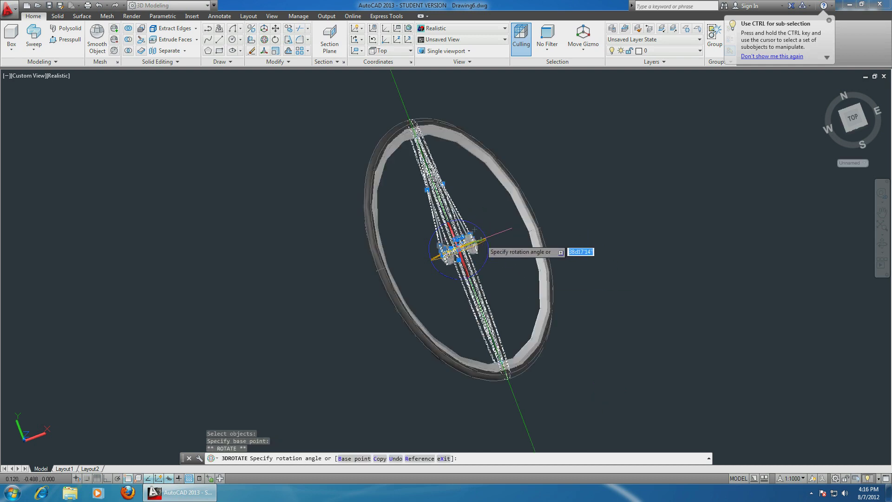
text(90)
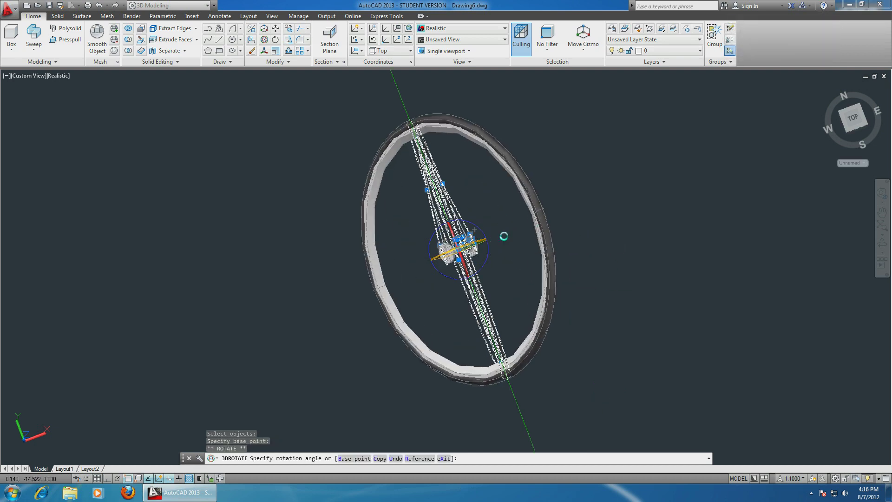
key(Return)
click(853, 120)
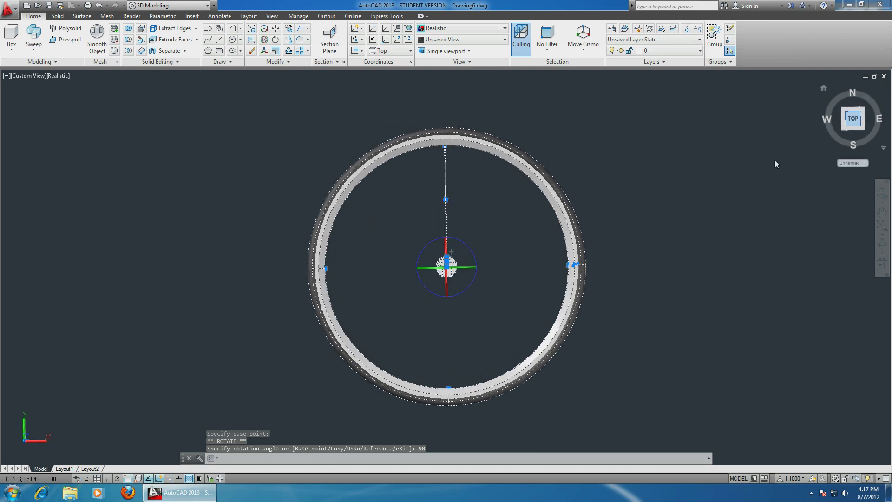
key(Escape)
key(Escape)
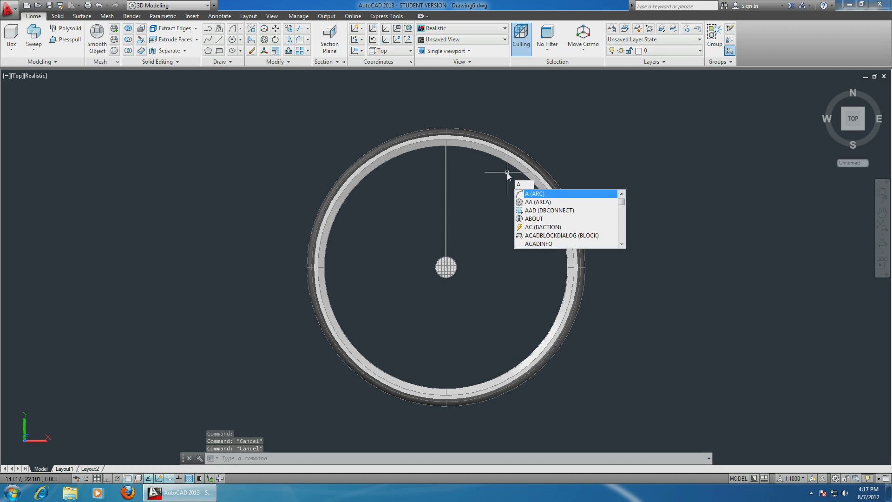
Create a polar array of the two spokes around the centre of the hub
text(RRAY)
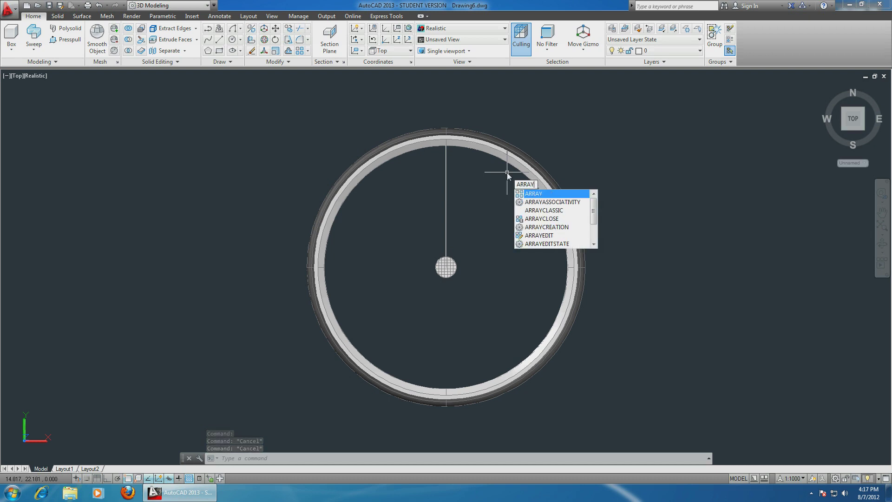
key(Return)
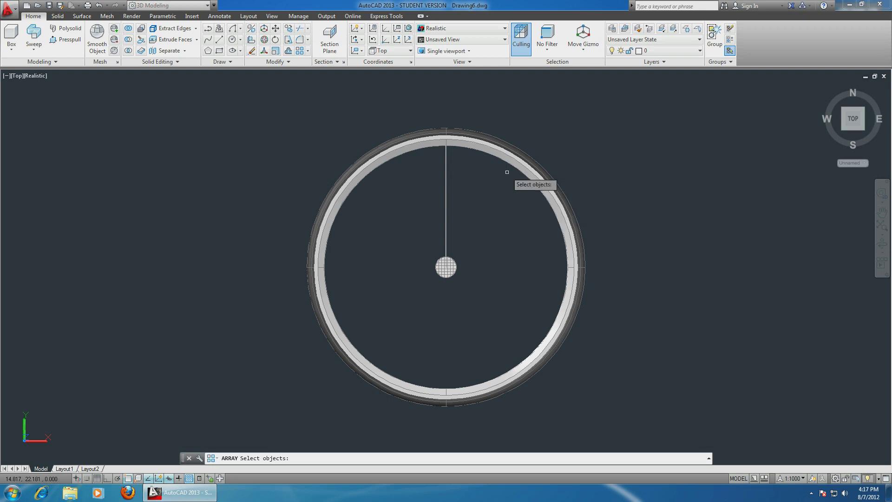
scroll(444, 214, up, 5)
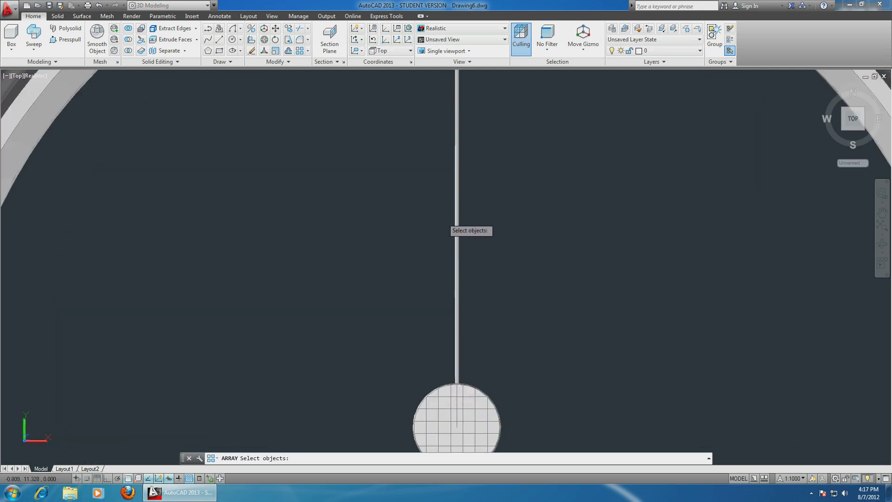
click(456, 227)
shift+middle_drag(375, 249, 393, 272)
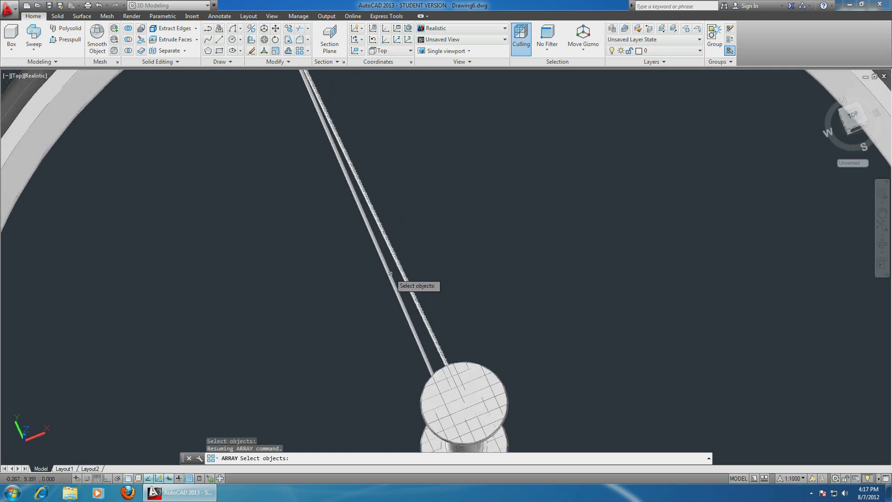
click(390, 272)
scroll(479, 217, down, 5)
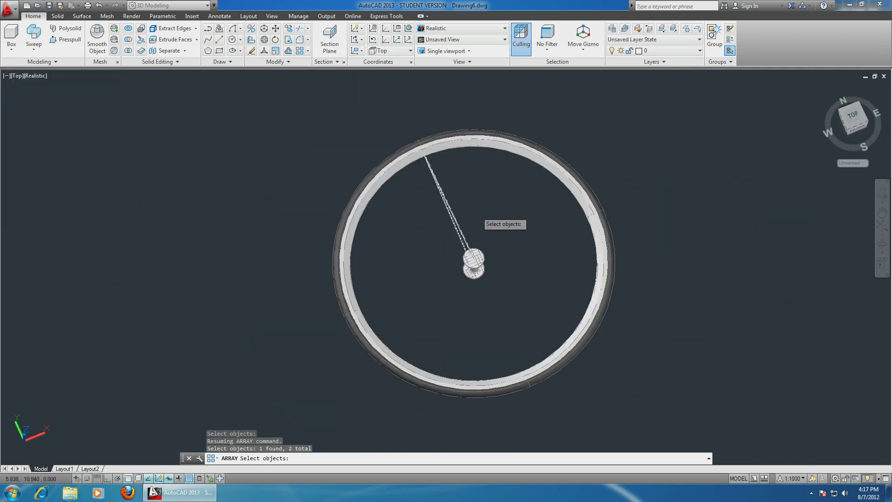
click(853, 113)
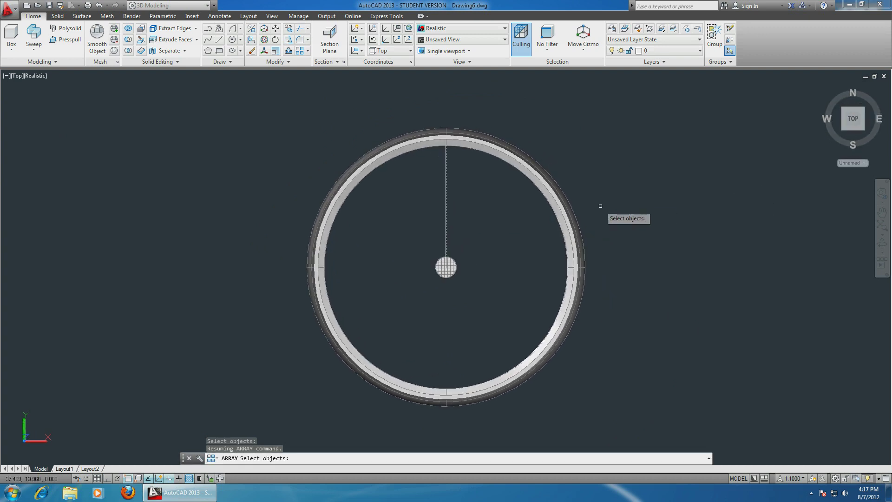
key(Return)
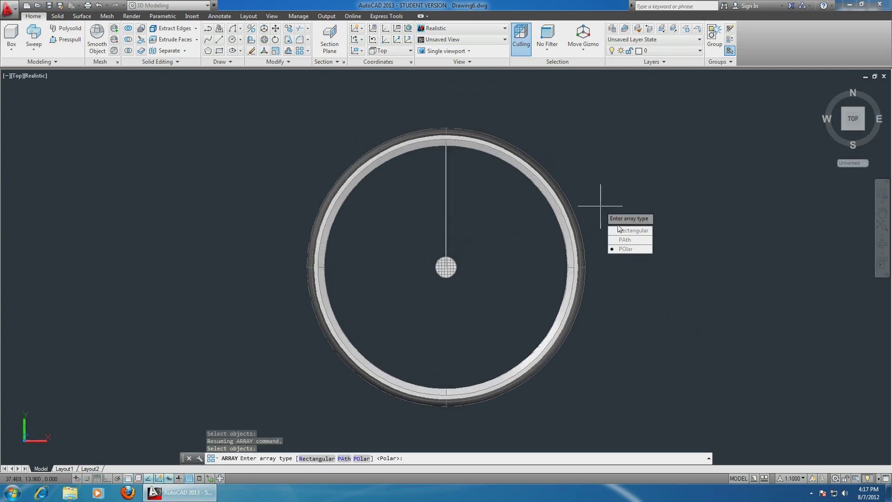
click(632, 247)
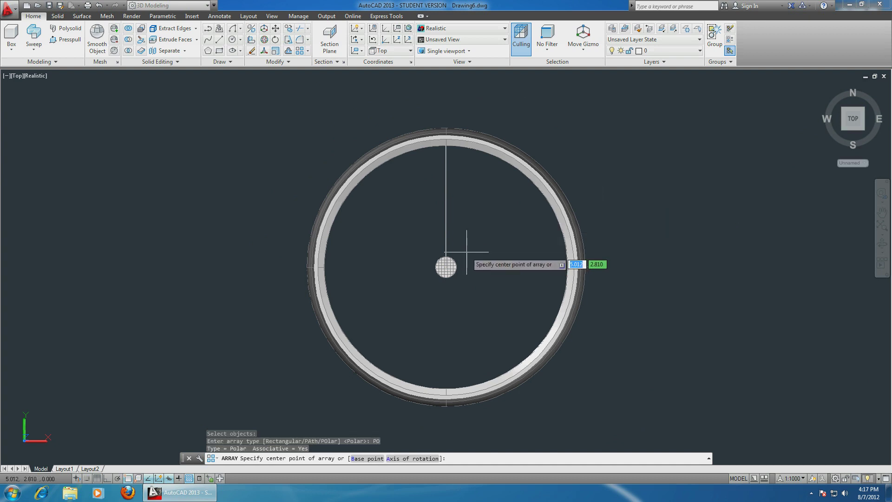
scroll(466, 252, up, 5)
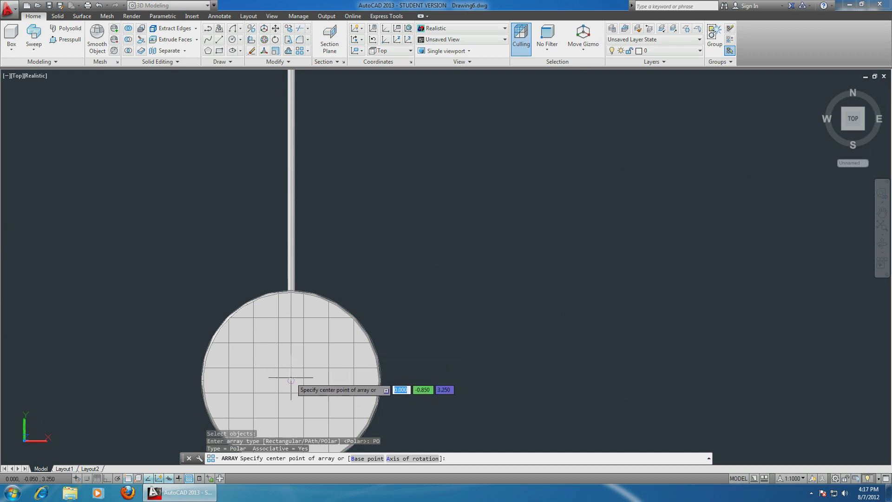
click(290, 380)
scroll(328, 321, down, 8)
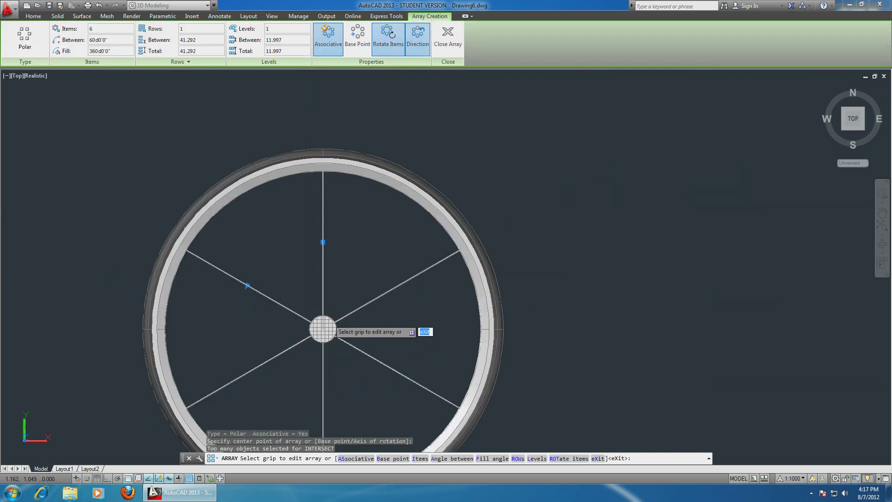
middle_drag(373, 233, 410, 202)
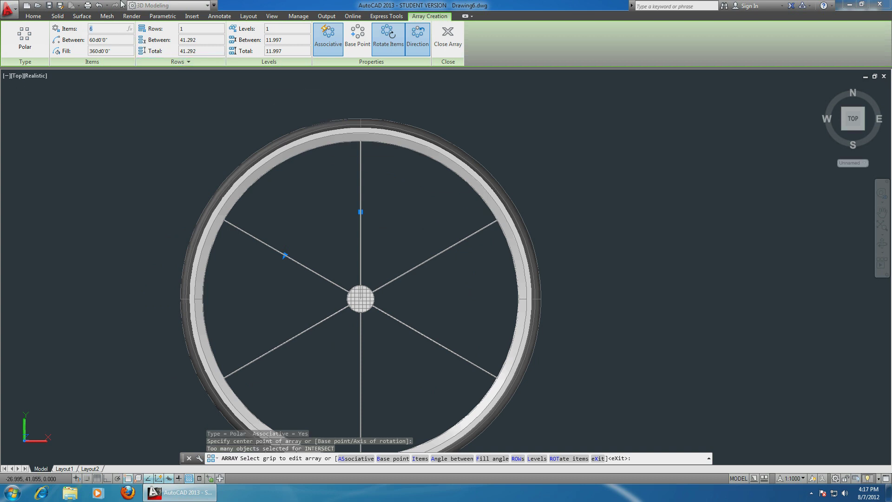
Try 26 items in the spoke array, settle on 18 items over 360° and finish the array
key(Return)
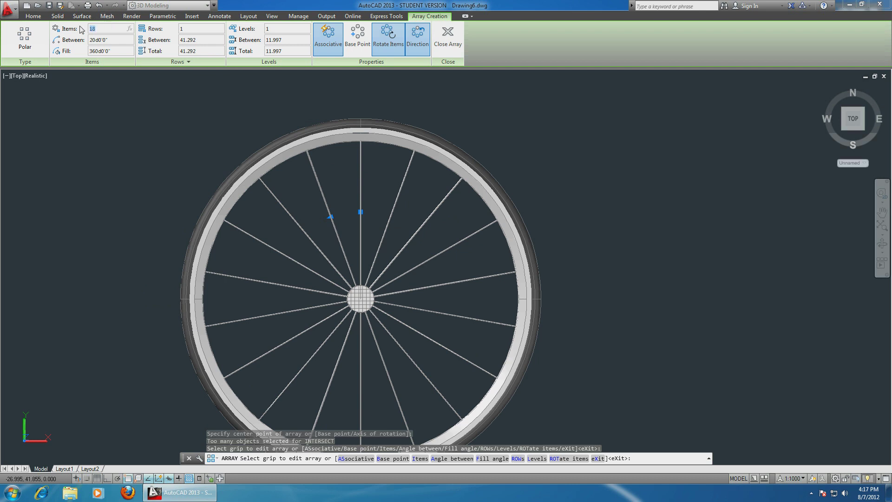
text(26)
key(Return)
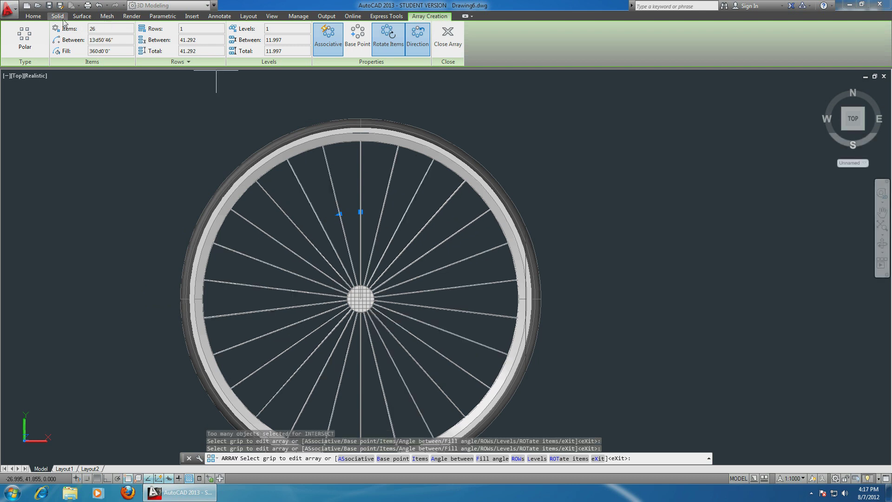
text(18)
key(Return)
scroll(204, 78, down, 2)
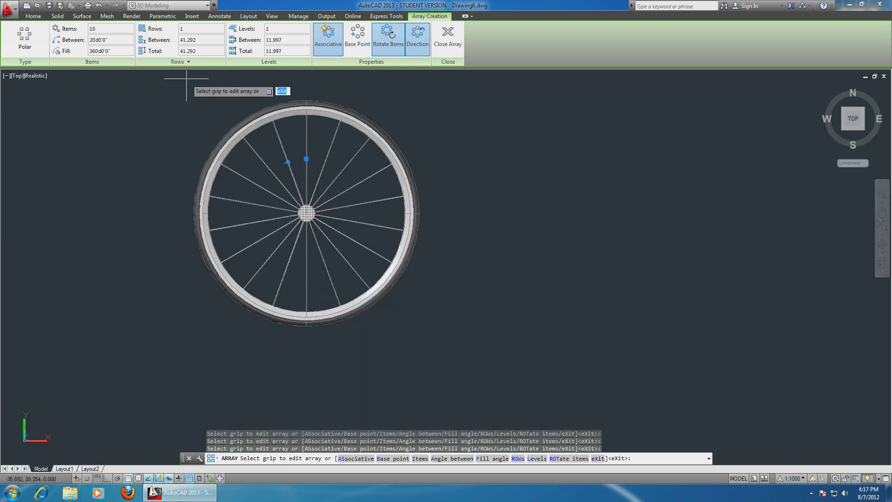
key(Return)
Examine the arrayed spokes at the rim and the hub flanges from several angles
middle_drag(516, 226, 590, 284)
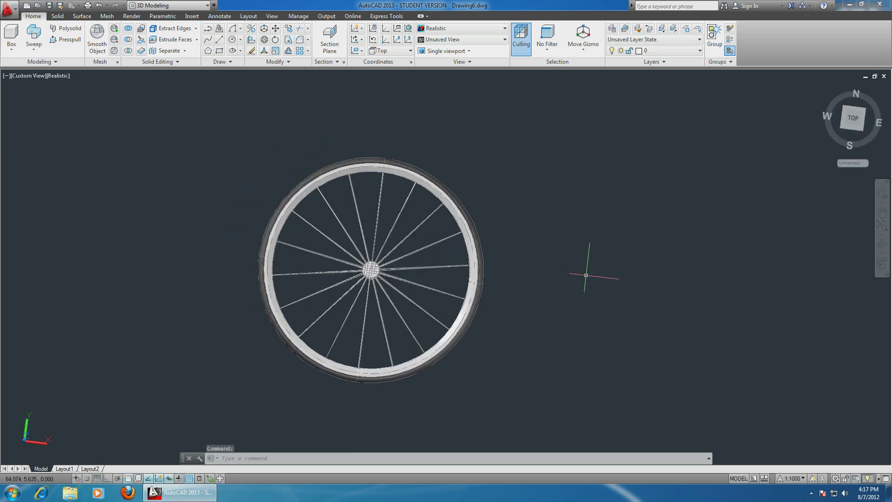
shift+middle_drag(221, 252, 424, 255)
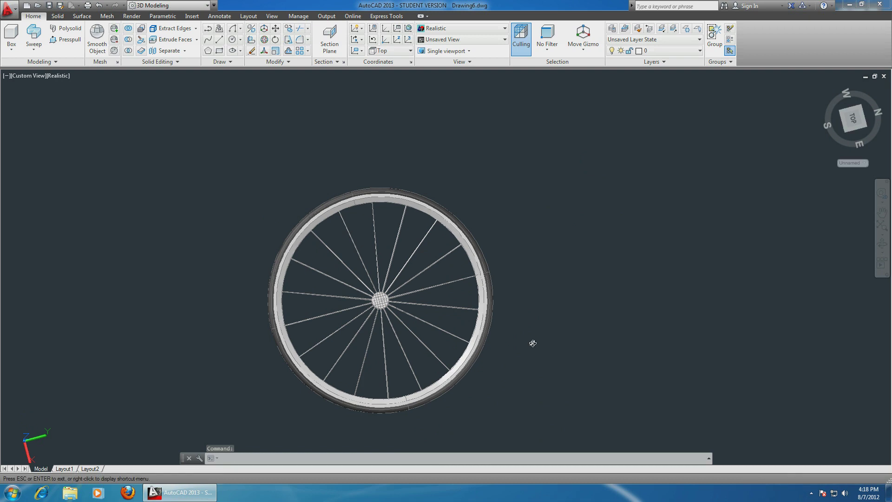
shift+middle_drag(532, 342, 444, 250)
scroll(445, 250, up, 5)
scroll(412, 265, down, 7)
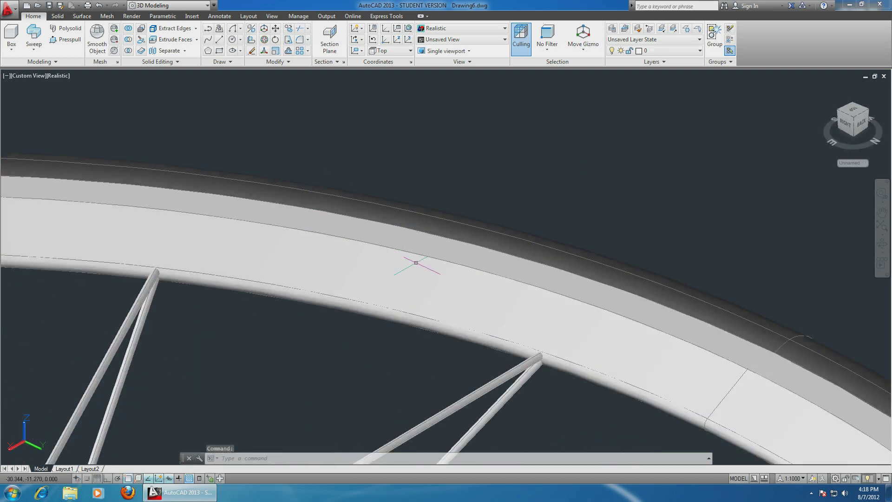
scroll(250, 288, up, 5)
shift+middle_drag(367, 329, 381, 201)
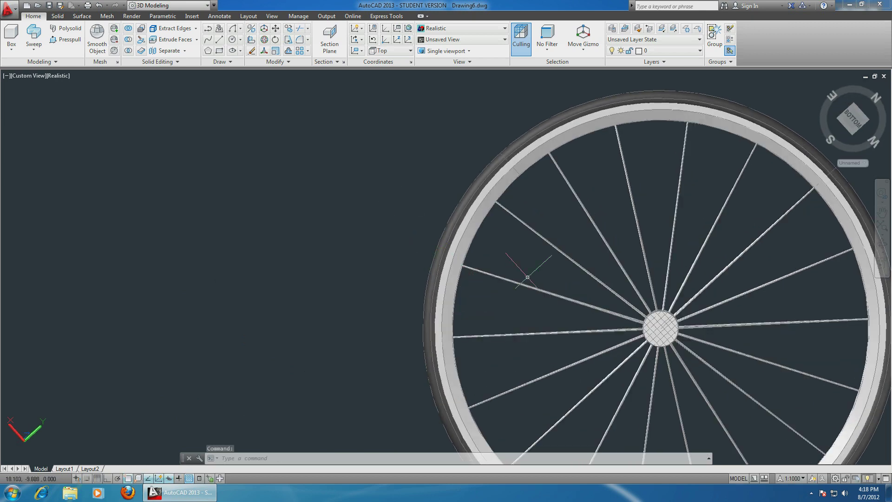
shift+middle_drag(551, 255, 613, 253)
scroll(613, 253, down, 4)
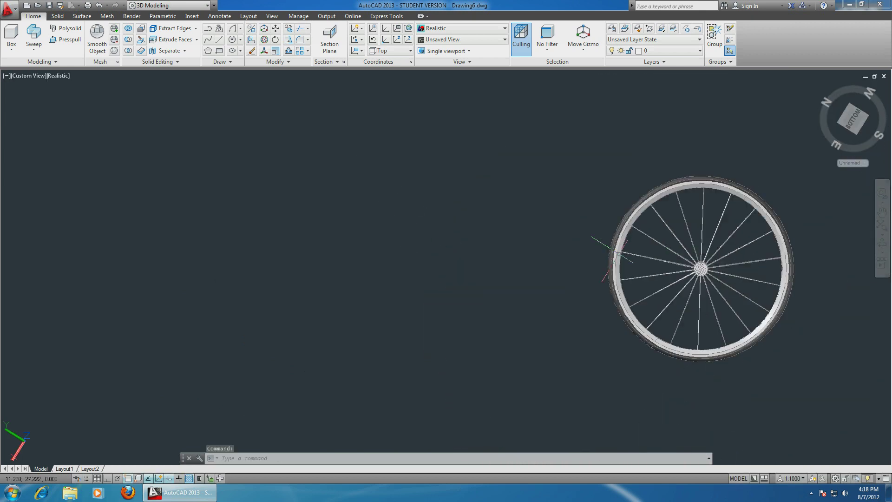
shift+middle_drag(836, 230, 650, 281)
scroll(666, 282, up, 6)
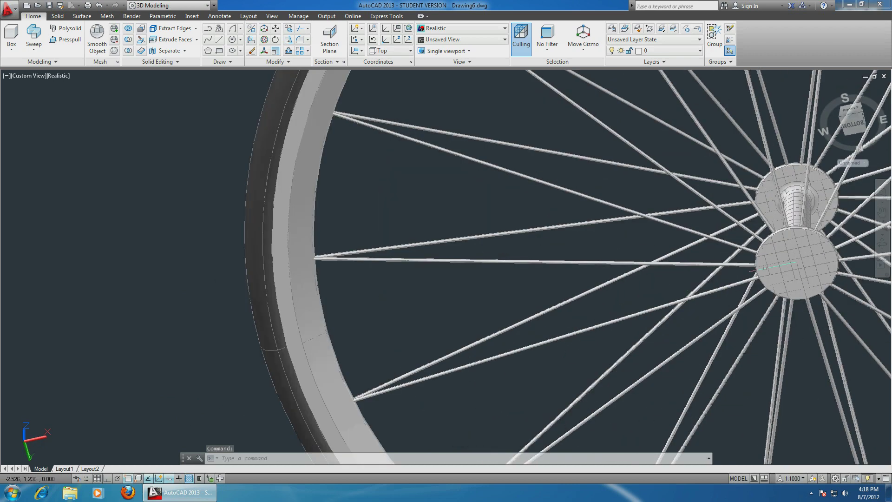
middle_drag(544, 284, 345, 266)
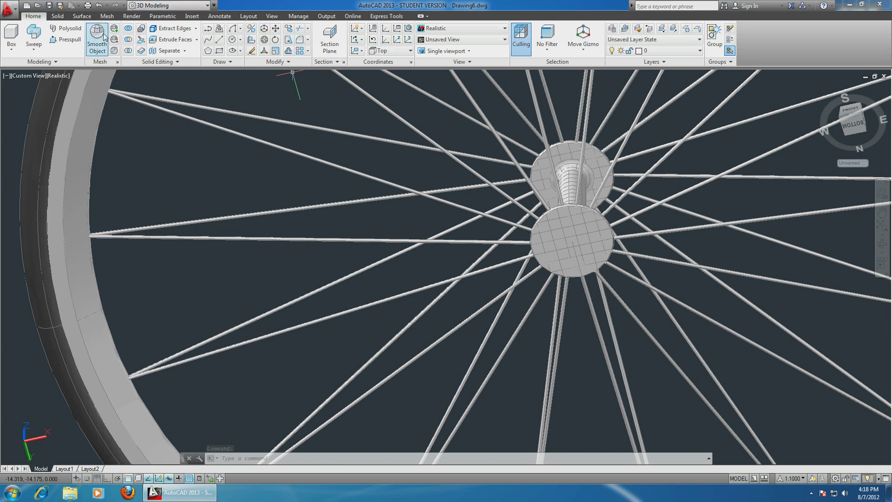
Draw a circle centred on the outer face of the hub's lower flange, about half the flange's diameter
shift+middle_drag(175, 248, 144, 332)
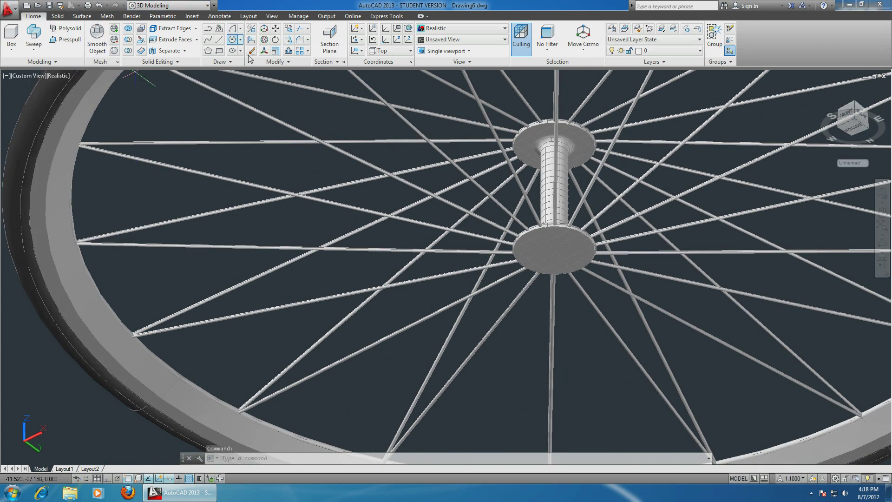
click(554, 240)
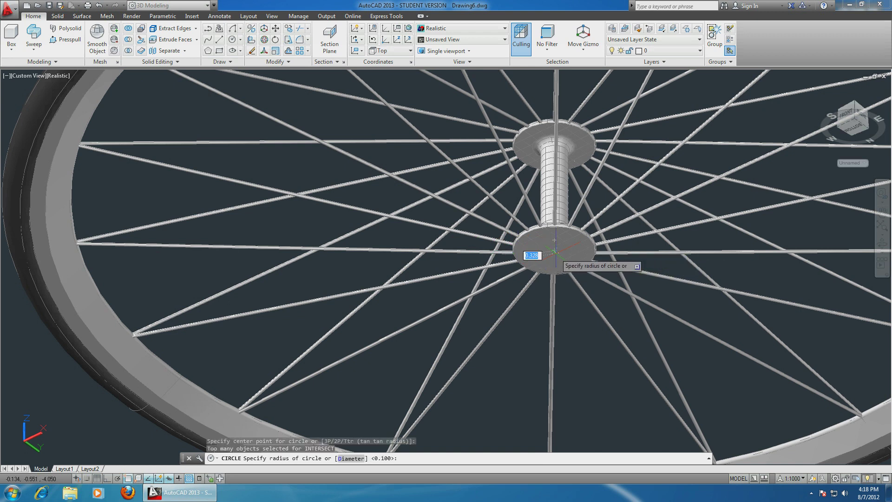
click(565, 247)
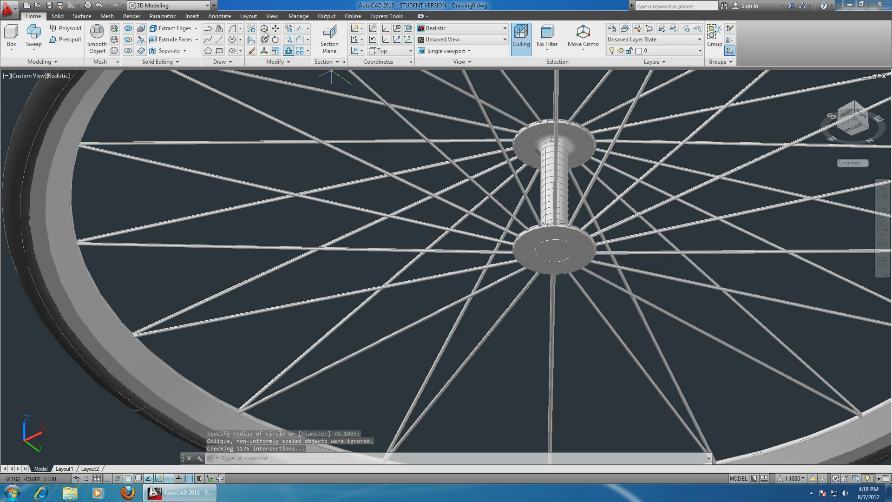
Presspull the circle on the lower hub flange outward about 3.9 to form an axle stub, and check the wheel
click(65, 40)
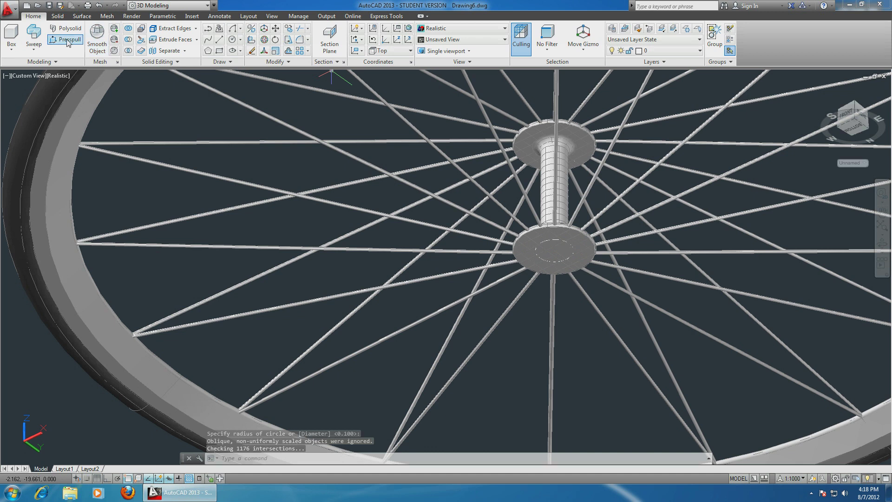
click(540, 245)
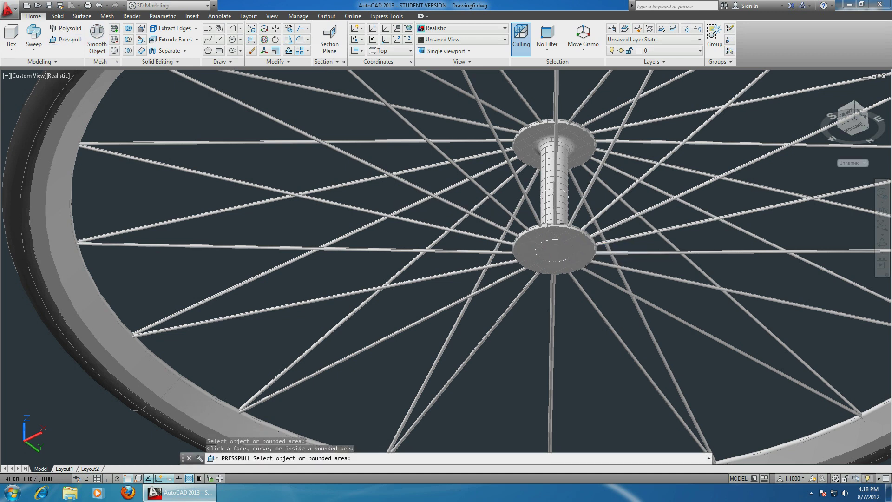
click(540, 253)
click(555, 255)
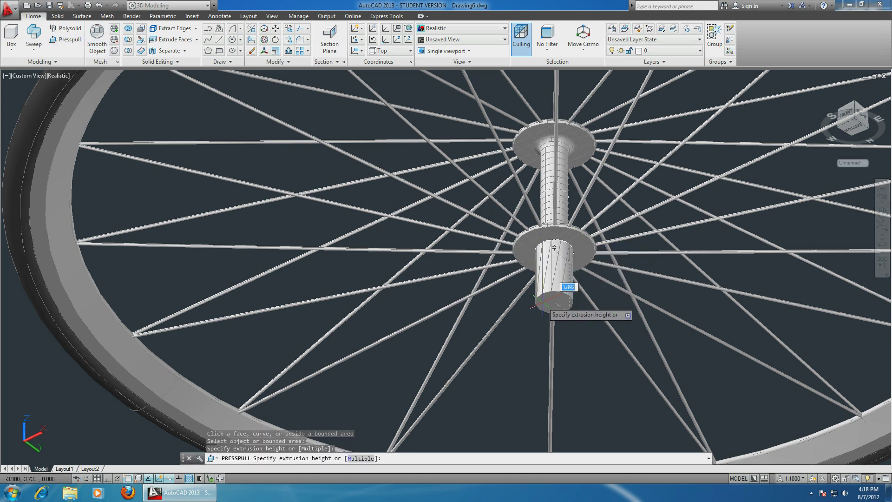
click(556, 297)
scroll(592, 234, down, 5)
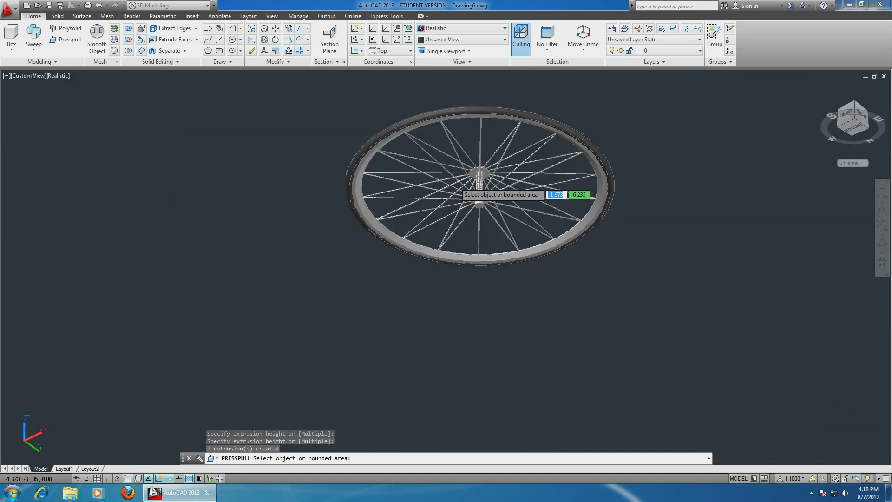
shift+middle_drag(583, 222, 450, 328)
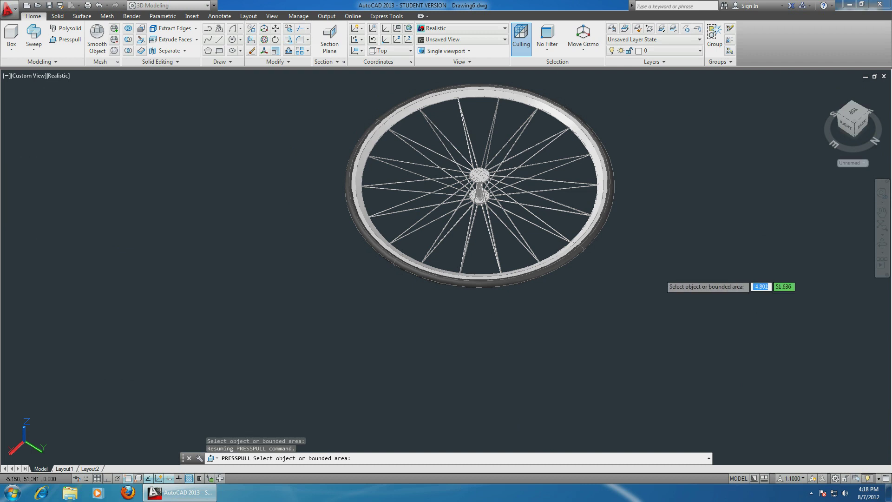
scroll(665, 283, up, 3)
shift+middle_drag(572, 184, 498, 205)
scroll(501, 208, down, 3)
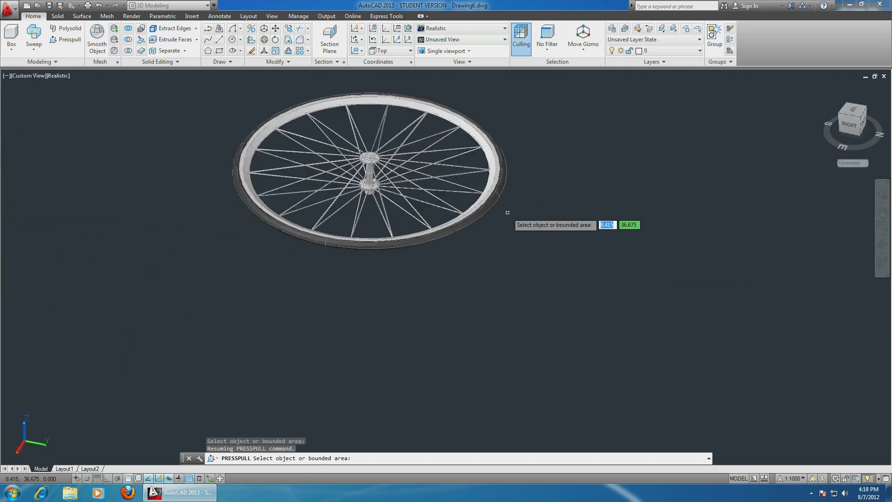